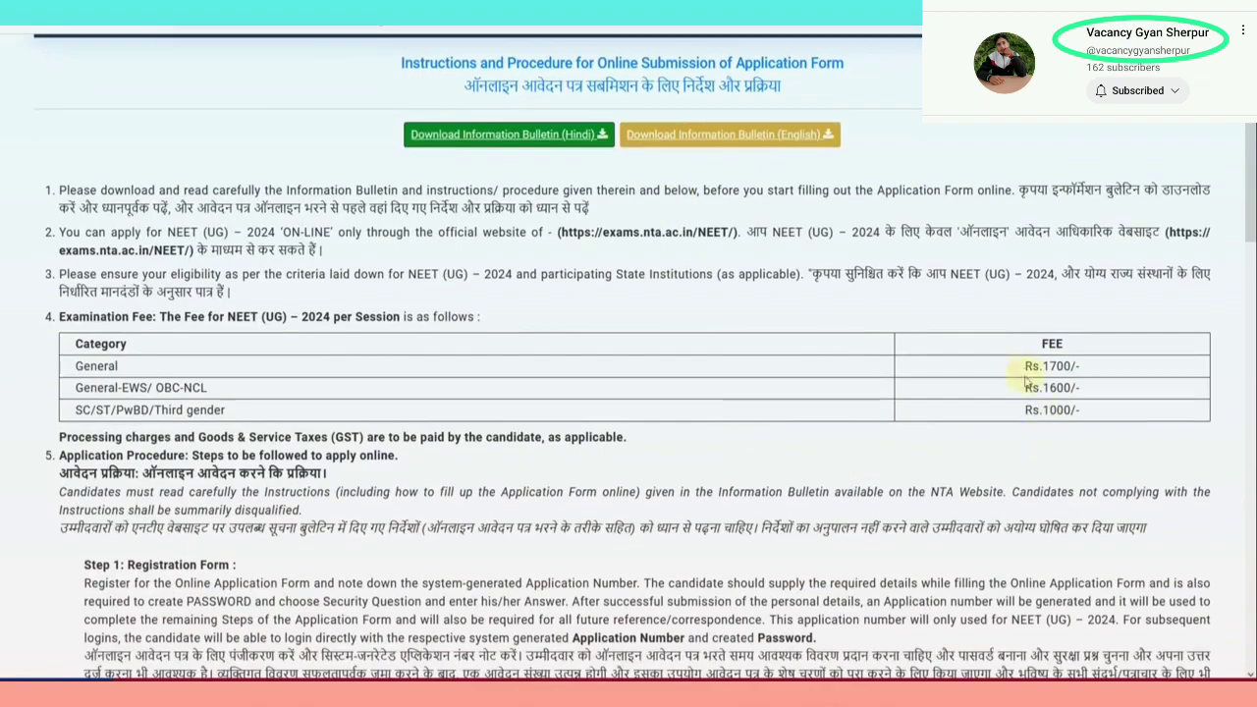
# Accept the Information Bulletin declaration at the bottom of the page and proceed to login
pyautogui.scroll(-10, 1039, 411)
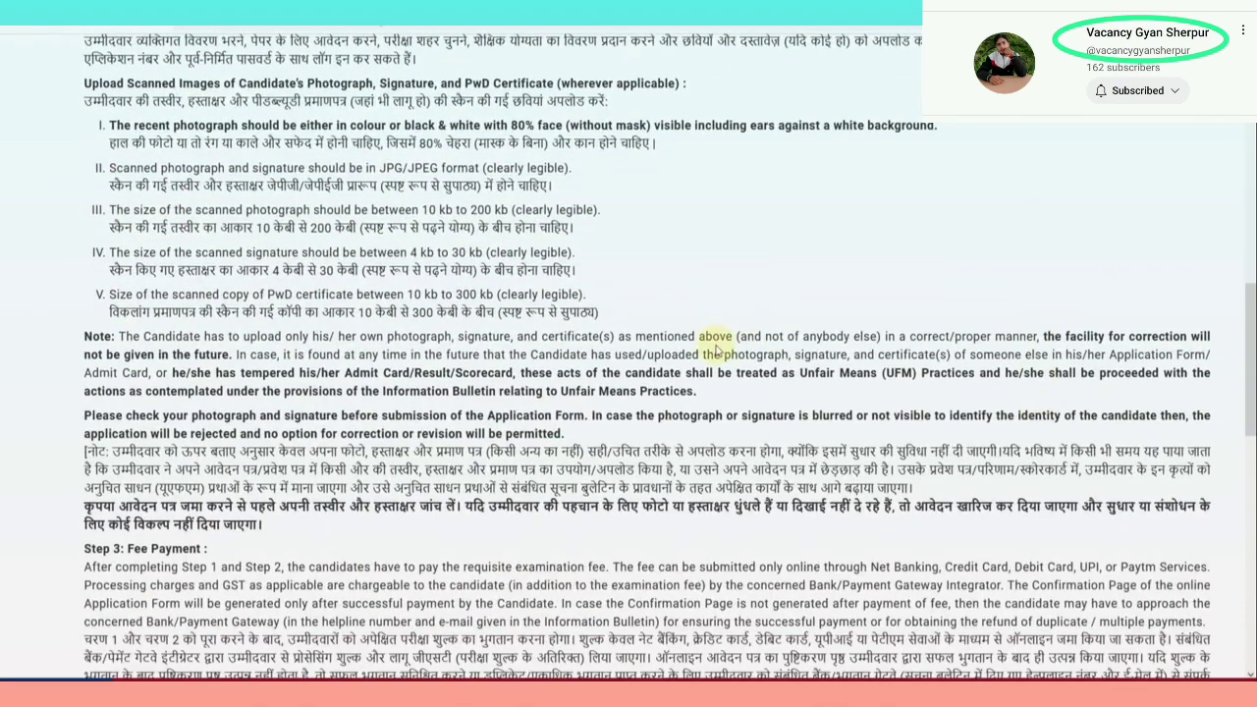
pyautogui.scroll(-15, 715, 352)
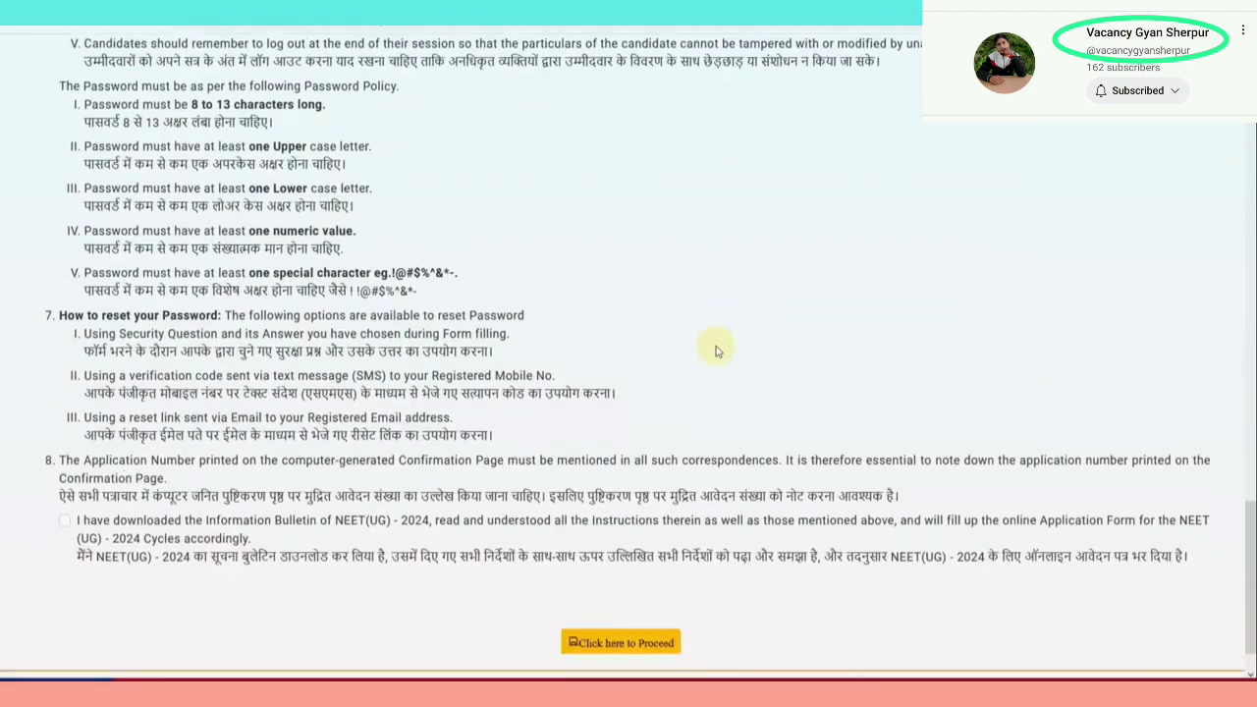
pyautogui.click(65, 469)
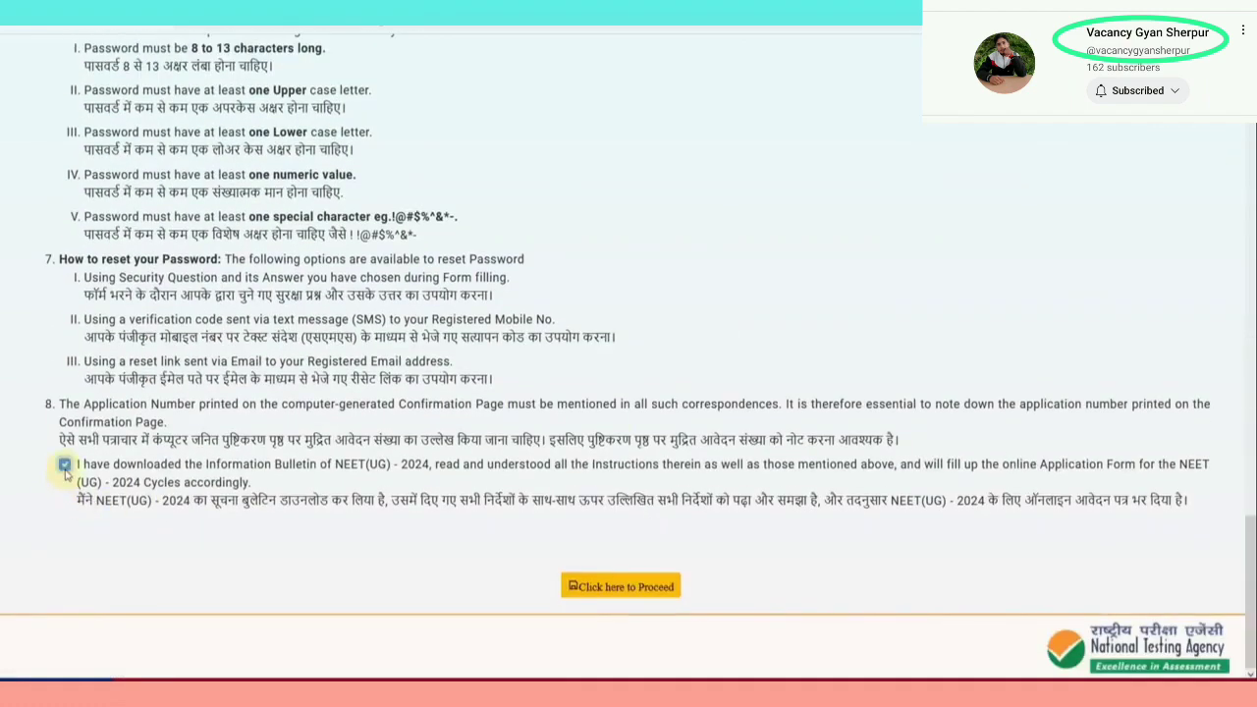
pyautogui.click(606, 589)
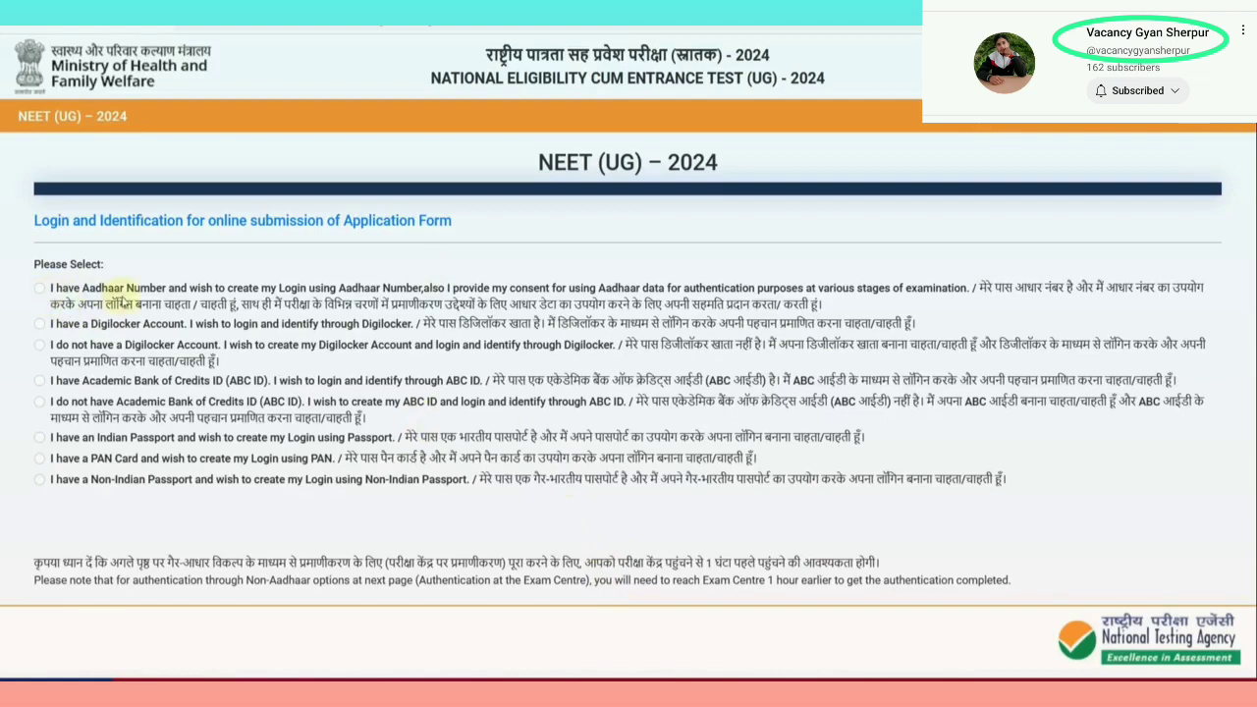
# Select 'I have a Digilocker Account' and start 'Login And Identify Through Digilocker'
pyautogui.click(40, 291)
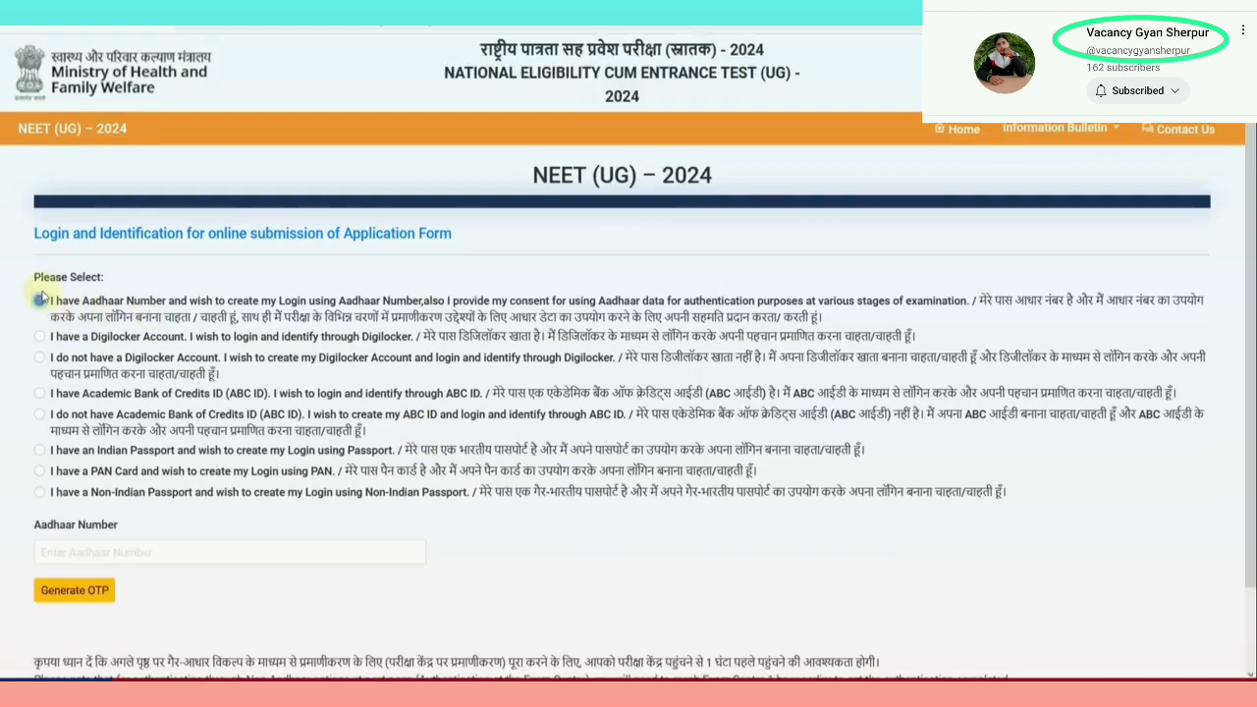
pyautogui.scroll(-1, 152, 471)
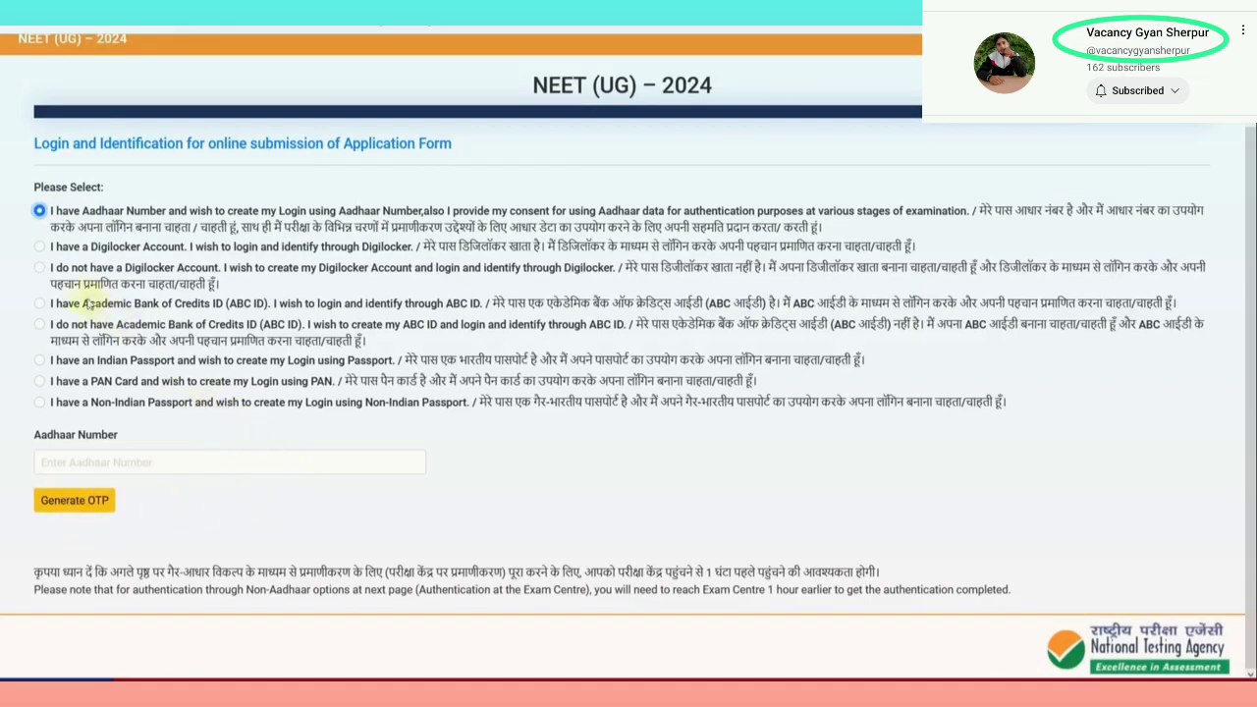
pyautogui.click(40, 248)
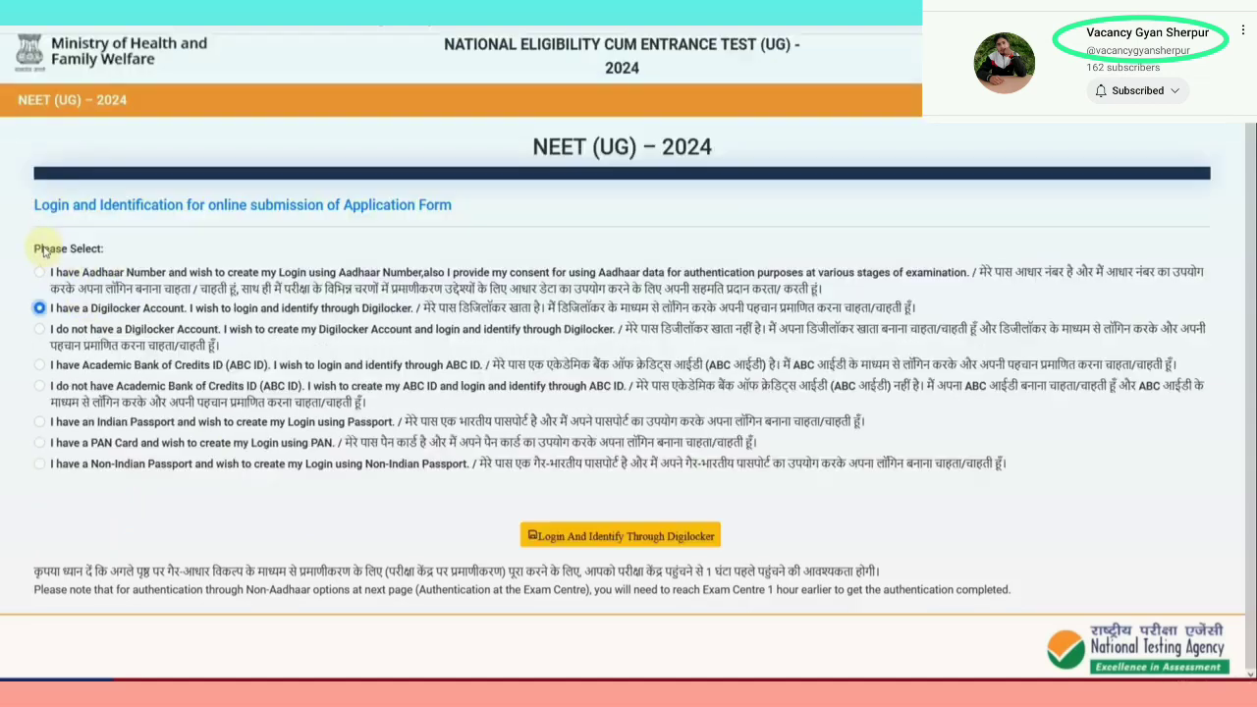
pyautogui.click(584, 539)
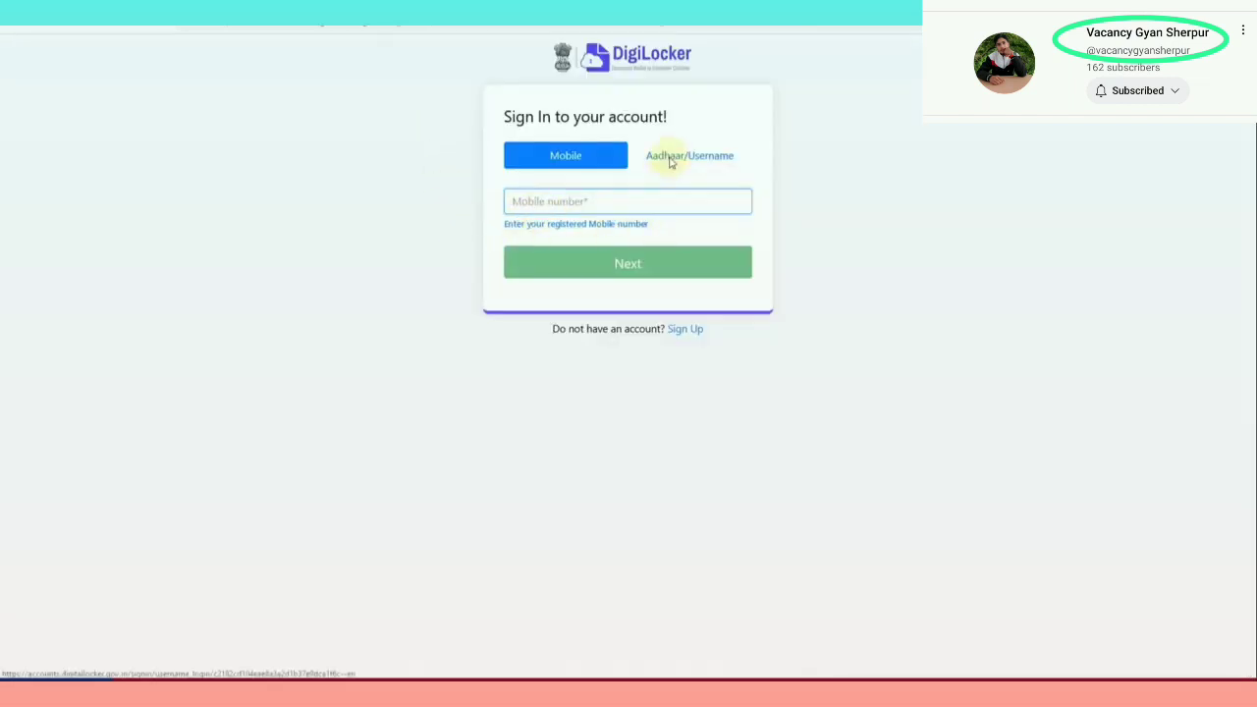
# In DigiLocker, switch to Aadhaar/Username sign-in, then go to the Sign Up page
pyautogui.click(674, 157)
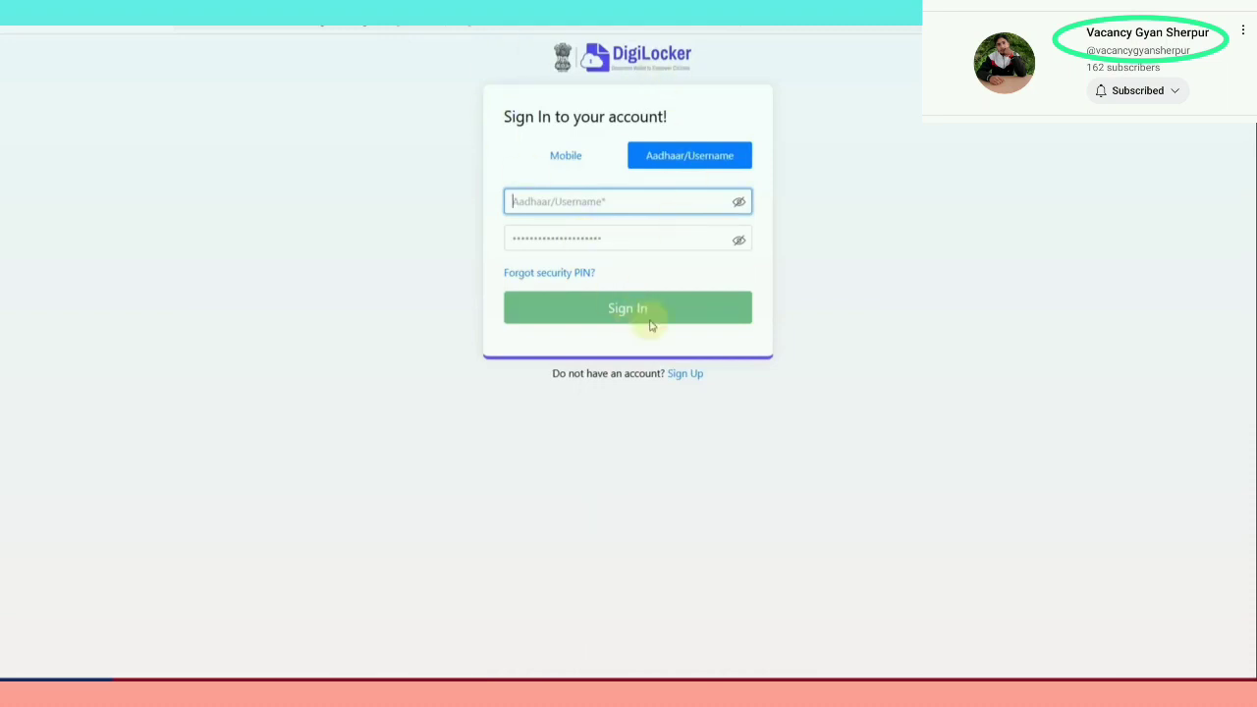
pyautogui.click(684, 379)
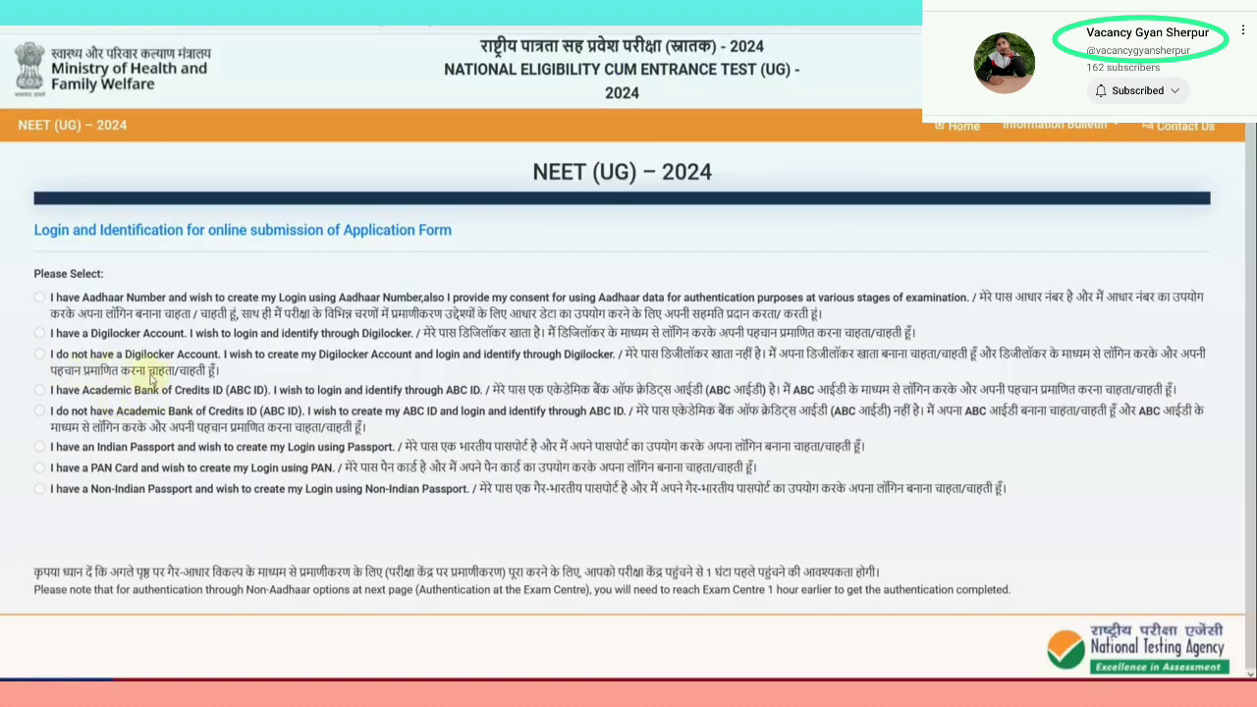
# Try the no-Digilocker, ABC ID, no-ABC ID and PAN card login options
pyautogui.click(39, 354)
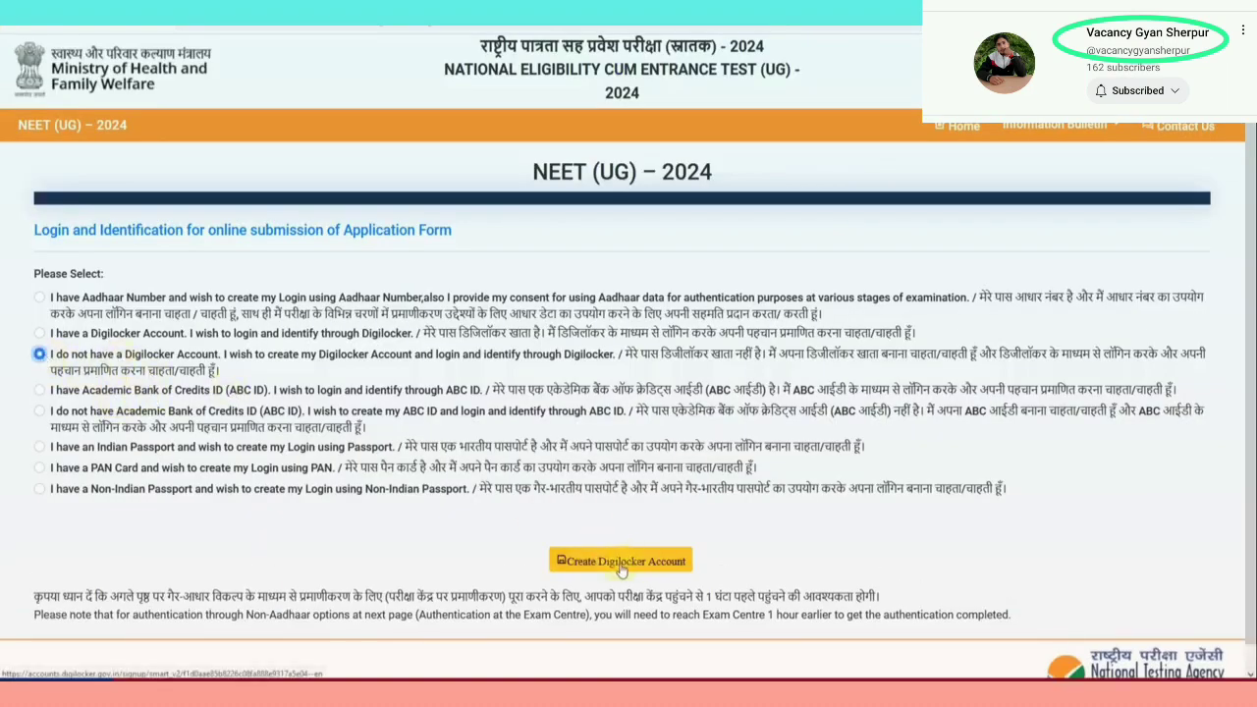
pyautogui.click(40, 390)
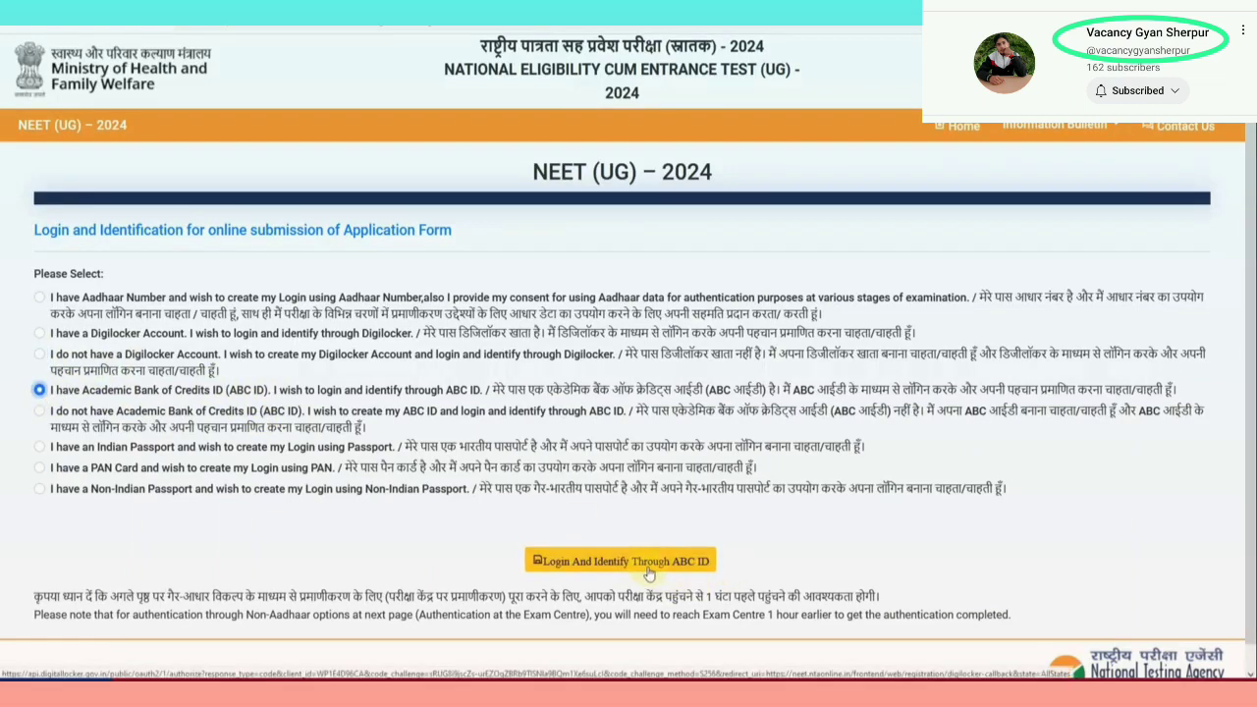
pyautogui.click(39, 411)
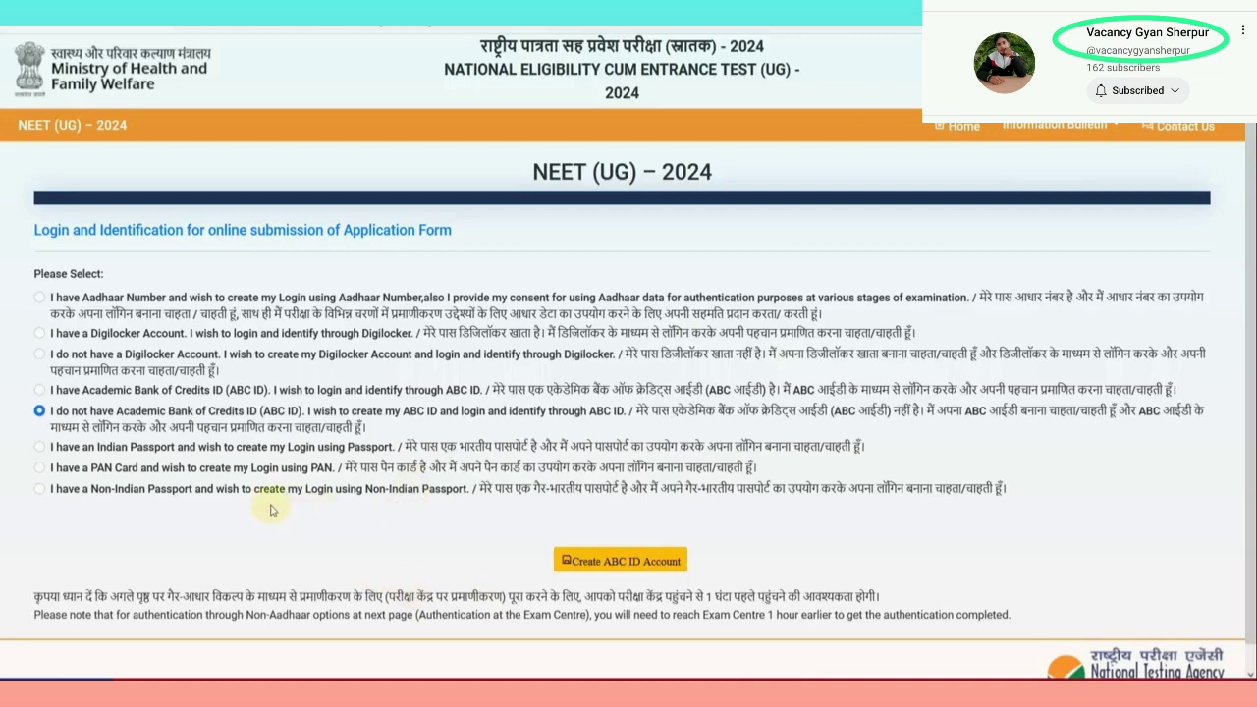
pyautogui.click(39, 471)
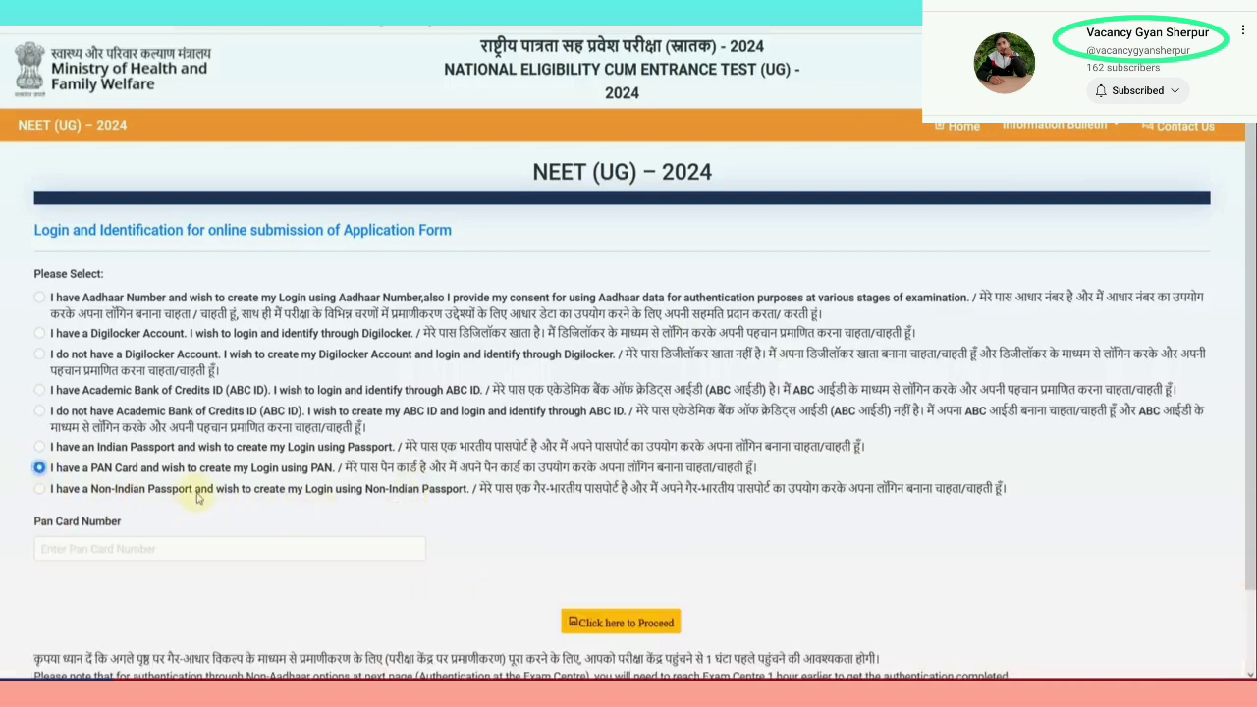
pyautogui.scroll(-1, 196, 491)
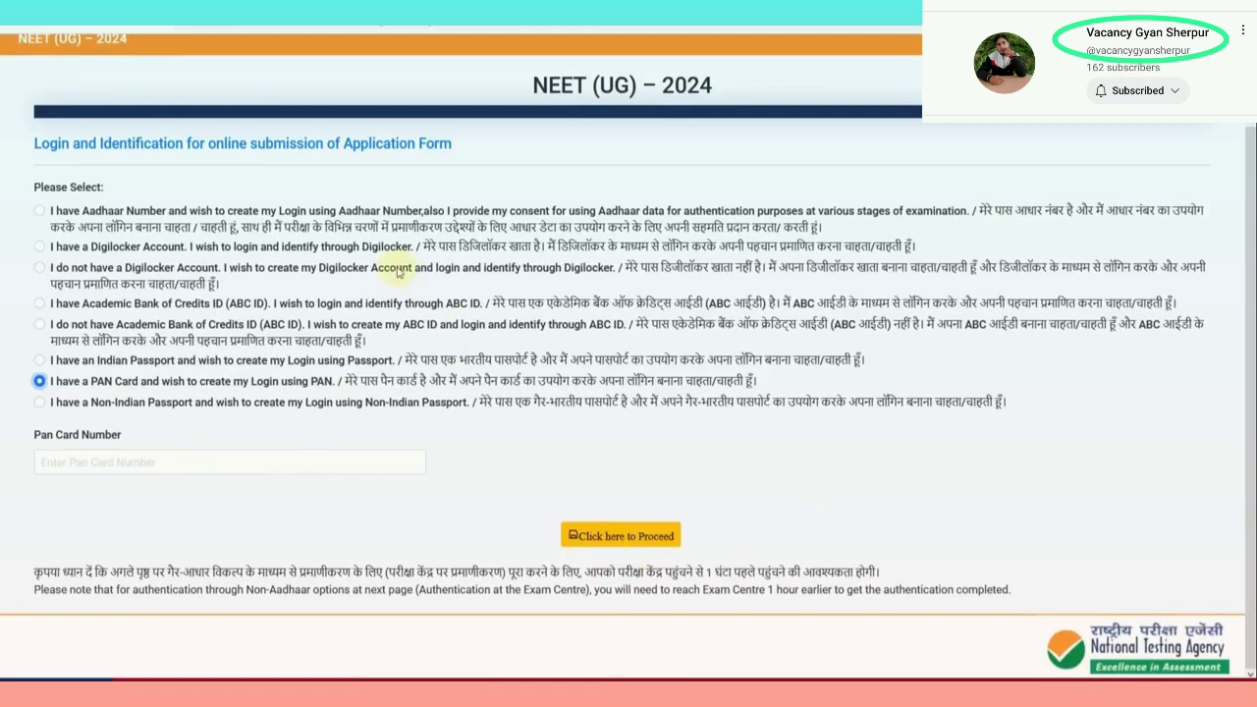
# Switch back to Aadhaar login, enter the Aadhaar number and generate the OTP
pyautogui.click(39, 210)
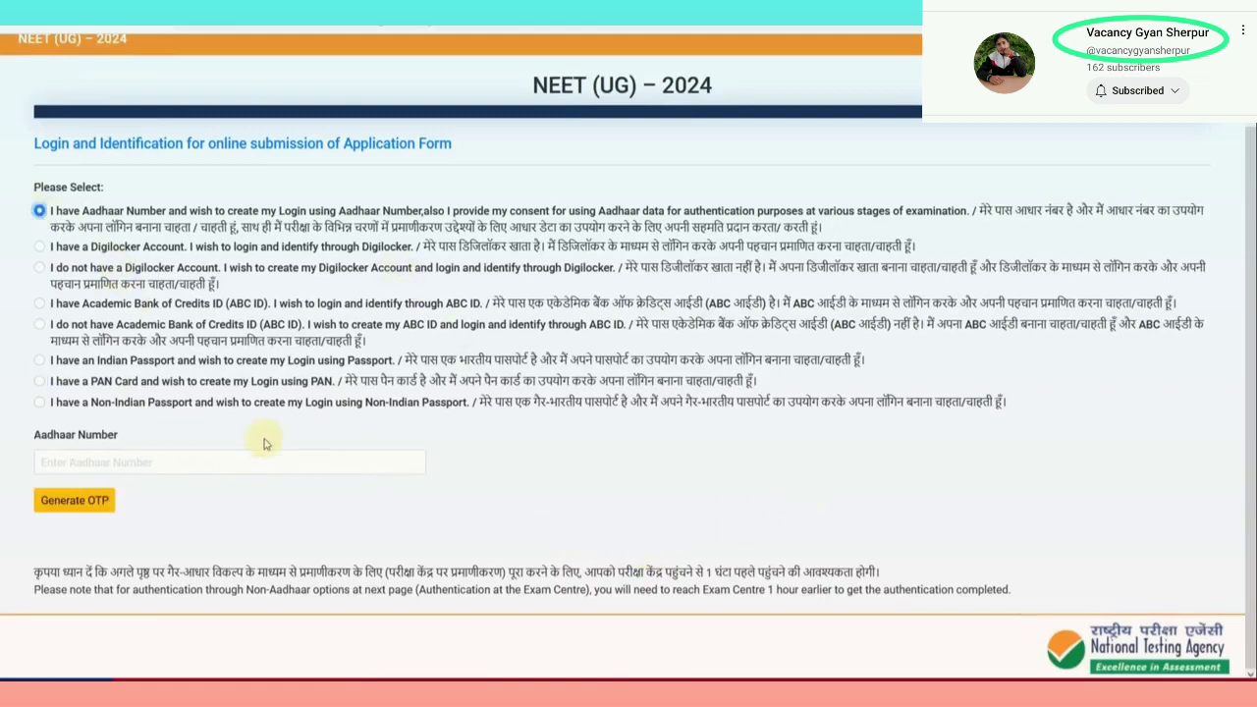
pyautogui.click(149, 461)
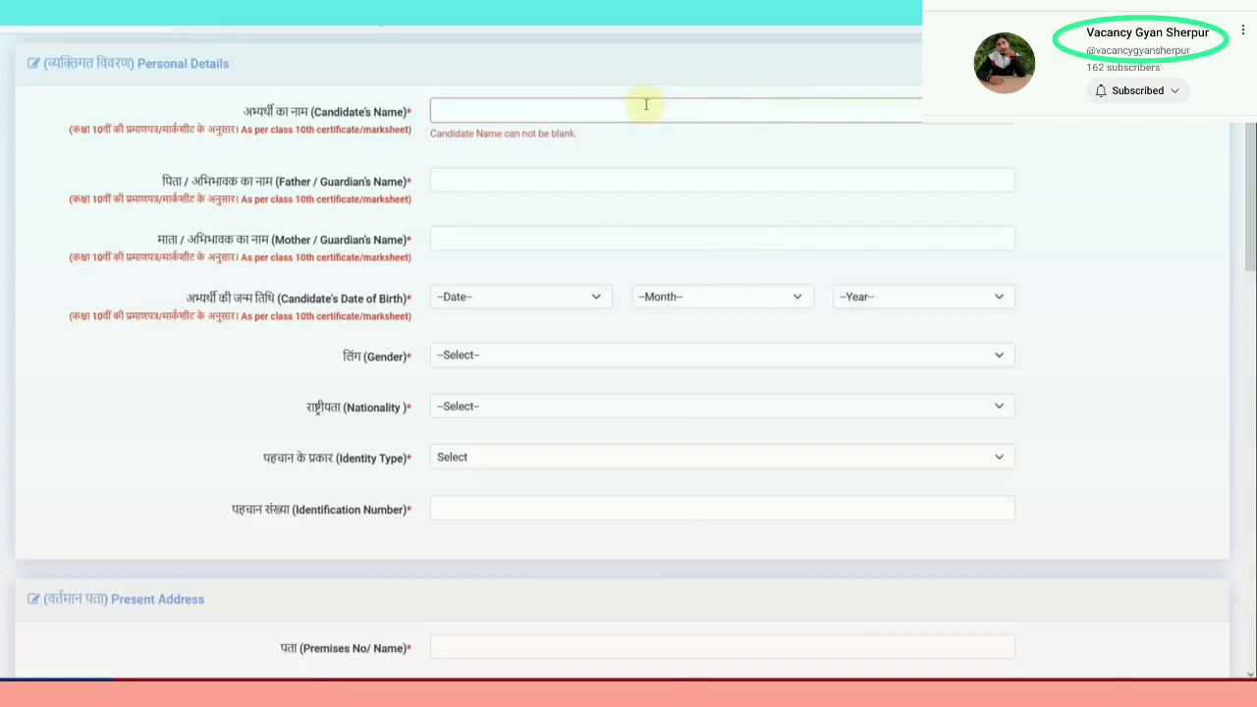
pyautogui.click(646, 105)
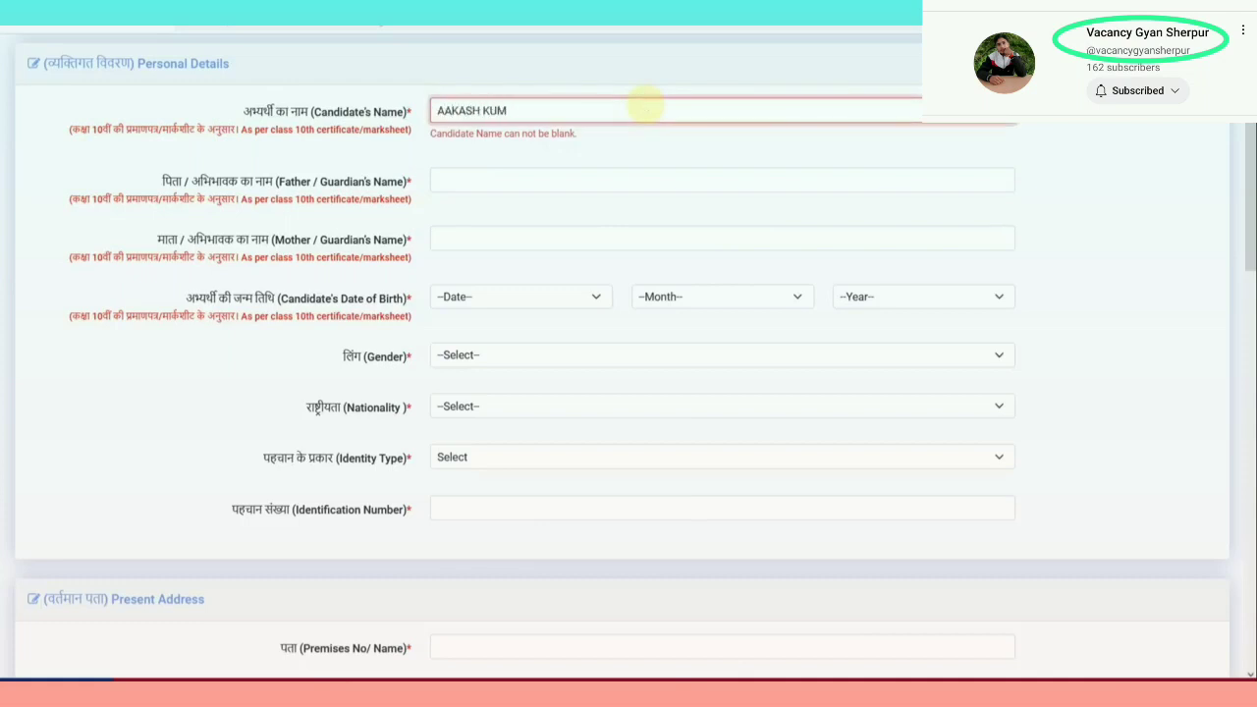
# Enter the father's name and begin typing the mother's name
pyautogui.press('Tab')
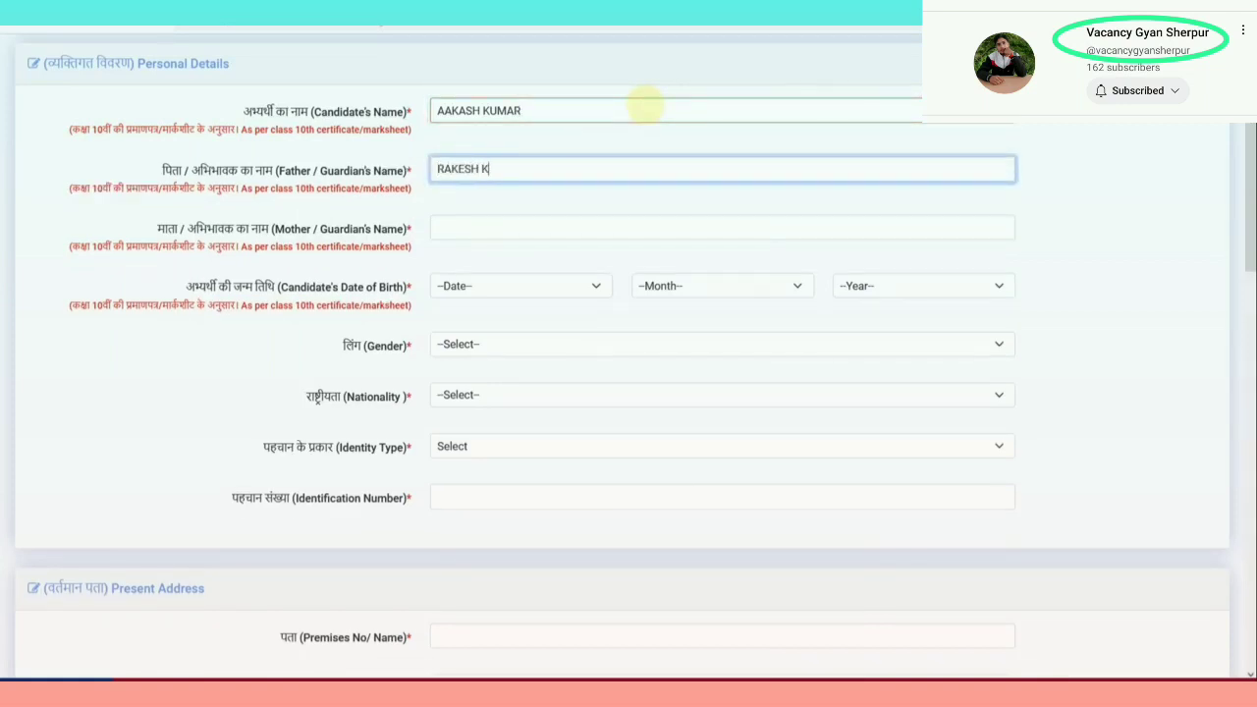
pyautogui.press('Tab')
pyautogui.write('REE')
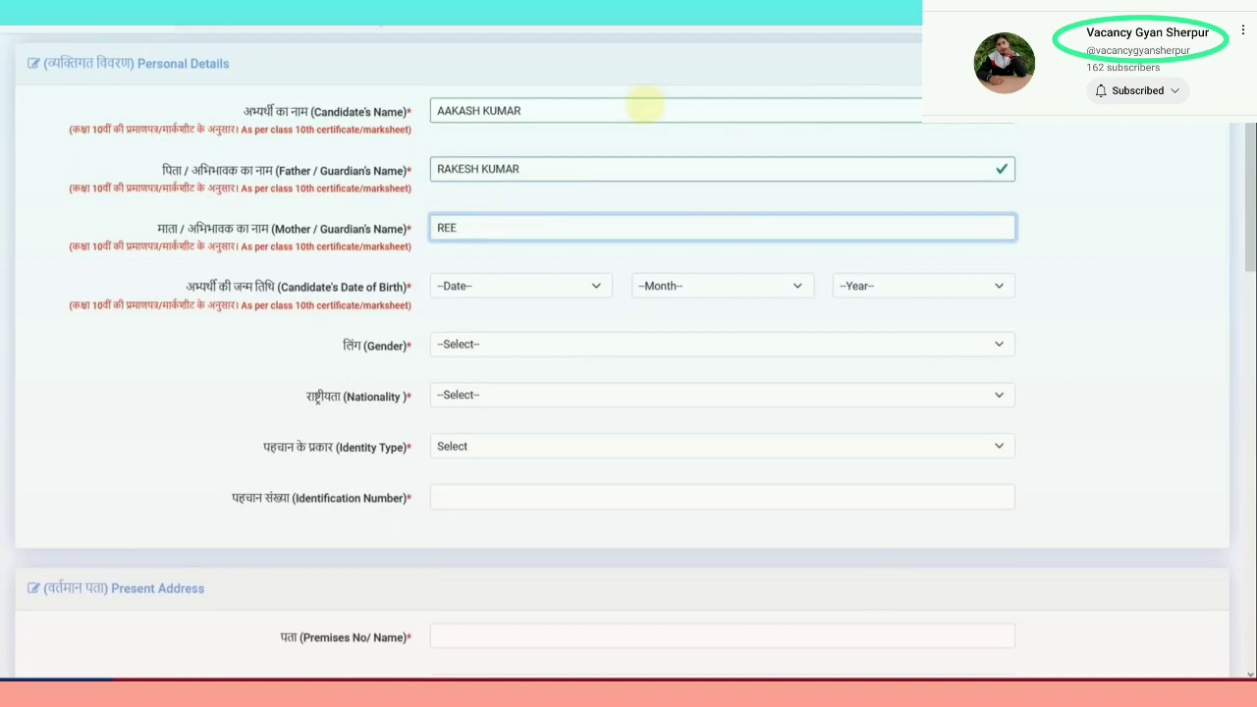
# Set the date of birth to 06 July 2000
pyautogui.click(522, 287)
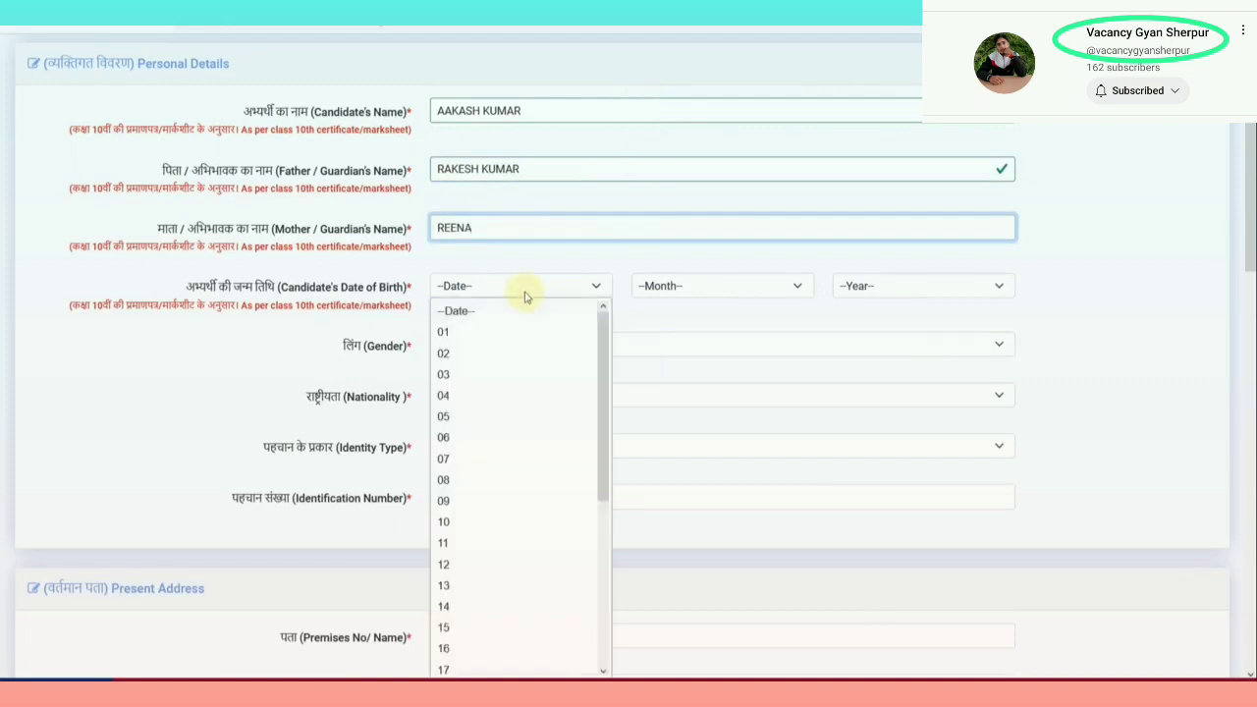
pyautogui.click(504, 437)
pyautogui.click(698, 287)
pyautogui.click(667, 459)
pyautogui.click(862, 287)
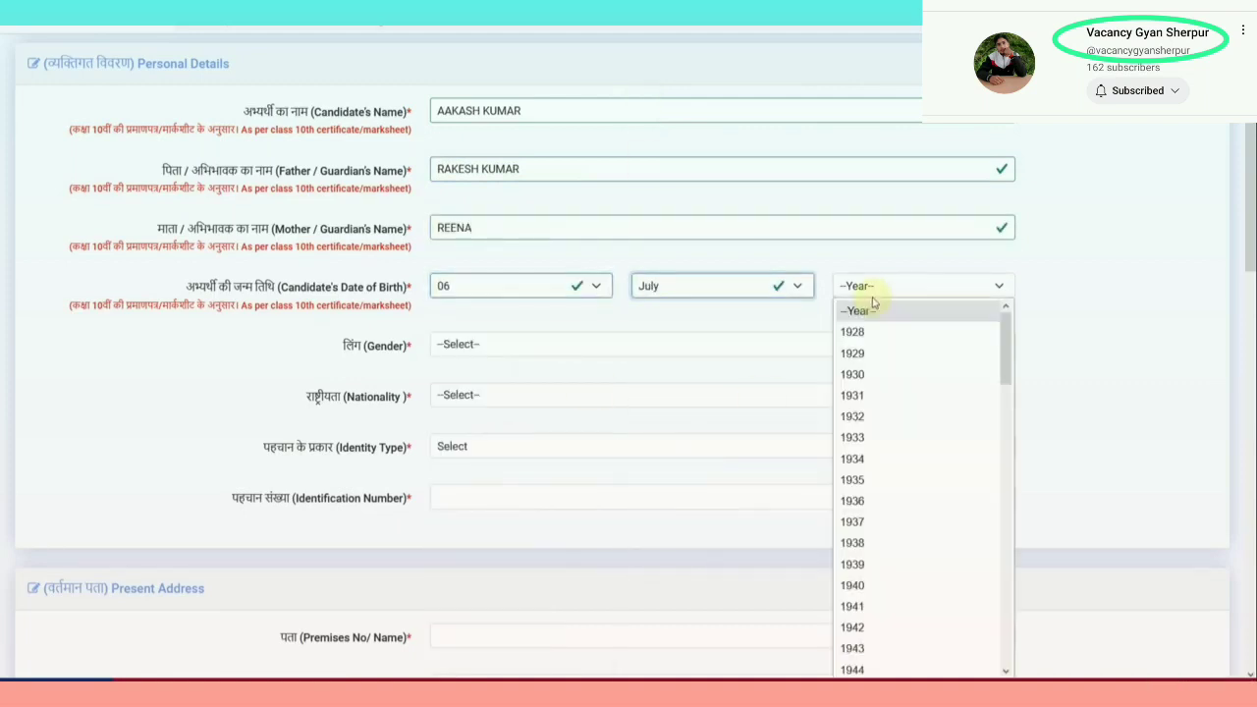
pyautogui.scroll(-6, 904, 438)
pyautogui.scroll(-7, 908, 441)
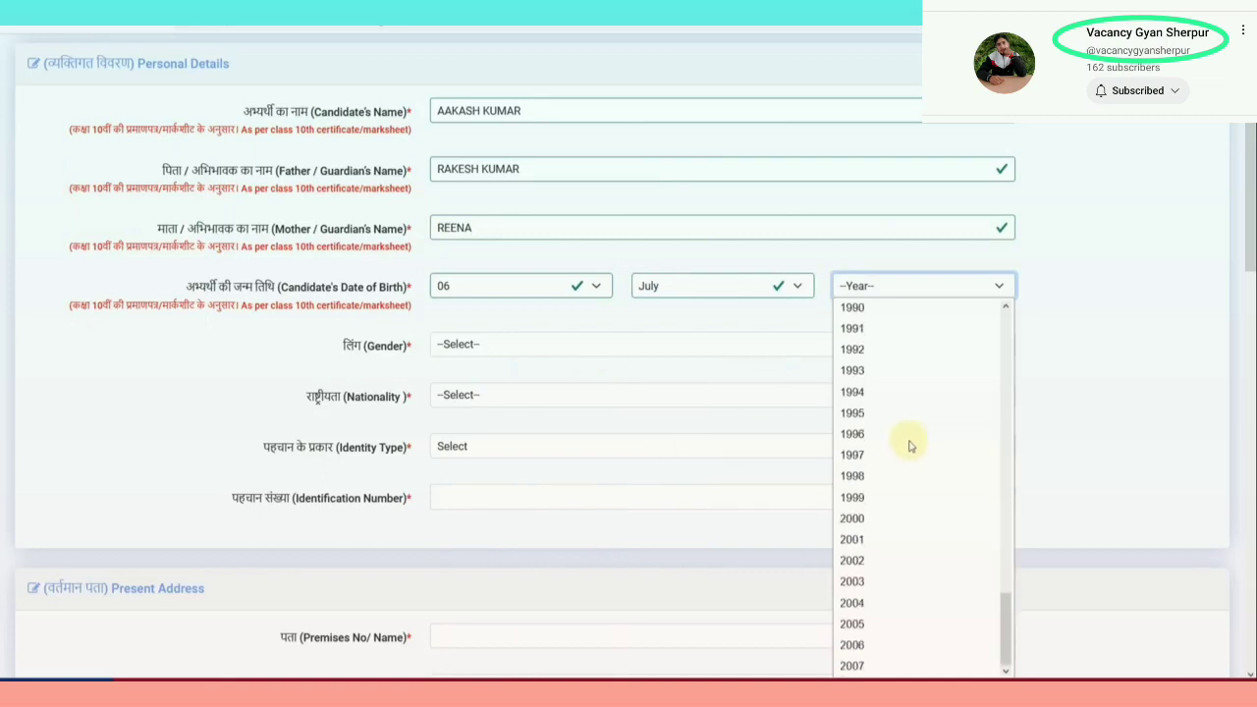
pyautogui.click(852, 516)
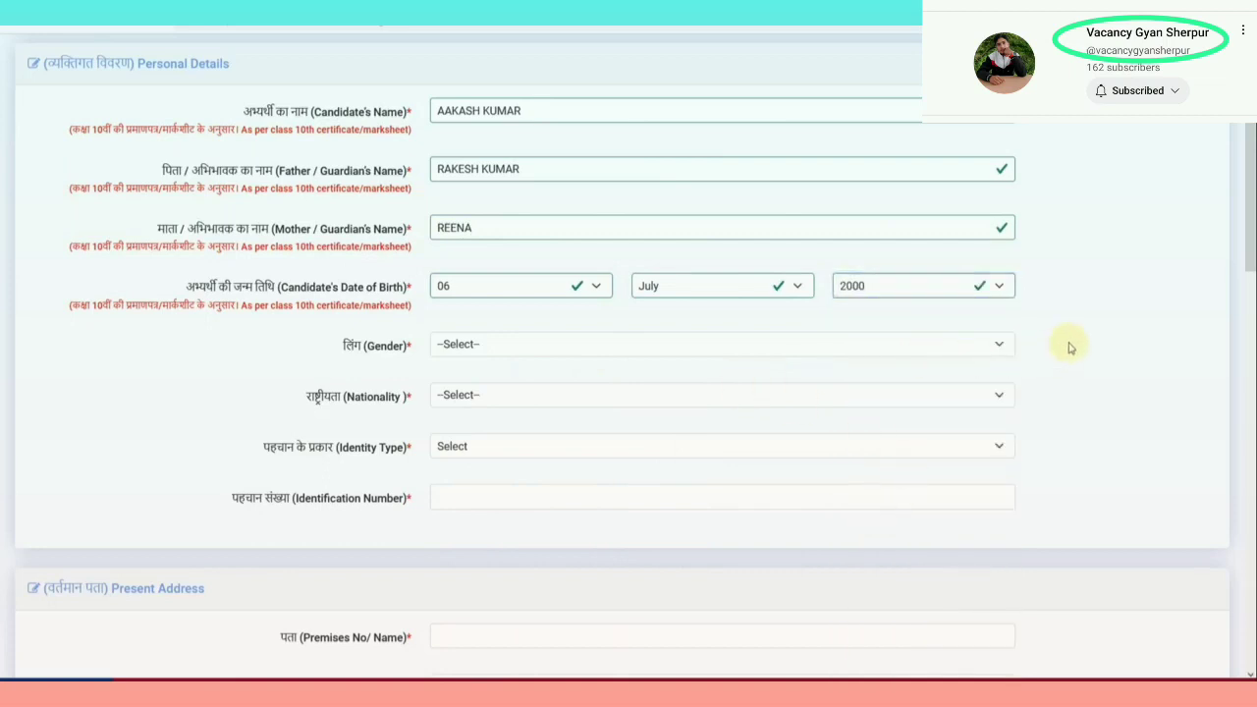
# Set gender MALE, nationality INDIAN and identity type 'Any other valid govt identity with photograph'
pyautogui.scroll(-2, 1066, 343)
pyautogui.click(465, 177)
pyautogui.click(462, 219)
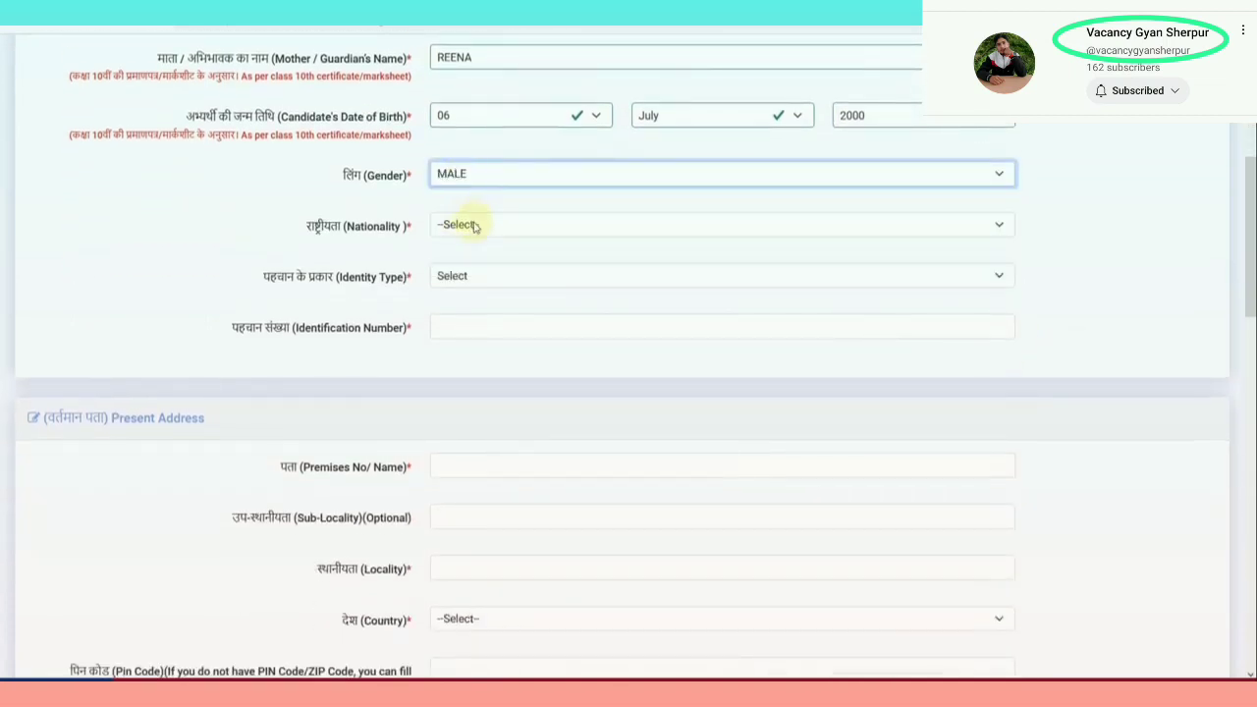
pyautogui.click(469, 225)
pyautogui.click(471, 273)
pyautogui.click(472, 285)
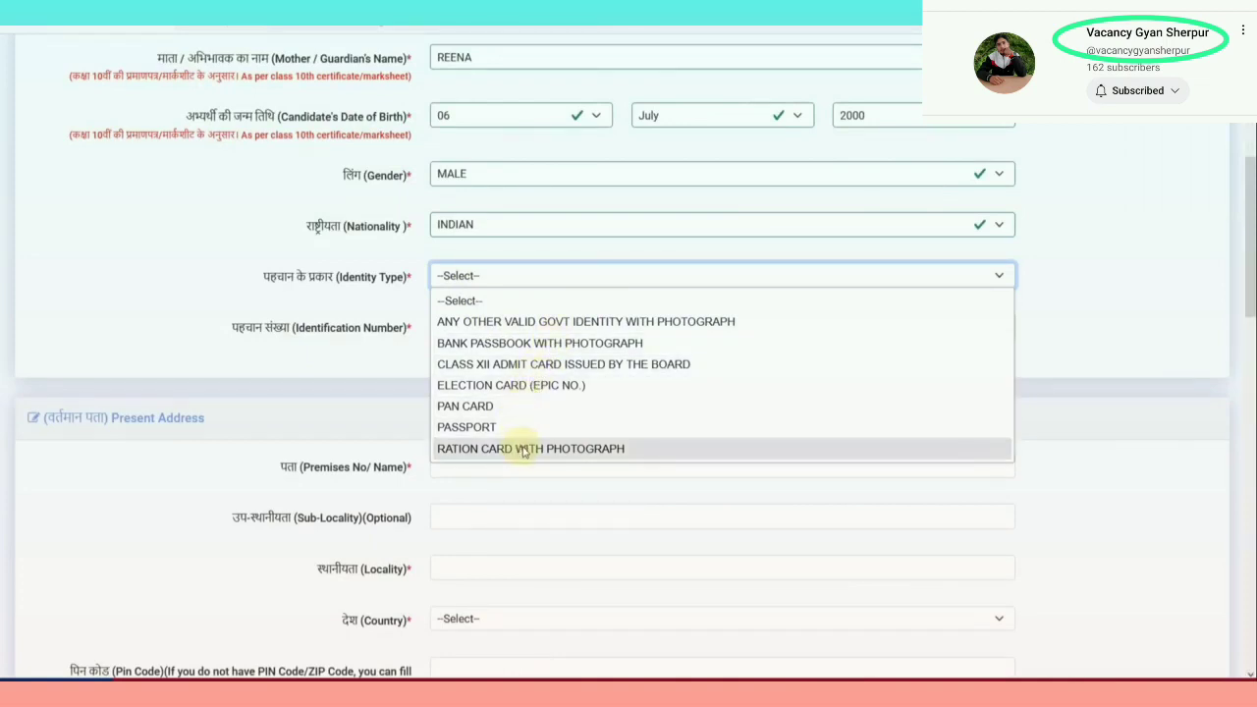
pyautogui.click(486, 321)
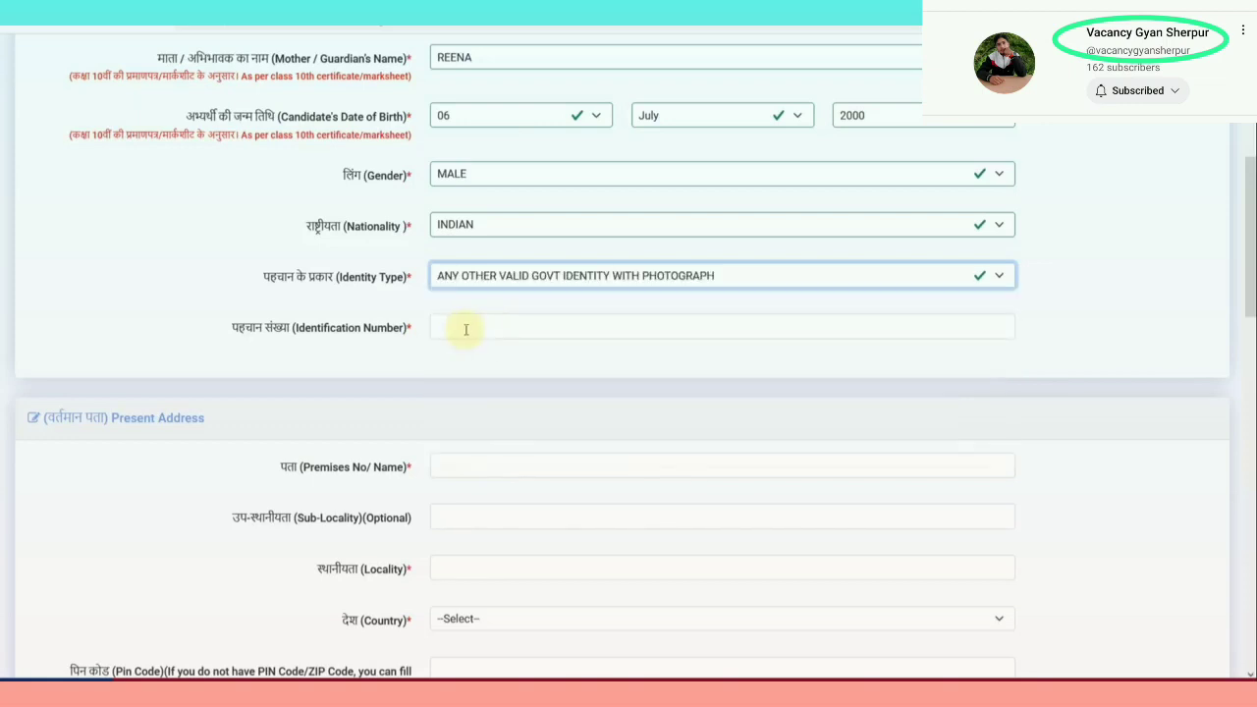
pyautogui.click(485, 329)
pyautogui.click(501, 359)
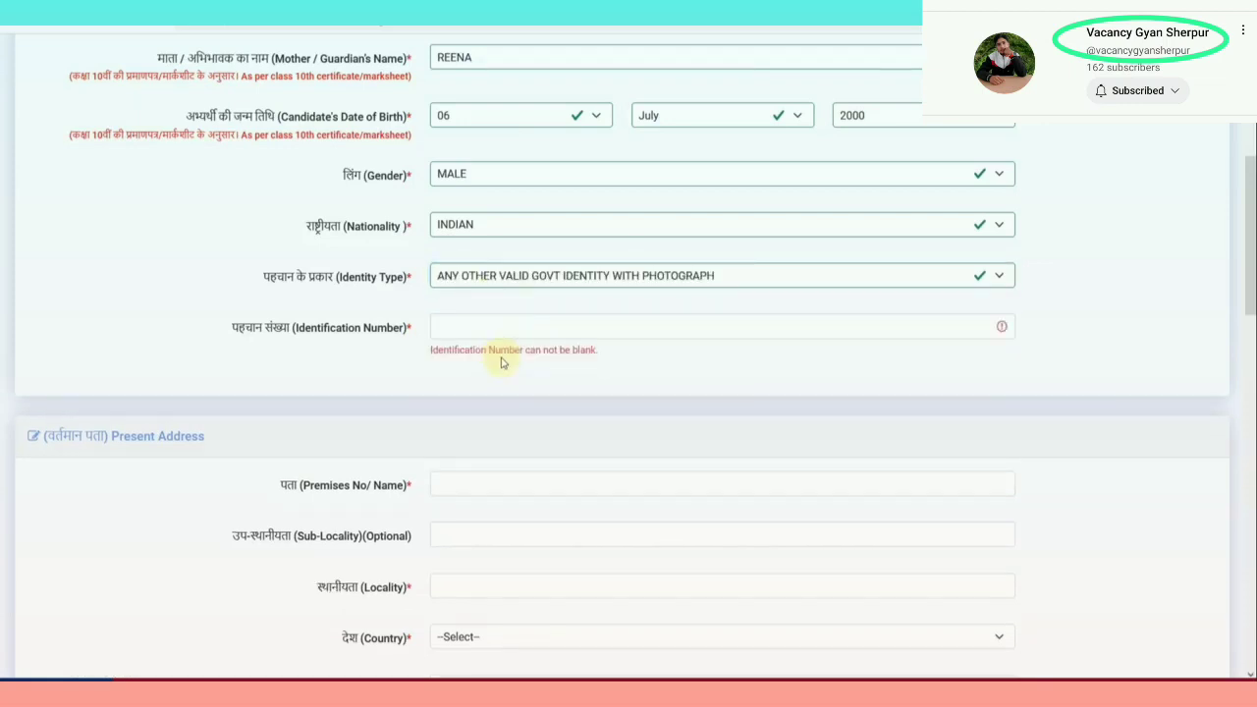
pyautogui.scroll(-2, 501, 363)
pyautogui.scroll(-1, 501, 361)
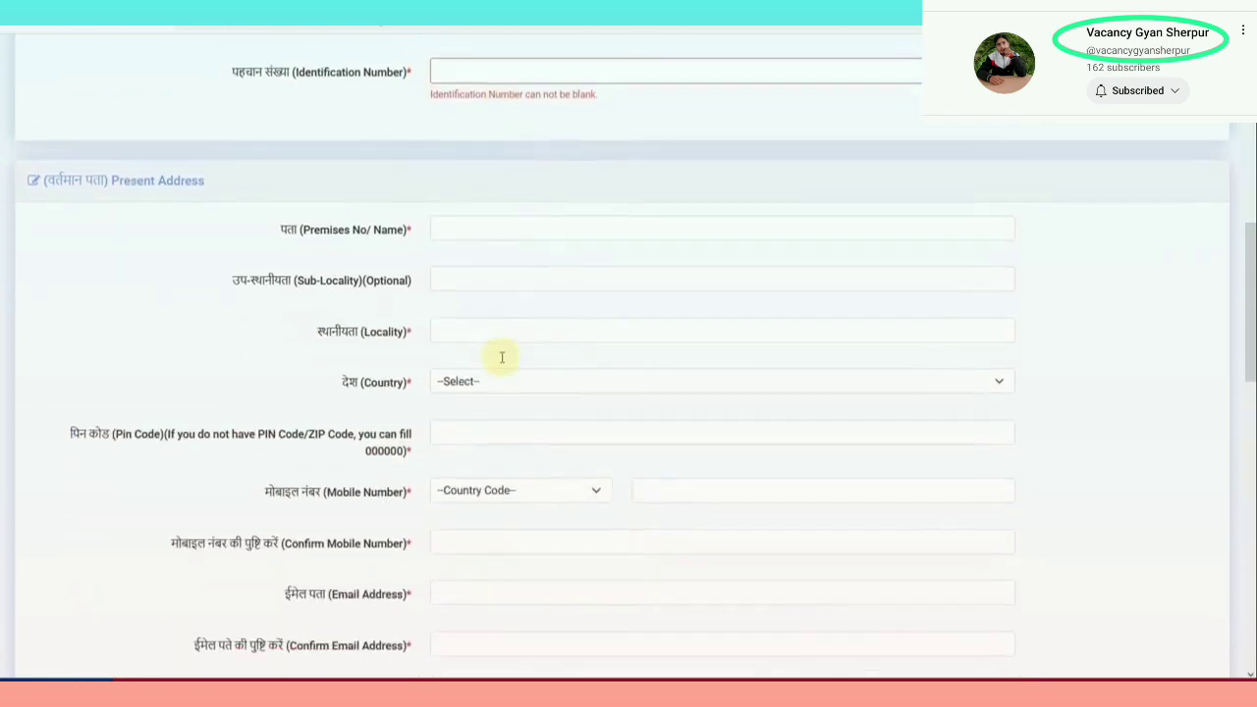
# Fill the premises and locality ALWAR, and set the country to INDIA
pyautogui.click(451, 236)
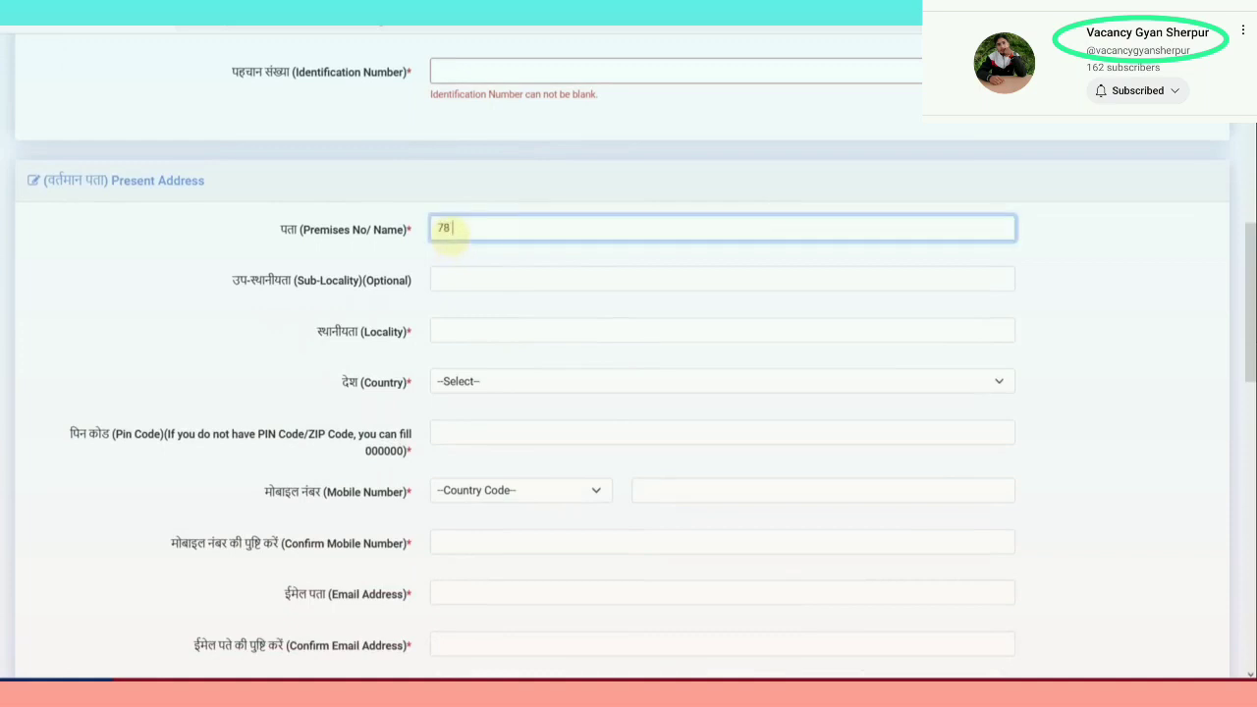
pyautogui.press('Tab')
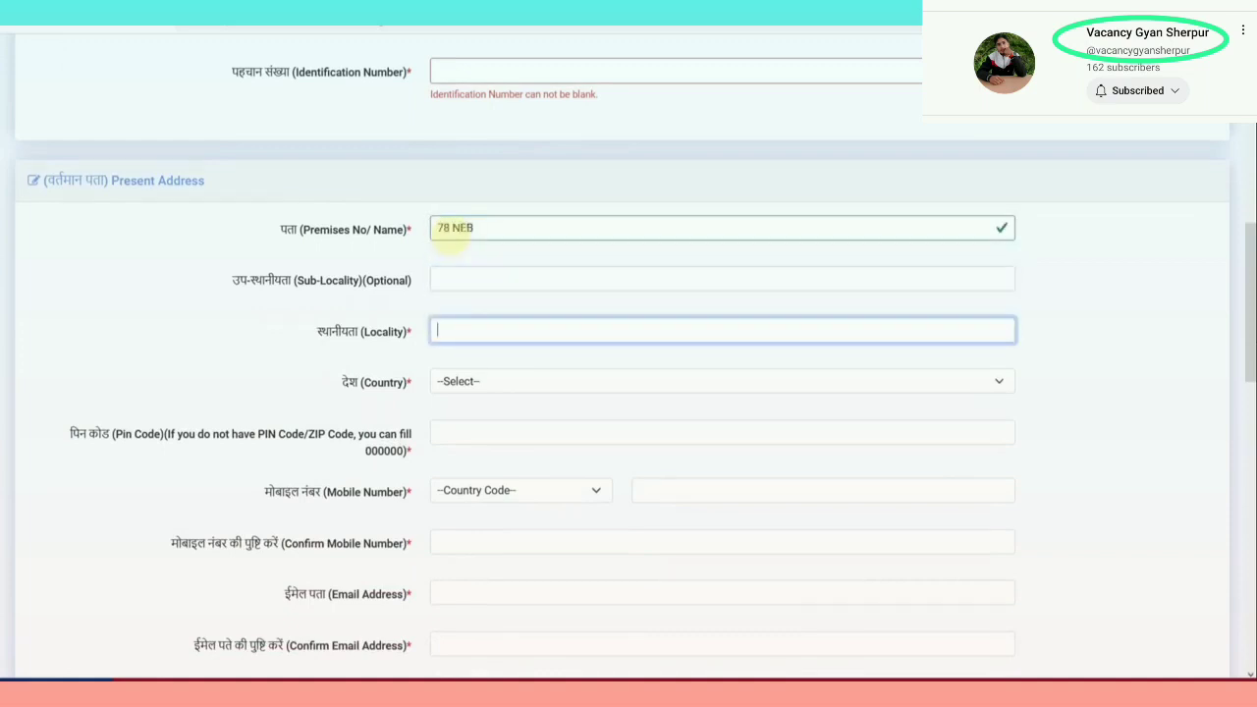
pyautogui.press('Tab')
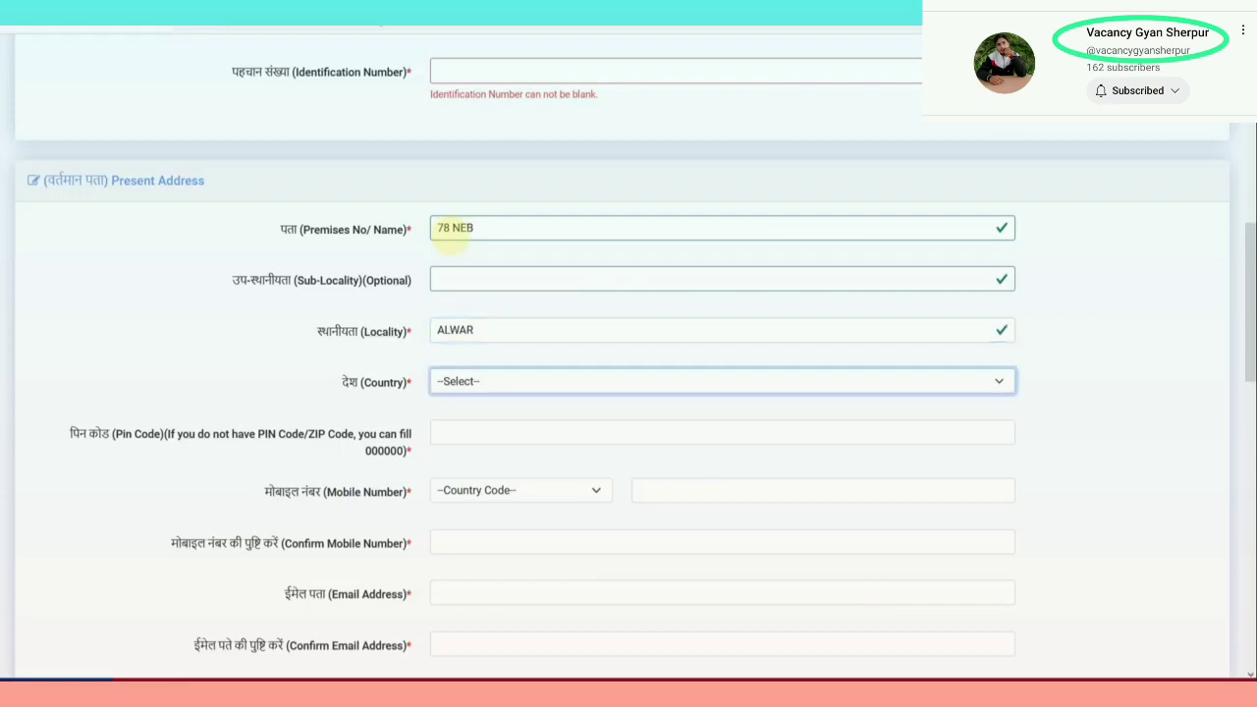
pyautogui.press('i')
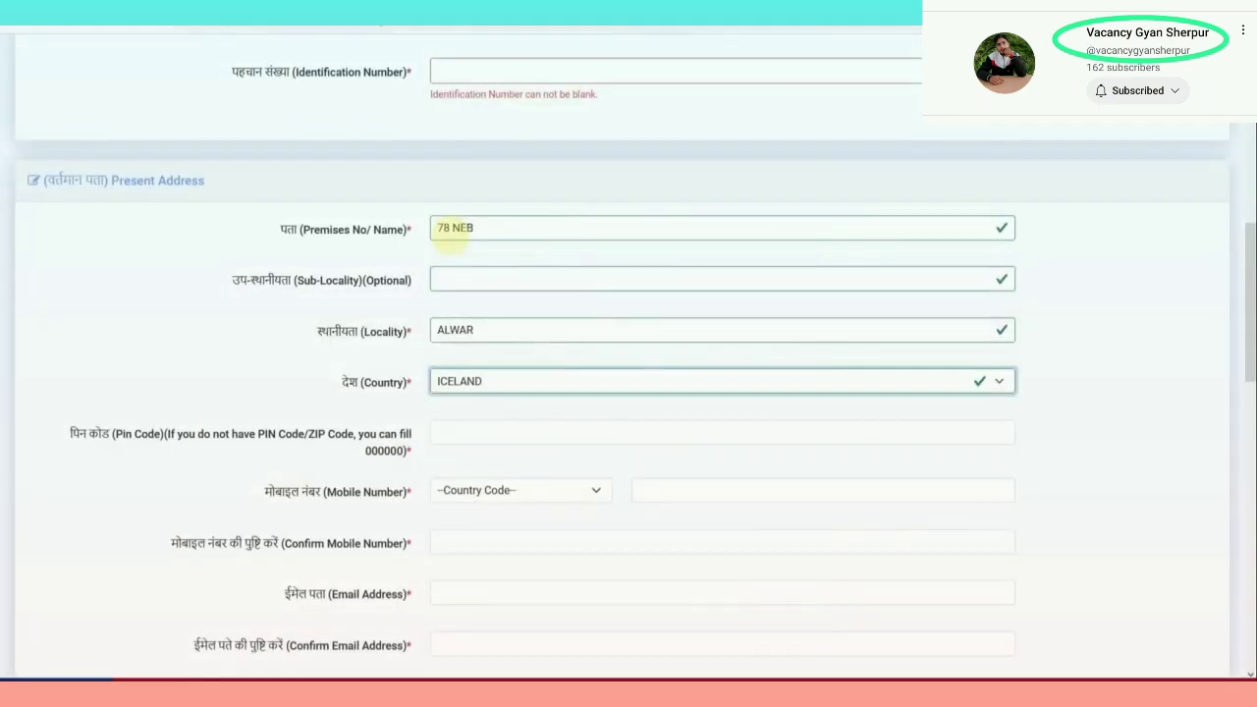
pyautogui.press('n')
# Choose state RAJASTHAN and district ALWAR, and enter PIN code 301001
pyautogui.click(450, 431)
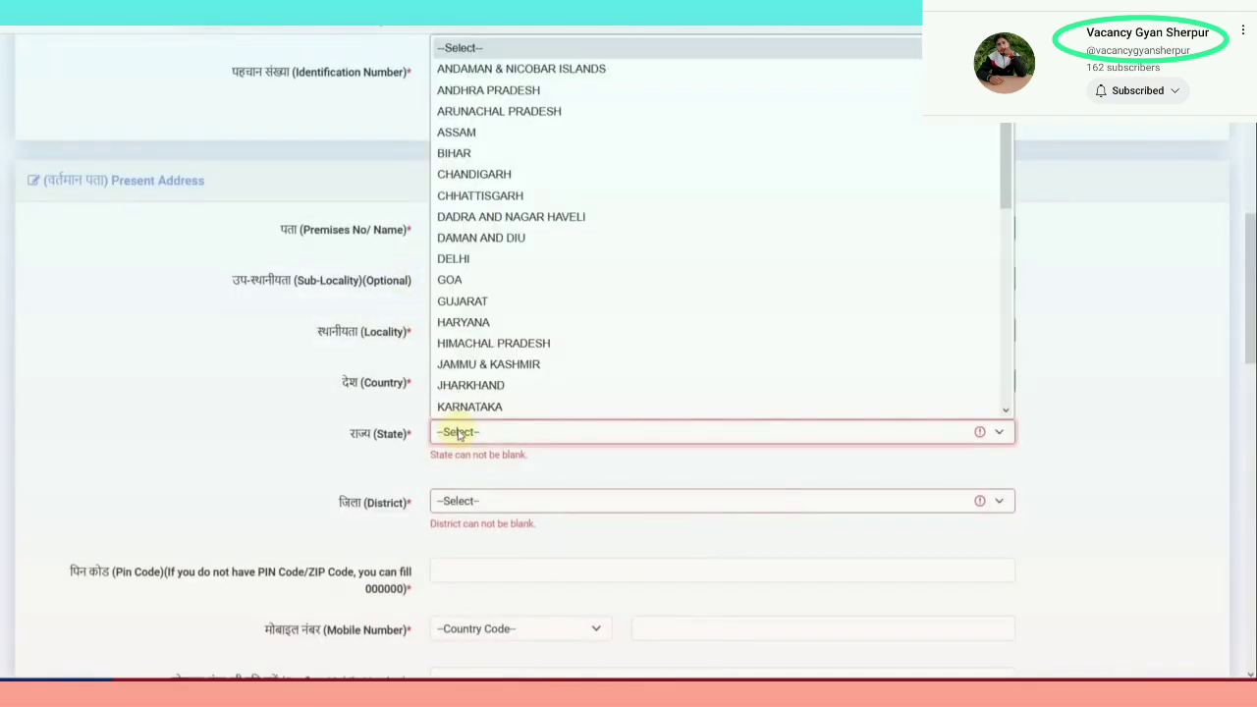
pyautogui.scroll(-5, 501, 294)
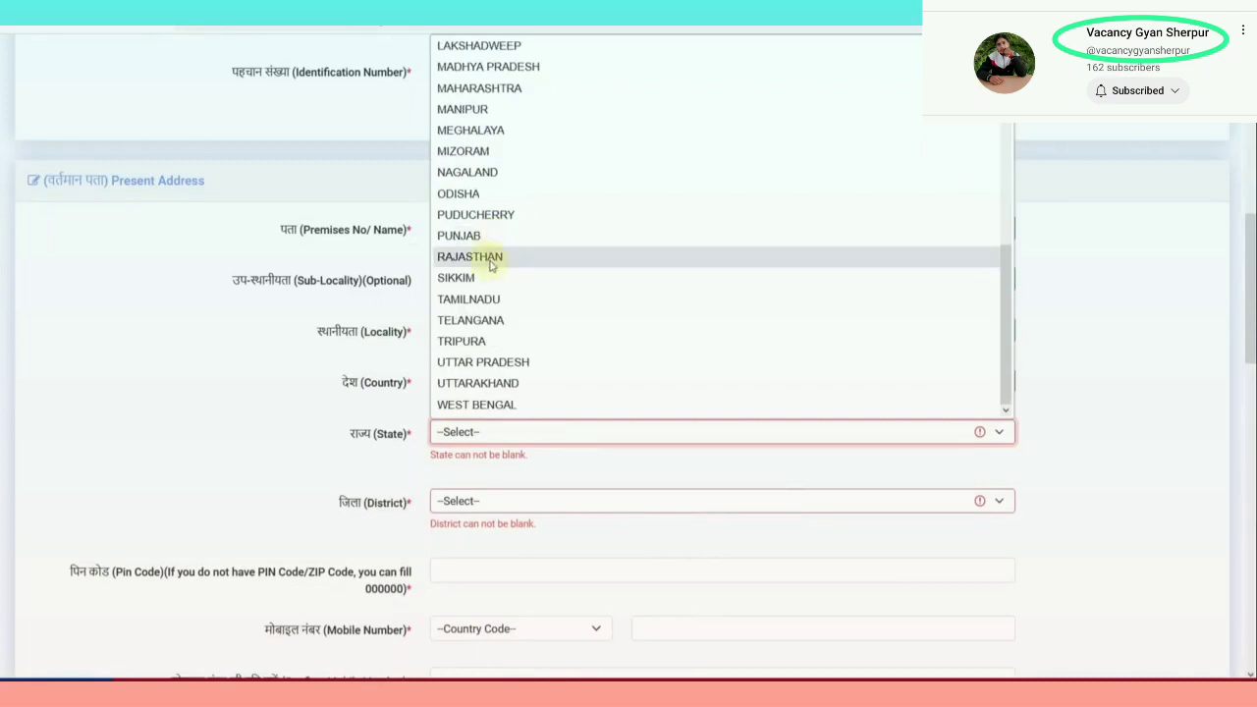
pyautogui.click(493, 263)
pyautogui.click(483, 486)
pyautogui.click(457, 87)
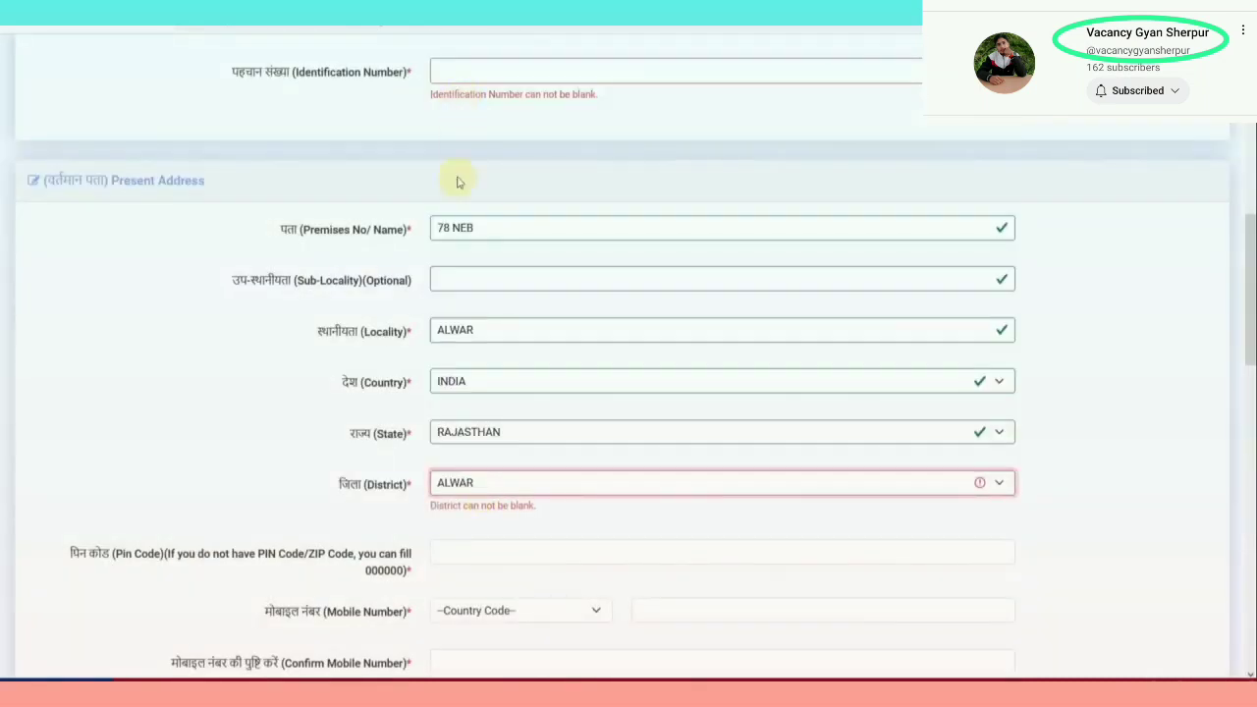
pyautogui.scroll(-2, 489, 333)
pyautogui.scroll(-3, 471, 370)
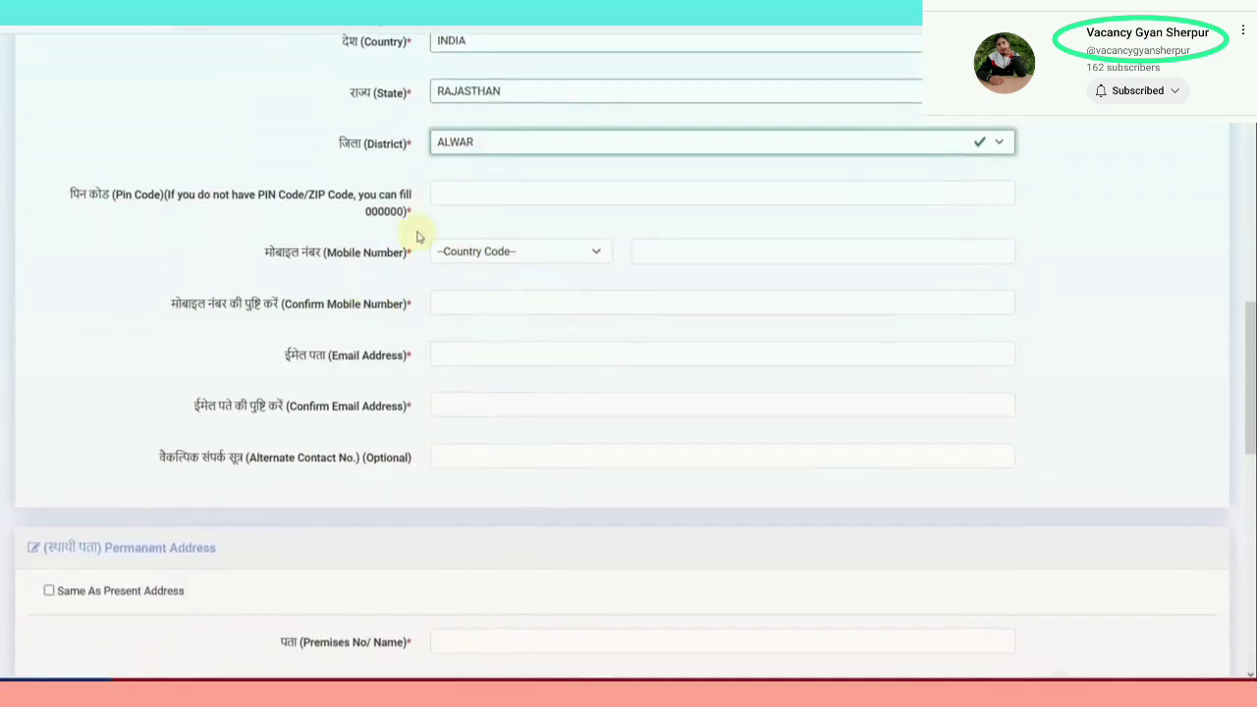
pyautogui.click(449, 204)
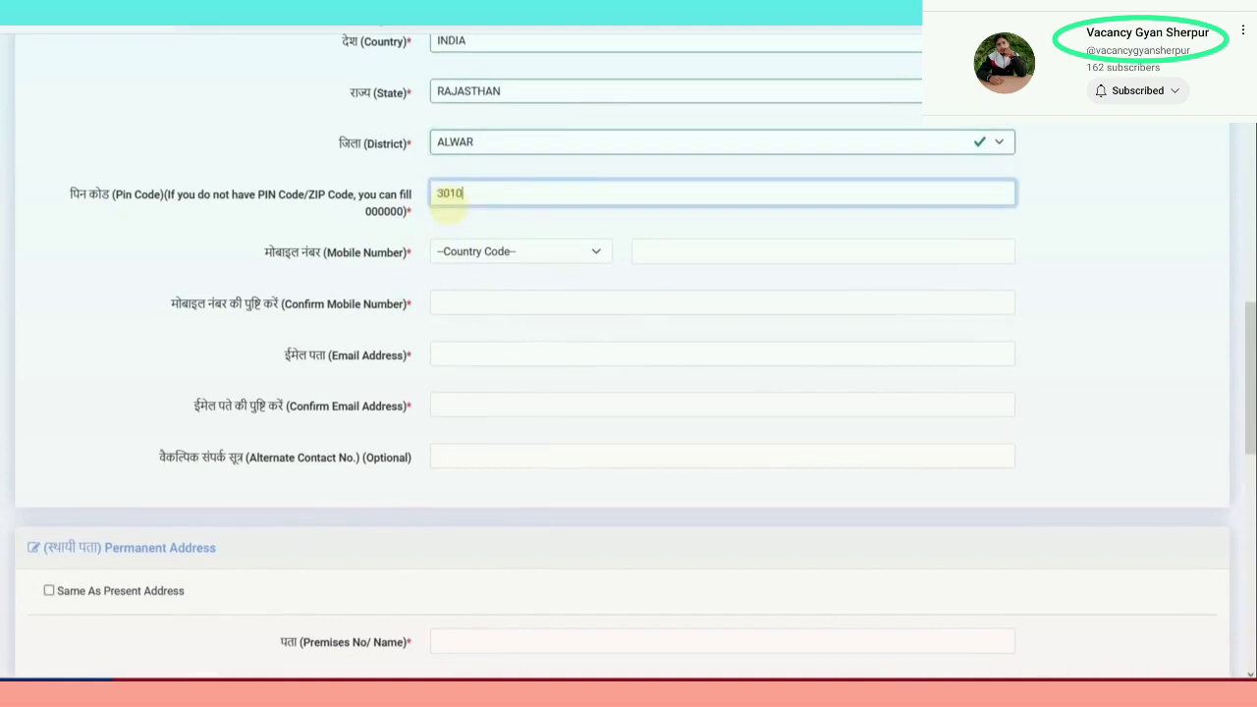
# Pick +91 as mobile country code and make the permanent address same as present
pyautogui.click(500, 263)
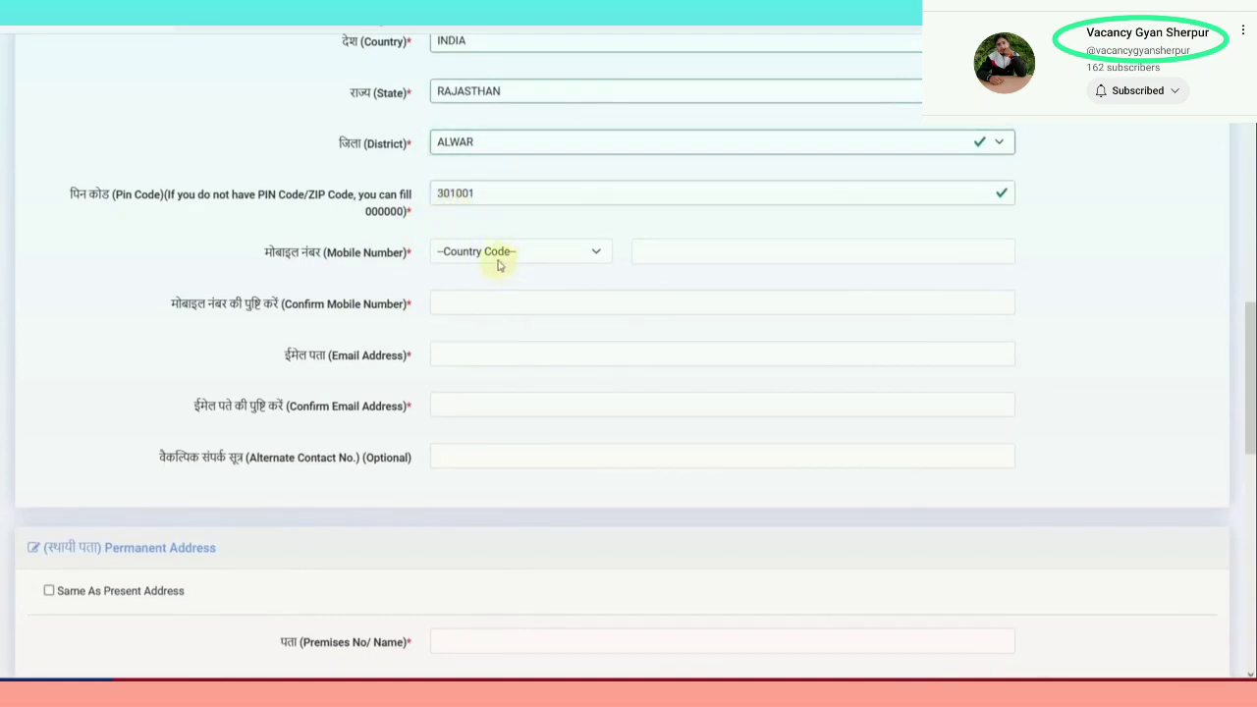
pyautogui.click(458, 292)
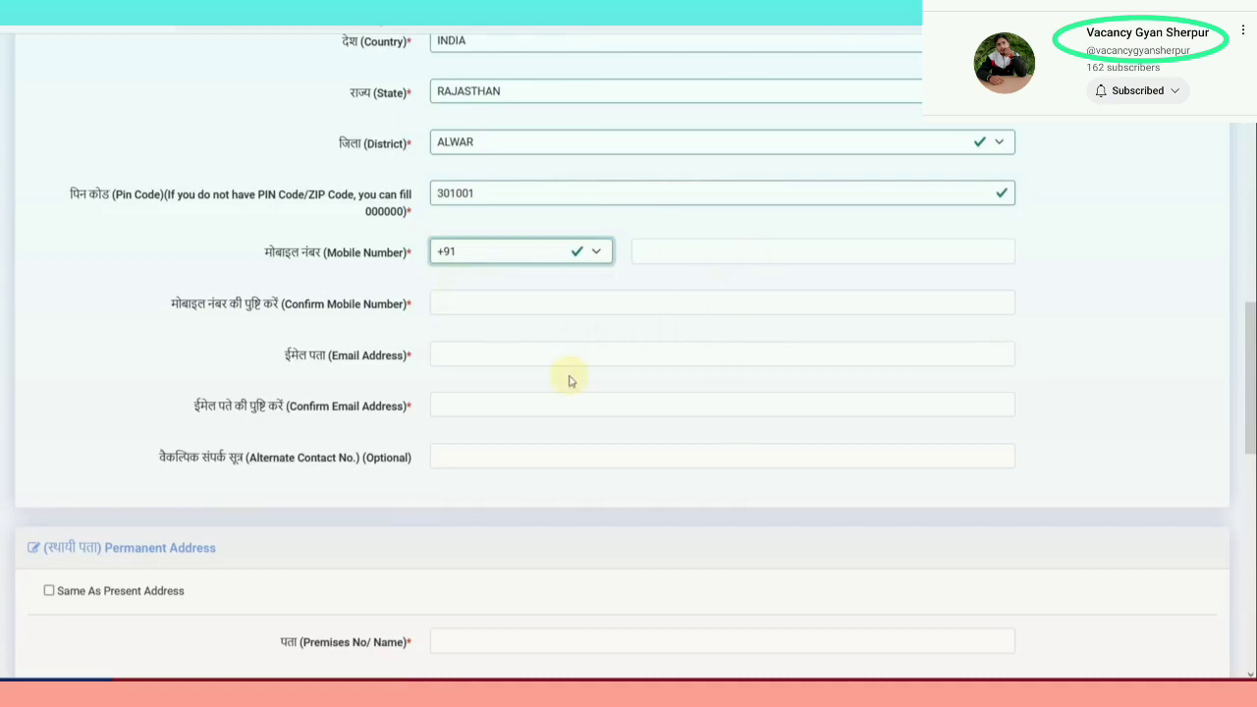
pyautogui.scroll(-3, 567, 381)
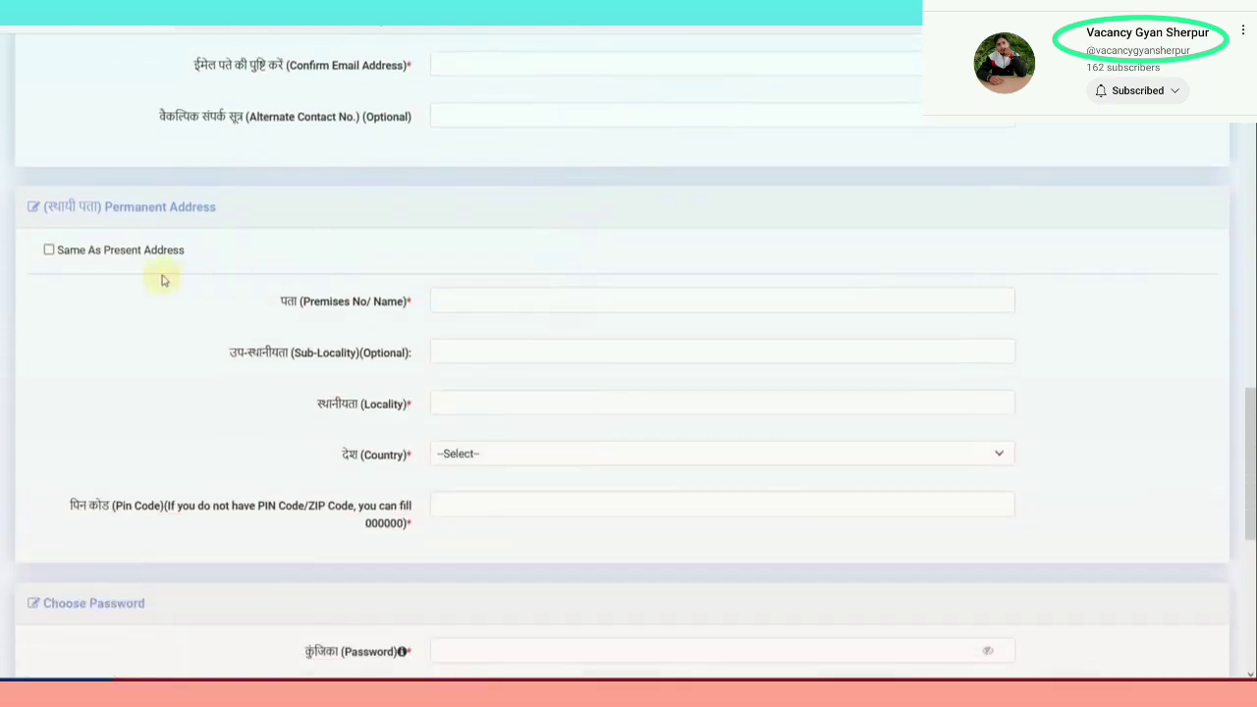
pyautogui.click(49, 251)
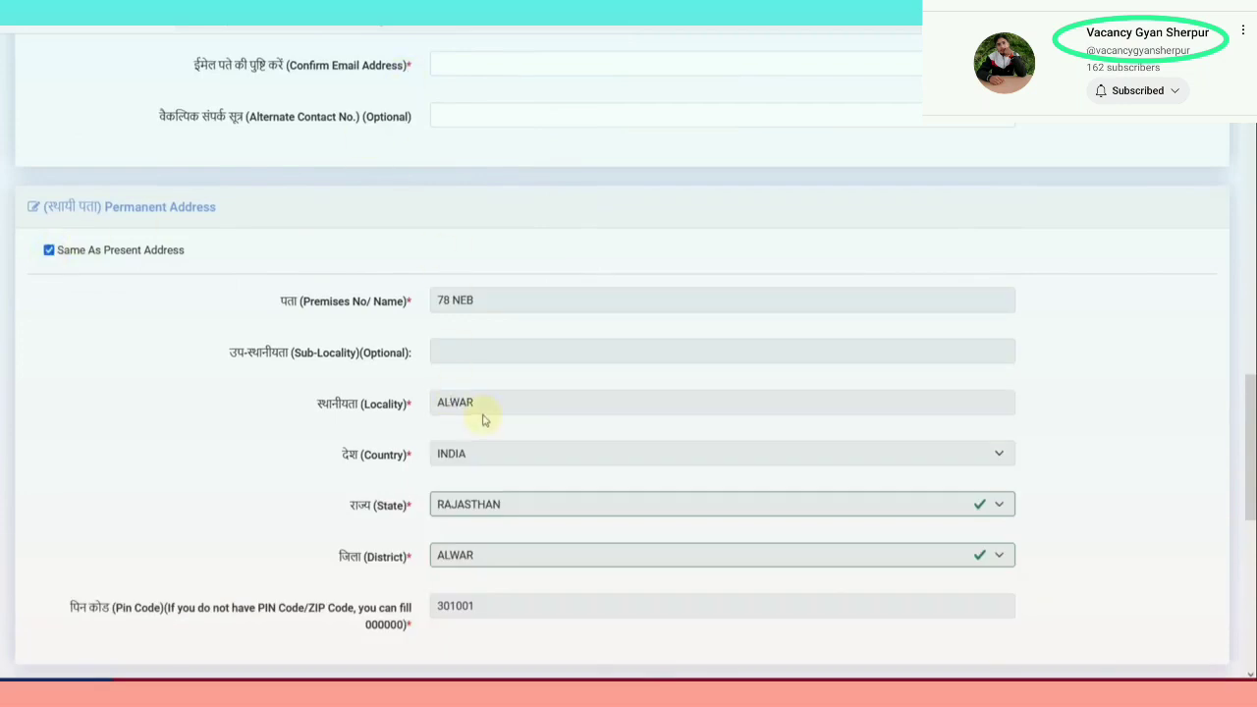
pyautogui.scroll(-2, 482, 414)
pyautogui.scroll(-2, 482, 420)
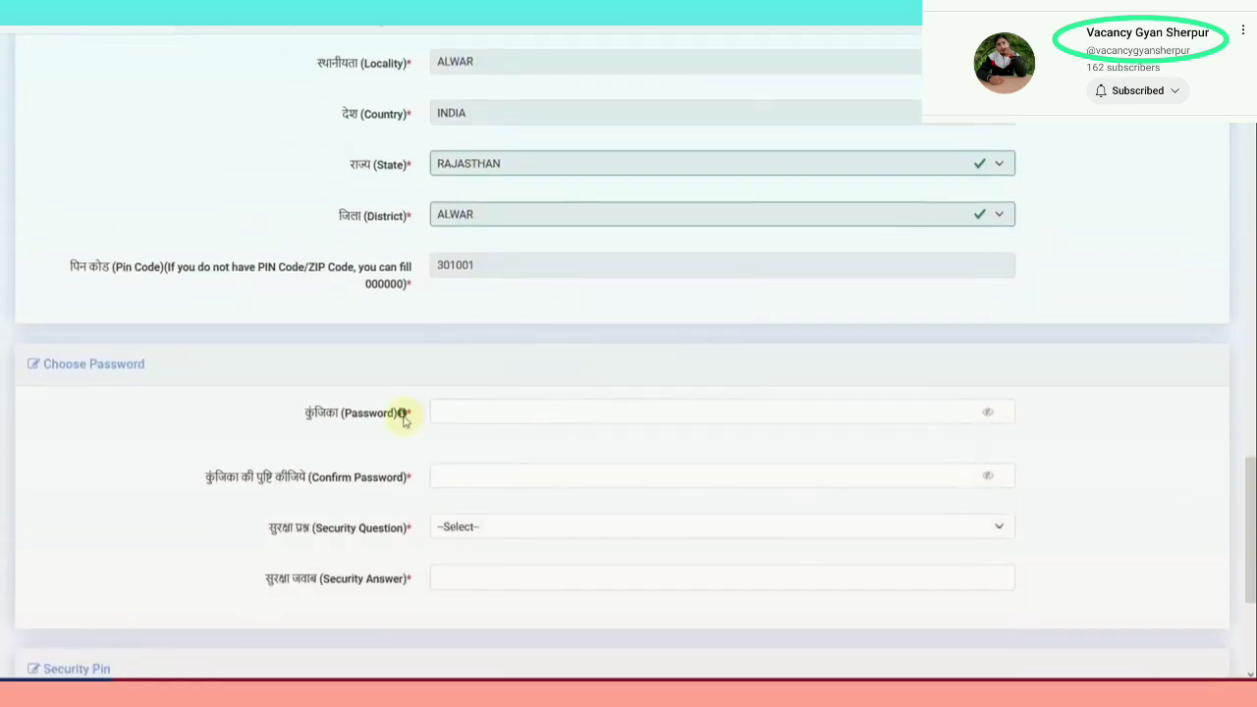
# Enter the candidate's e-mail address in the Email Address field
pyautogui.moveTo(434, 411)
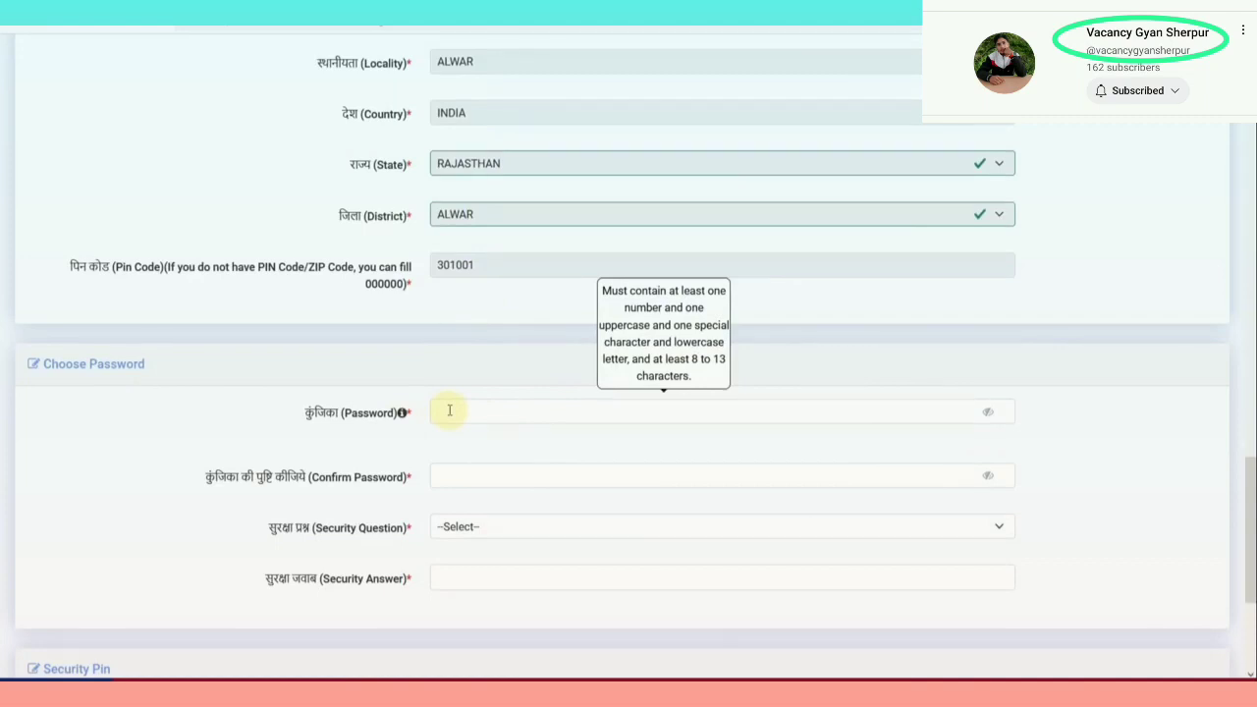
pyautogui.scroll(6, 452, 403)
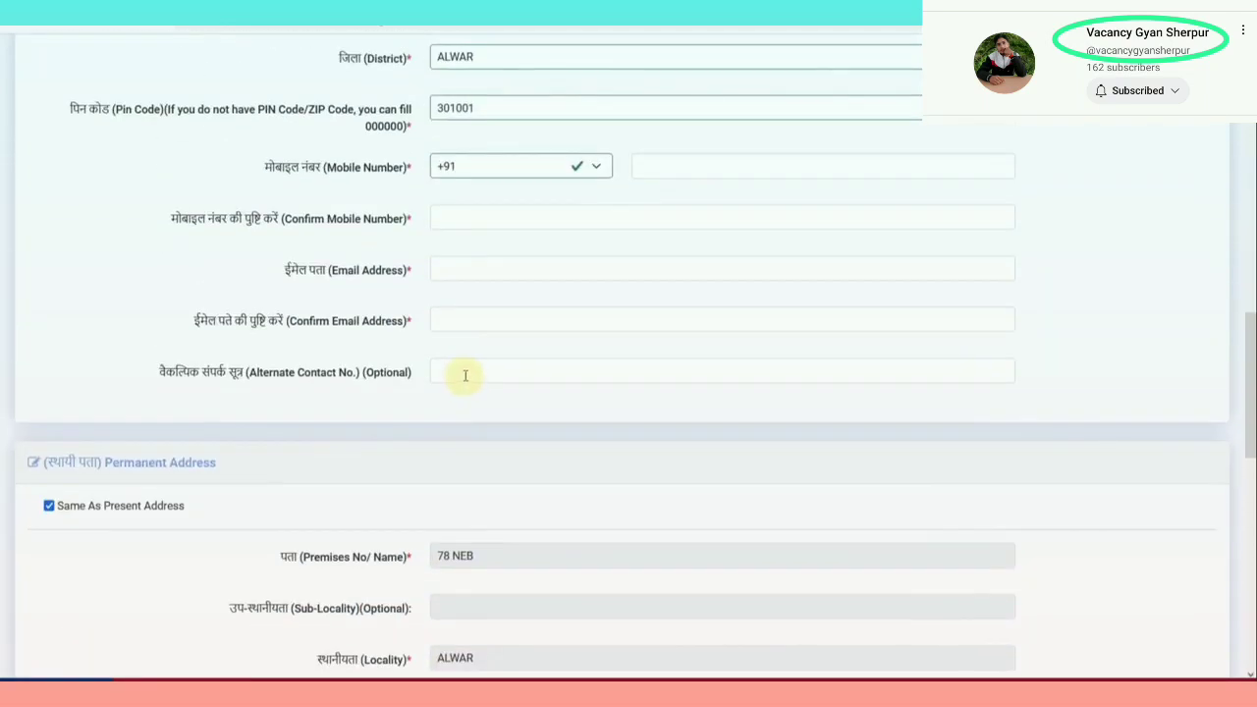
pyautogui.scroll(1, 465, 374)
pyautogui.click(472, 360)
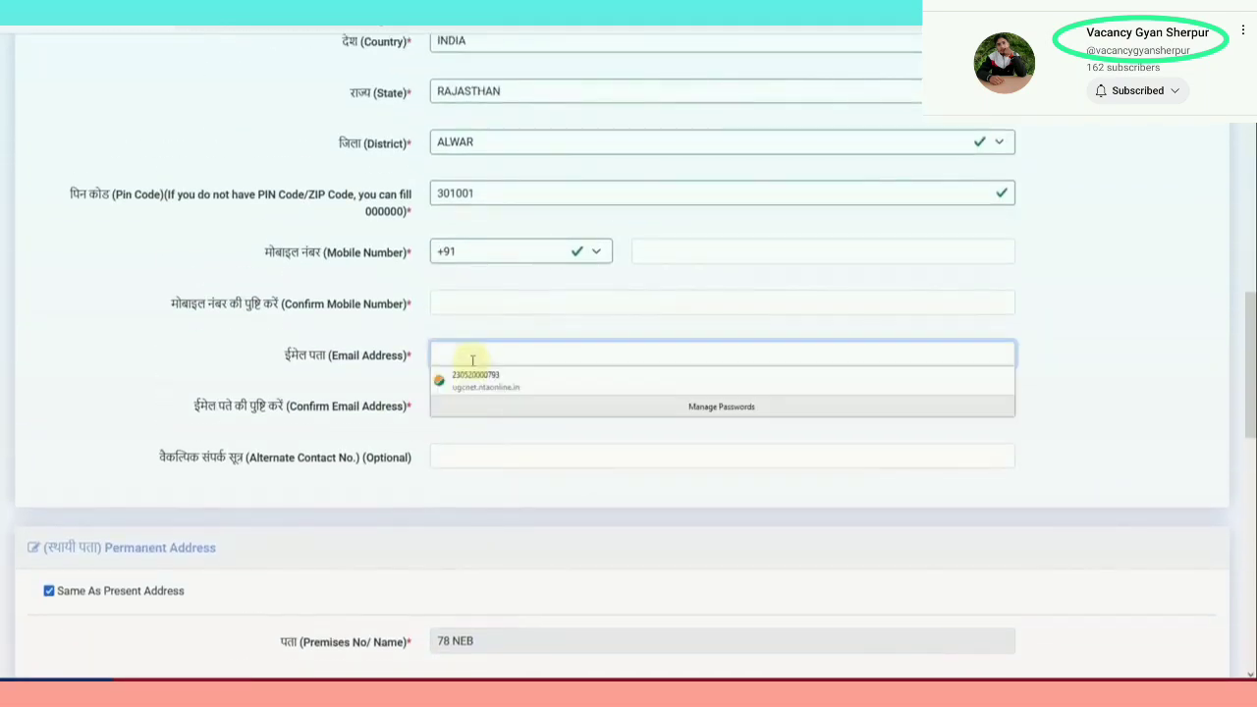
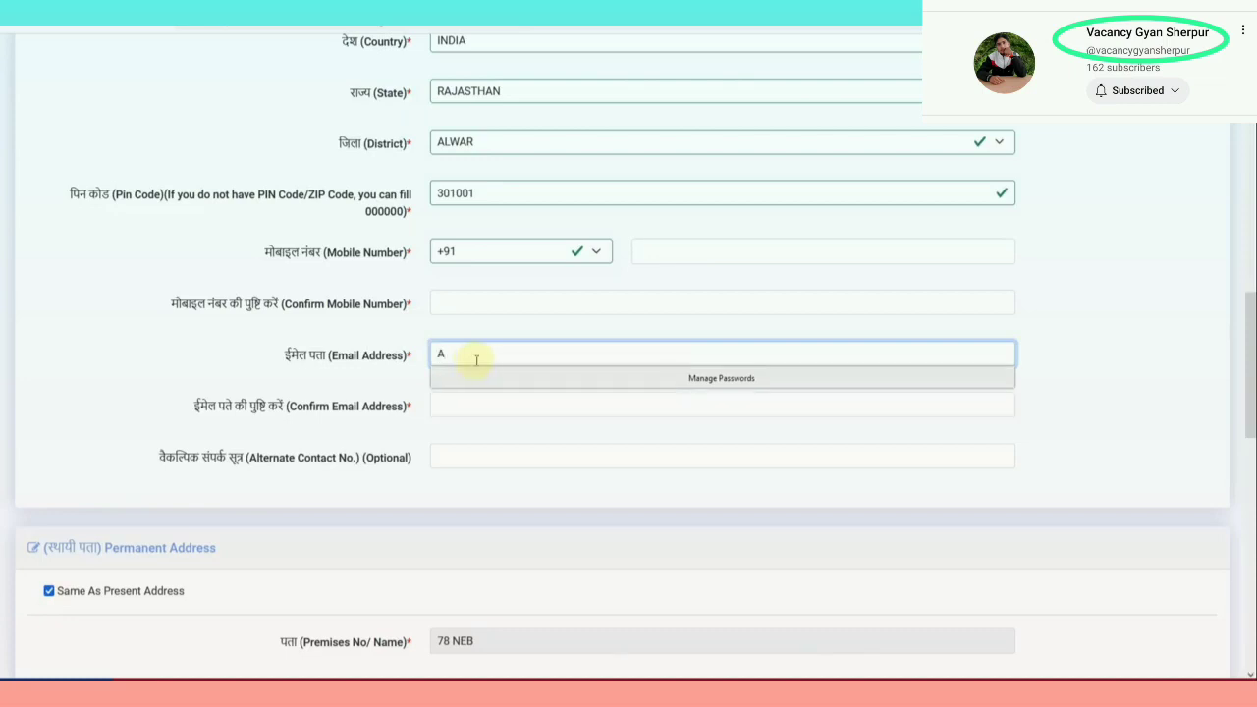
pyautogui.scroll(3, 493, 401)
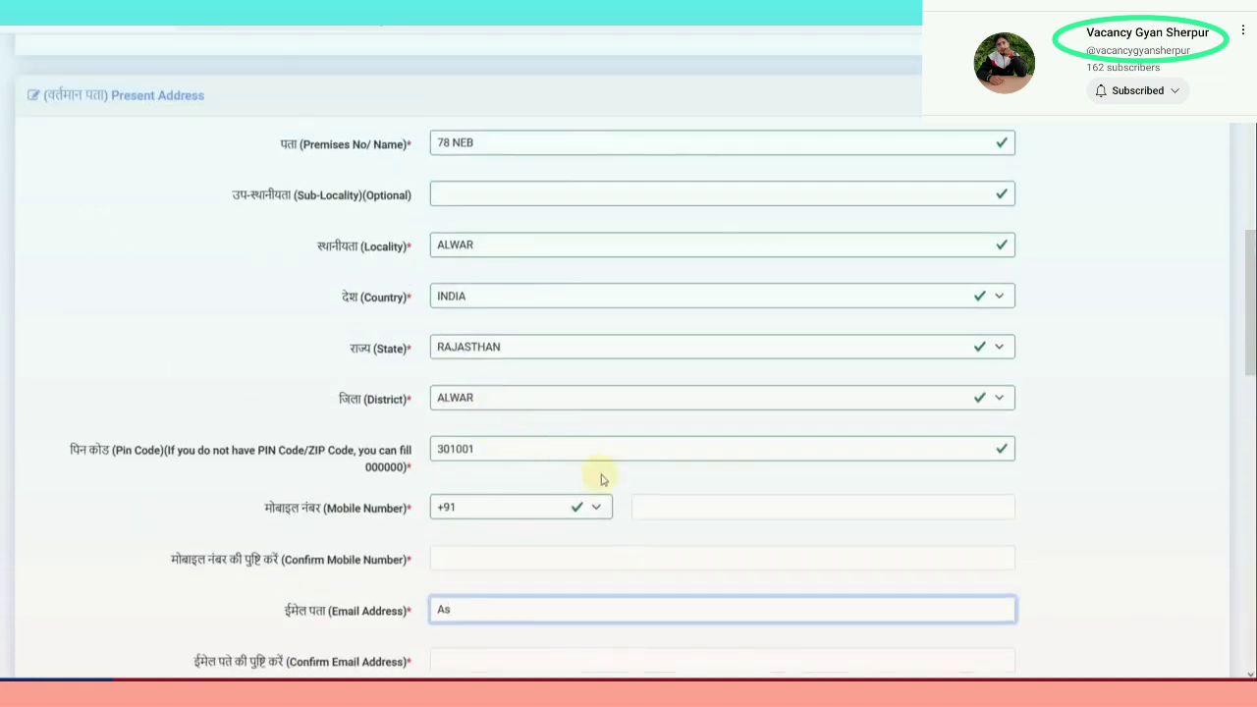
pyautogui.hotkey('ctrl', '+')
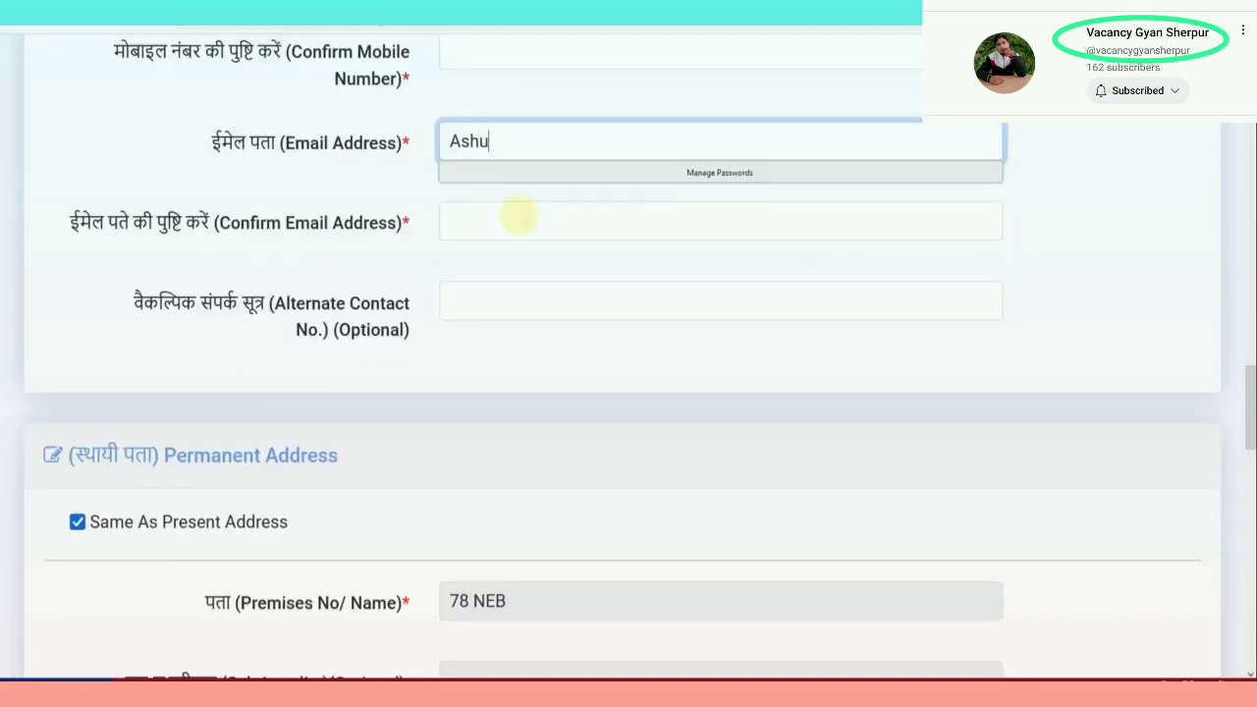
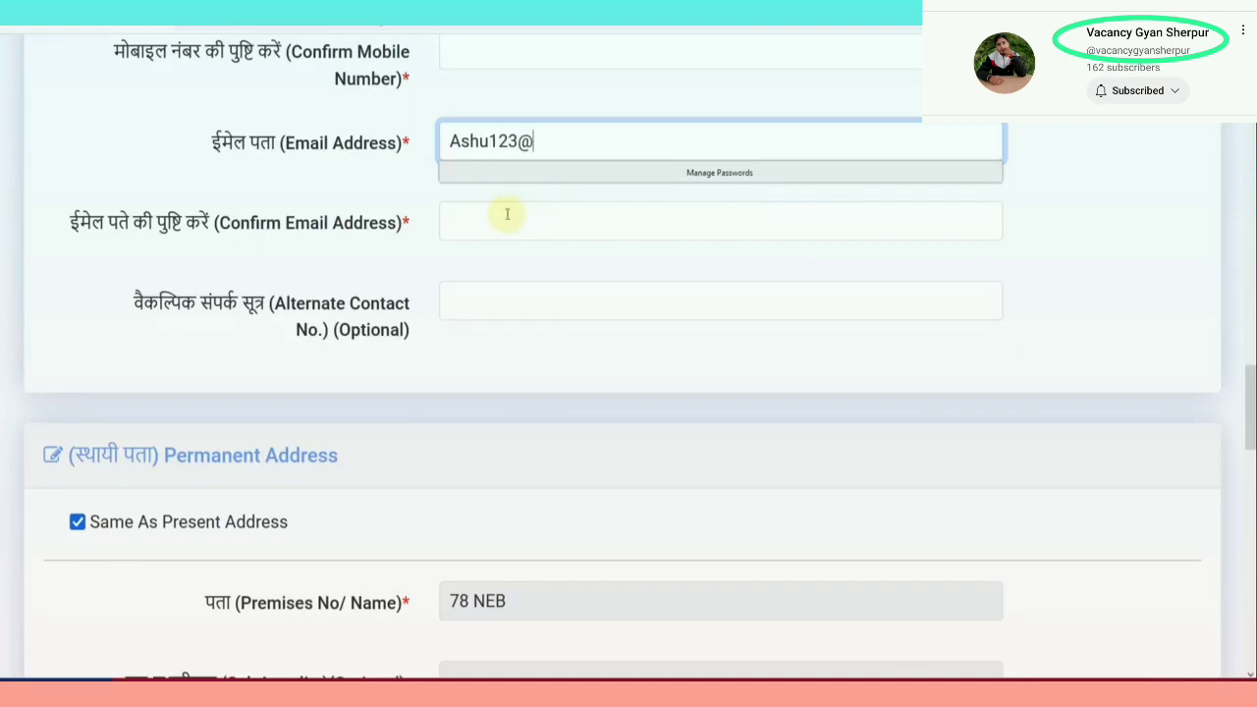
# Choose the security question 'WHAT IS THE NAME OF YOUR FIRST SCHOOL?'
pyautogui.scroll(-10, 525, 189)
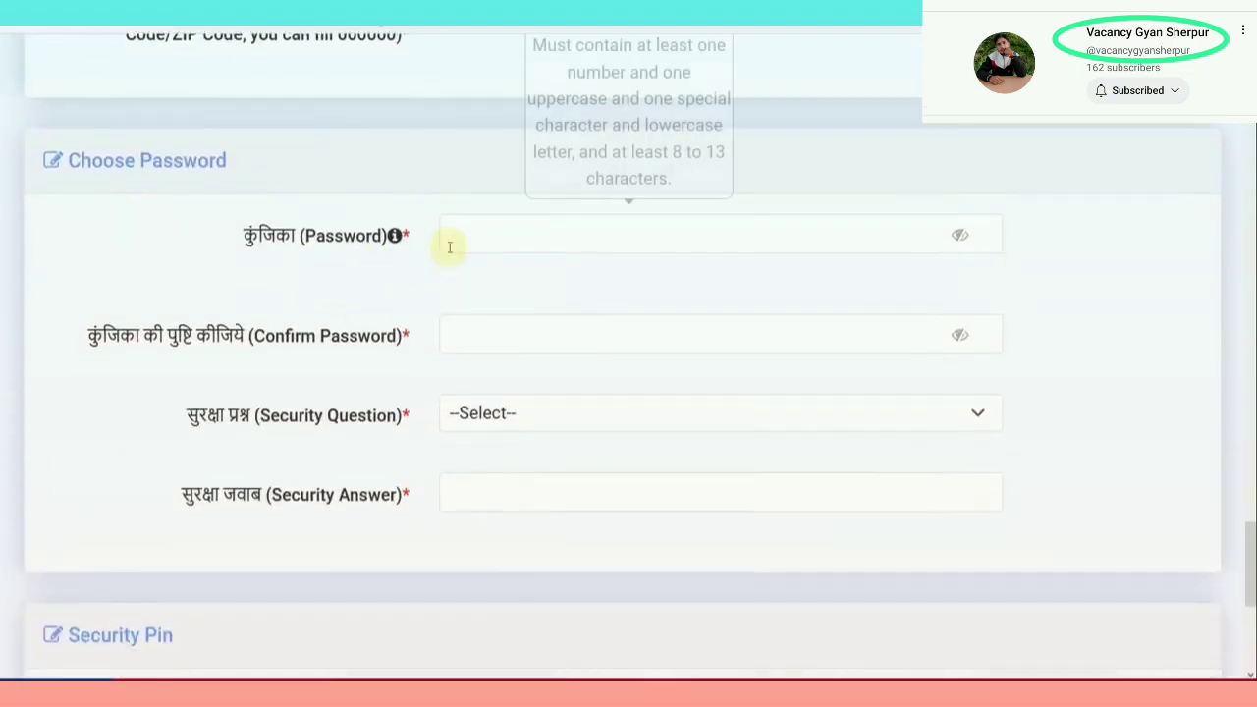
pyautogui.click(501, 416)
pyautogui.click(525, 483)
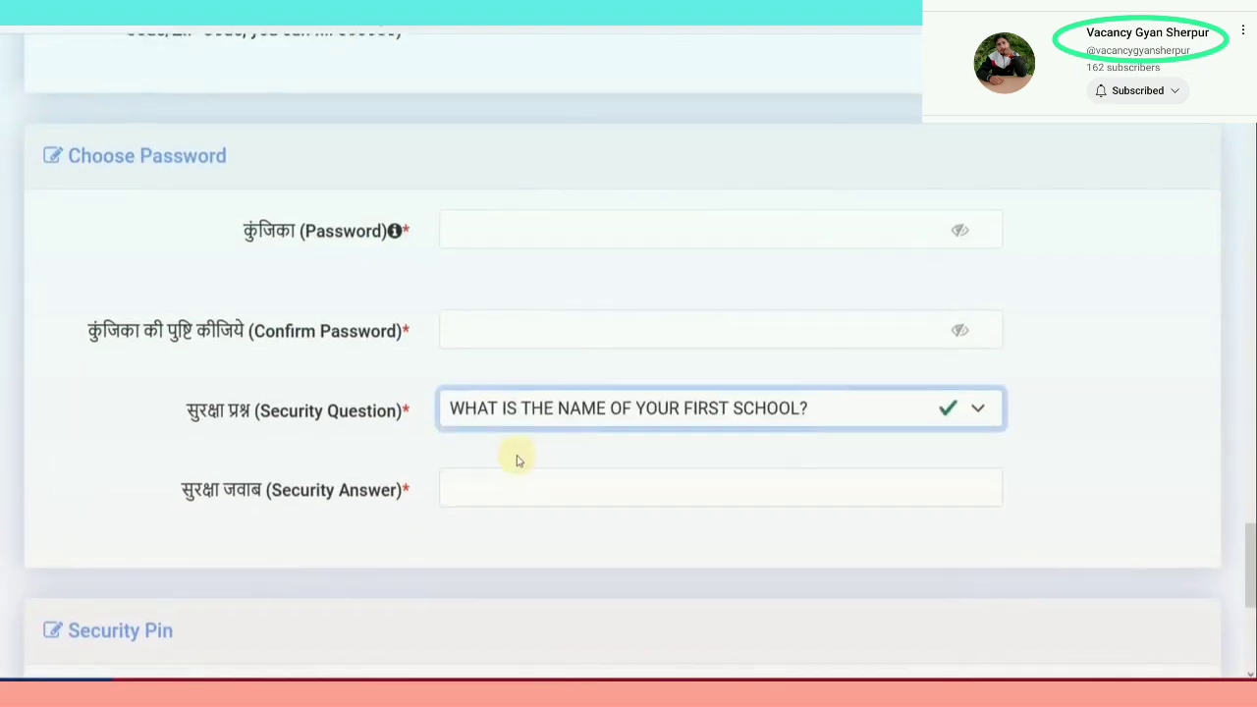
pyautogui.scroll(-3, 481, 413)
pyautogui.scroll(-1, 515, 361)
pyautogui.scroll(-3, 514, 363)
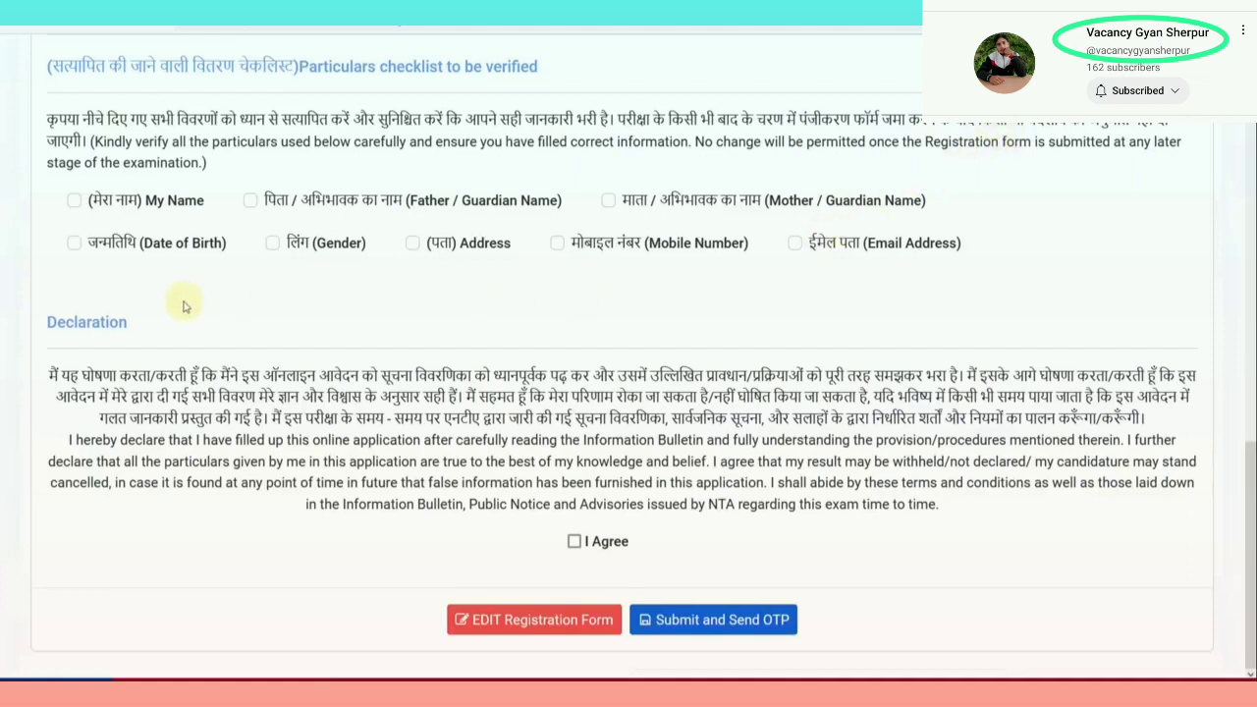
# Confirm all eight particulars, tick 'I Agree', and choose 'Submit and Send OTP'
pyautogui.click(74, 201)
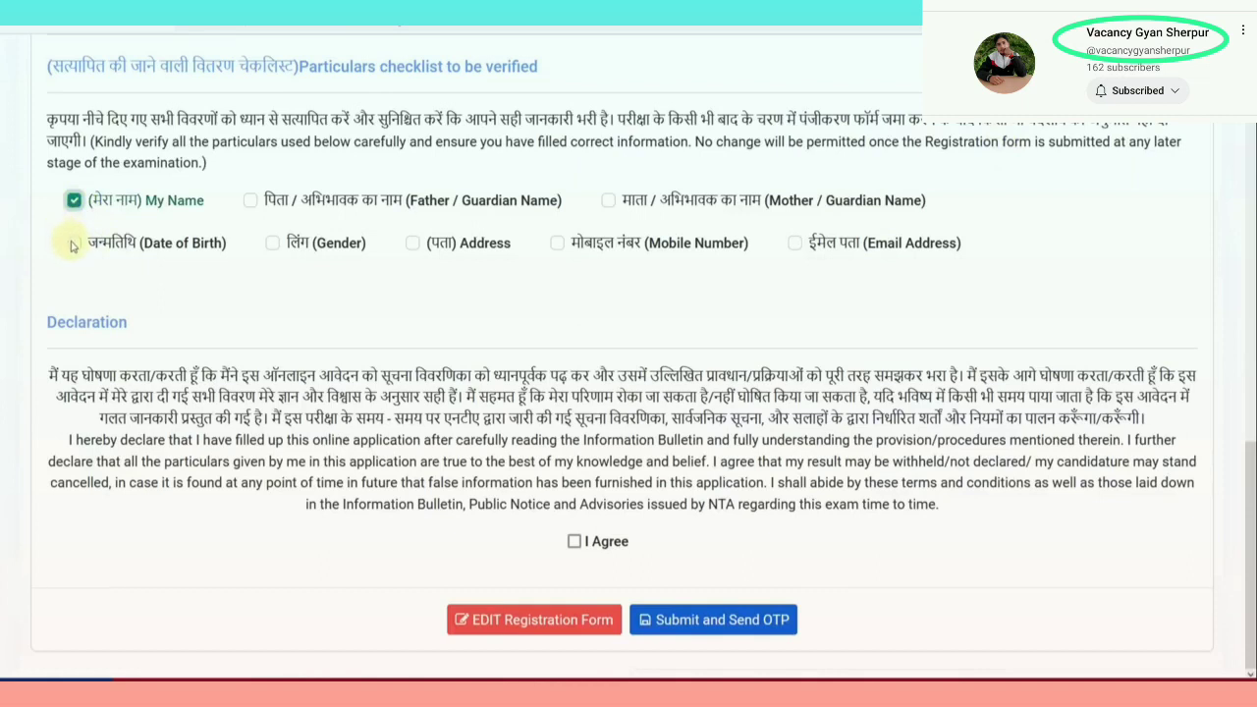
pyautogui.click(73, 243)
pyautogui.click(250, 200)
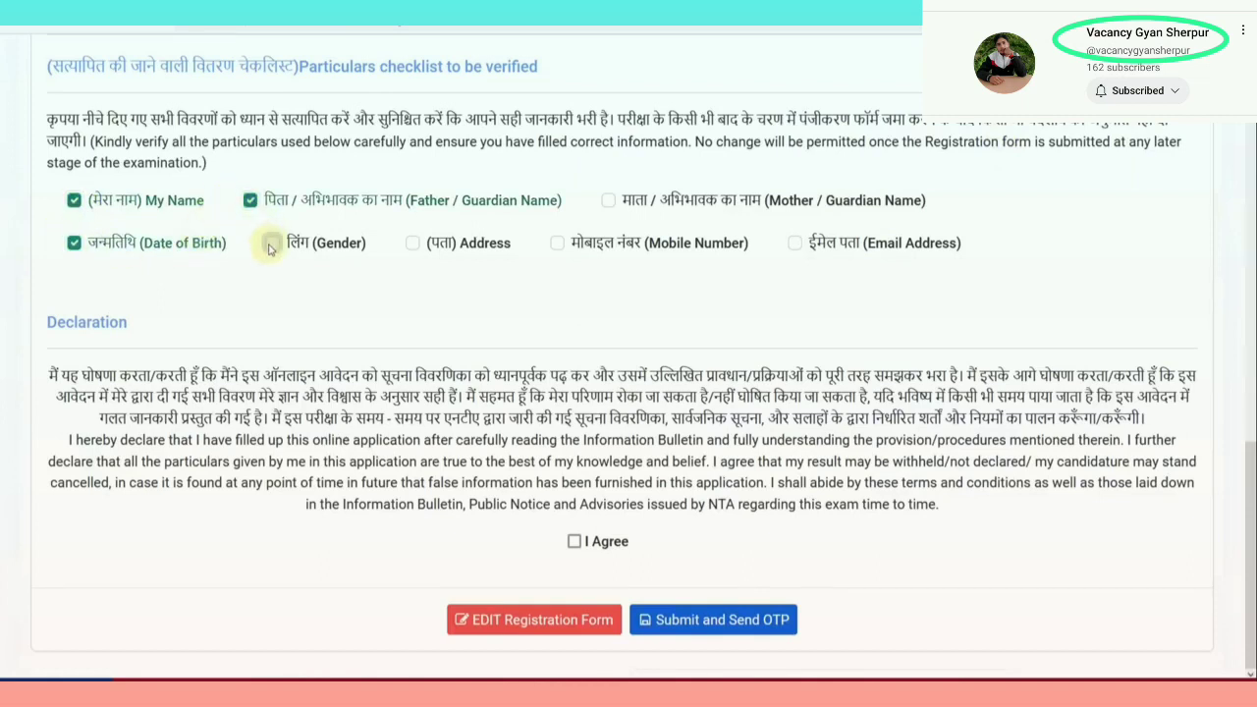
pyautogui.click(272, 242)
pyautogui.click(412, 242)
pyautogui.click(556, 242)
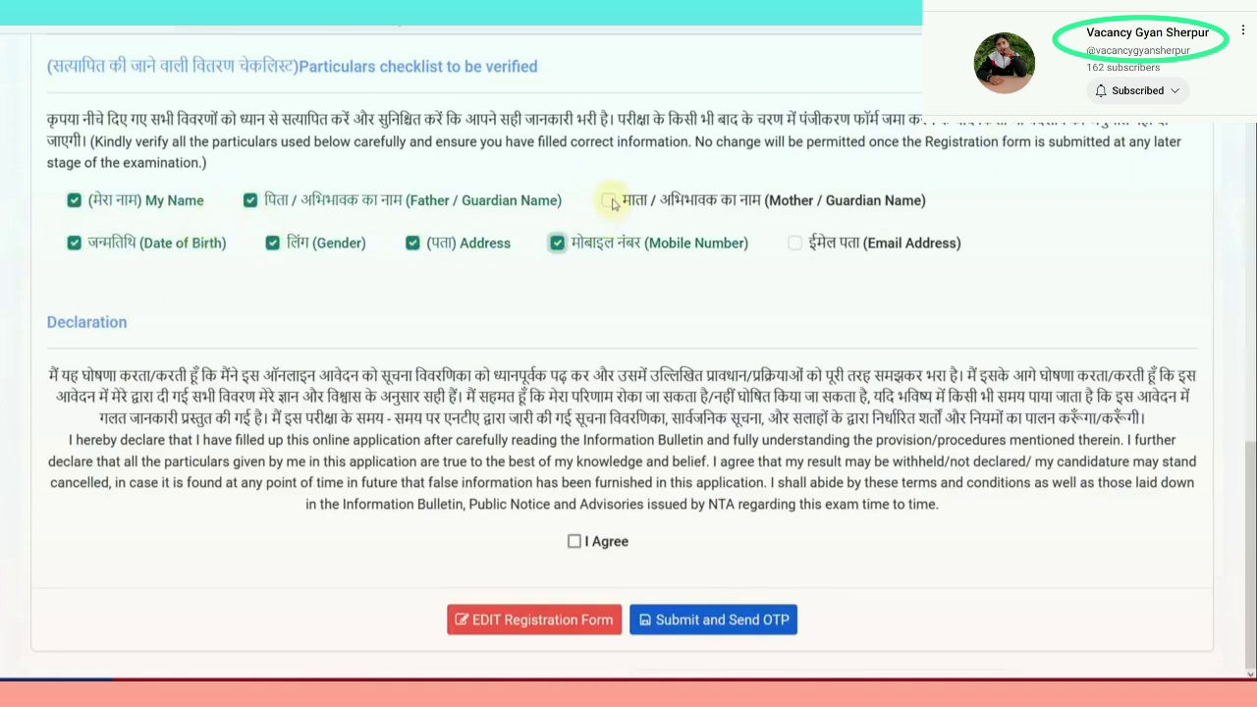
pyautogui.click(608, 200)
pyautogui.click(794, 244)
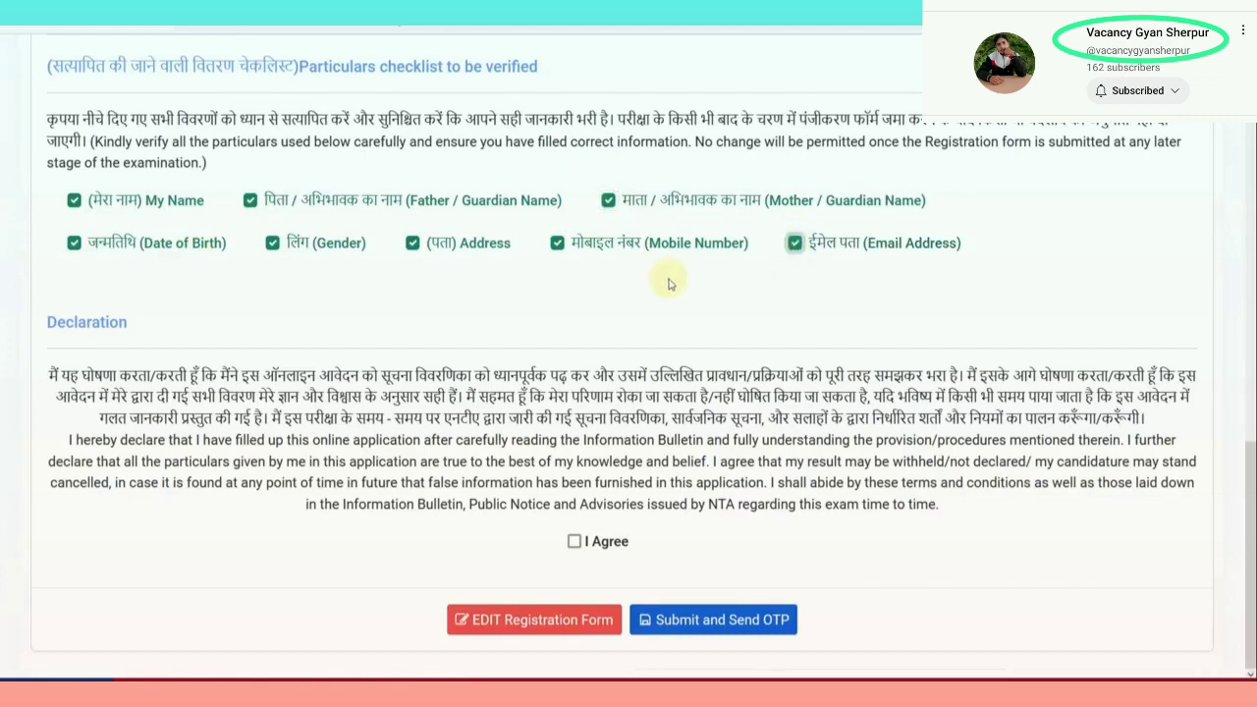
pyautogui.click(574, 541)
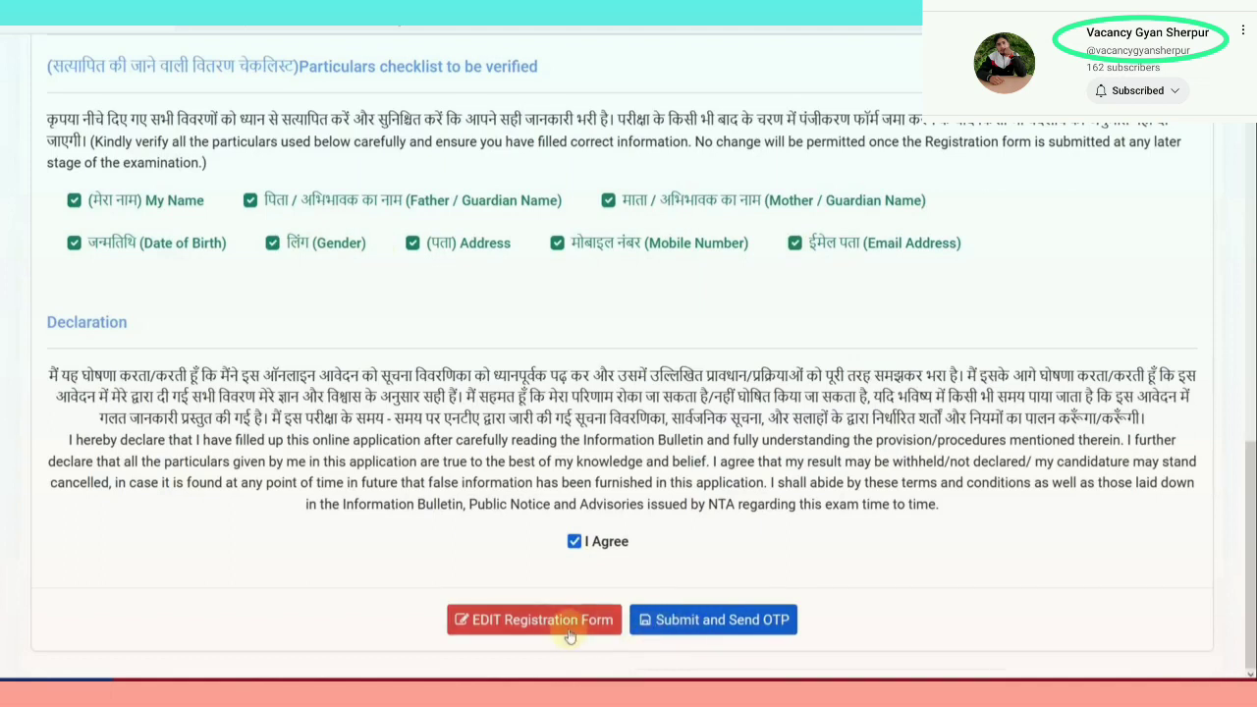
pyautogui.click(703, 619)
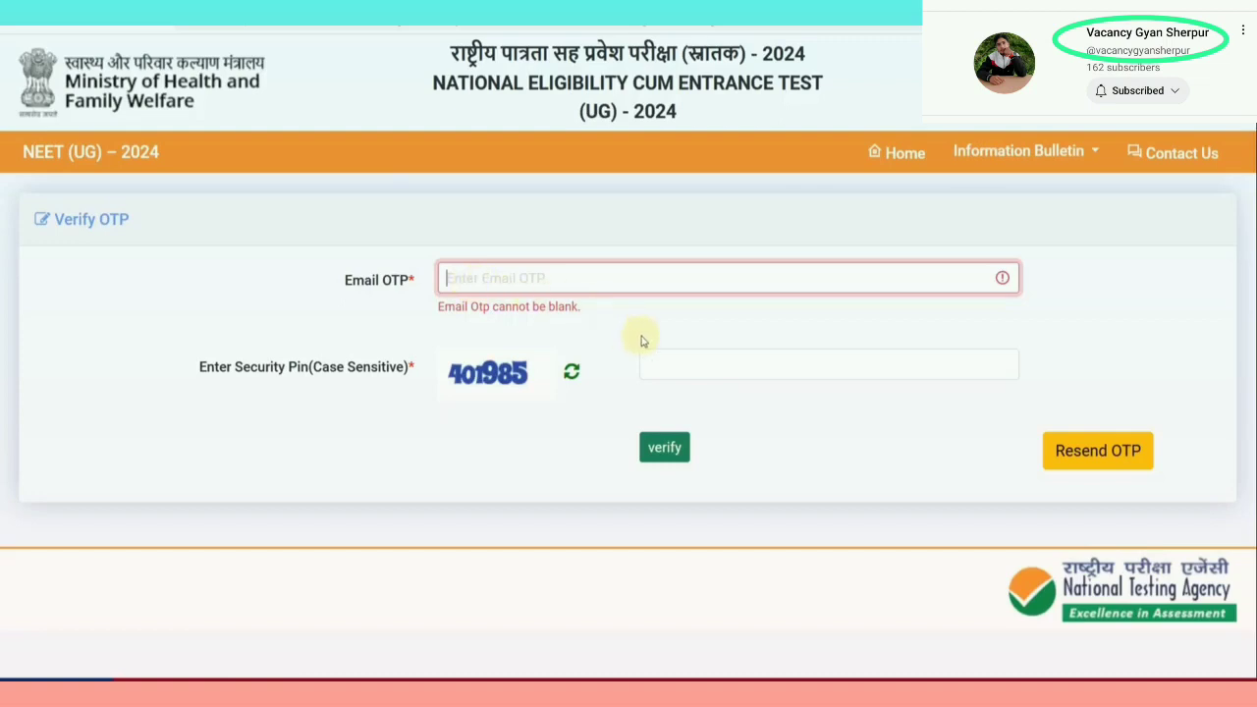
# Verify the e-mail OTP and acknowledge the account-verified message
pyautogui.click(667, 454)
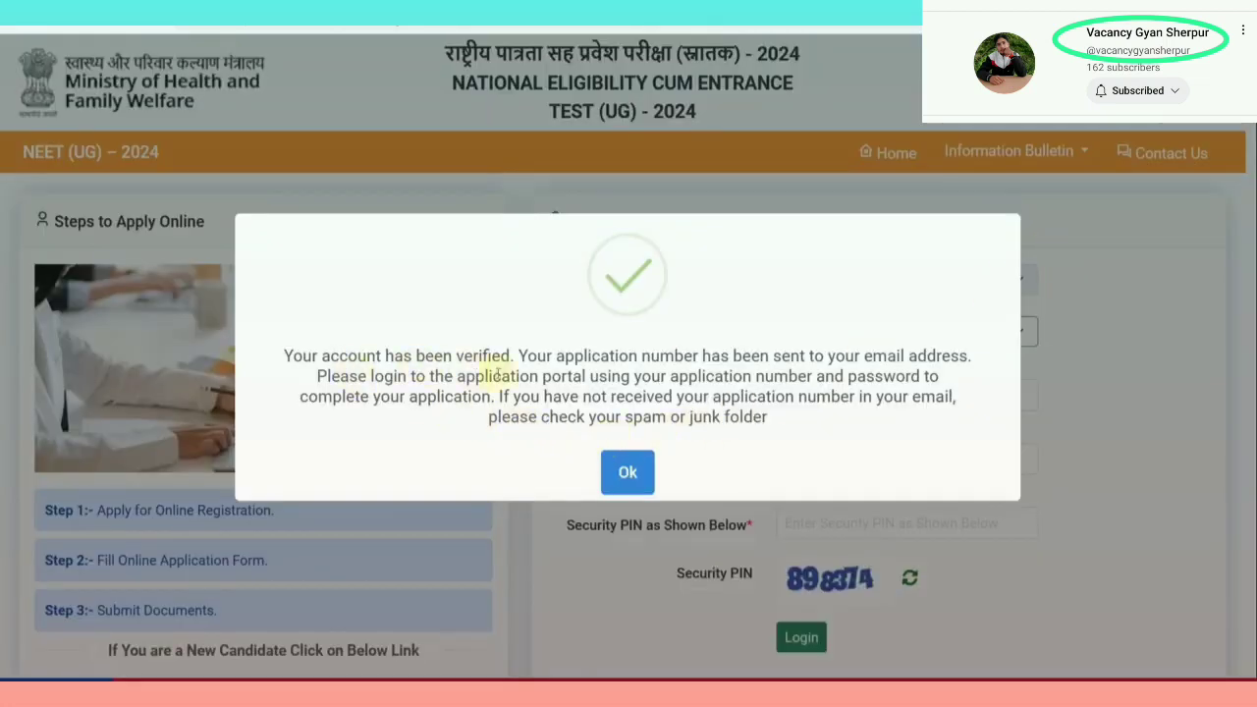
pyautogui.click(639, 476)
# Log in as a registered candidate and check the Registration Status dashboard
pyautogui.scroll(-2, 870, 463)
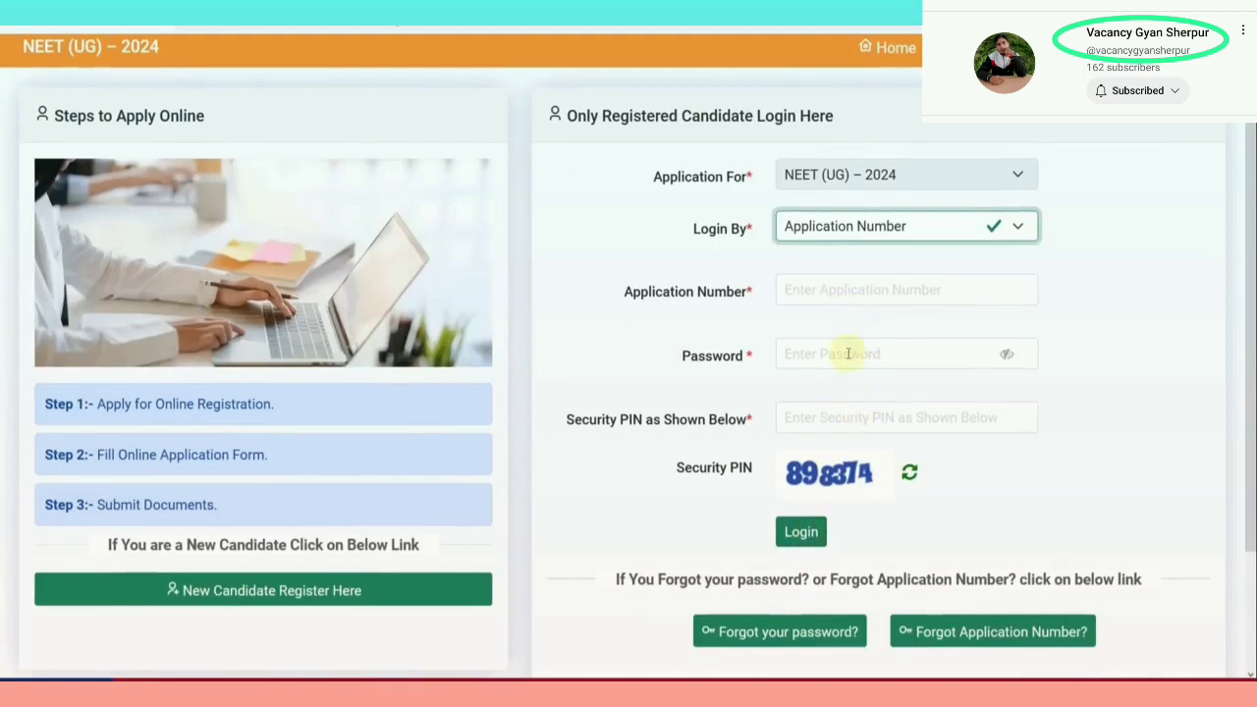
pyautogui.click(830, 532)
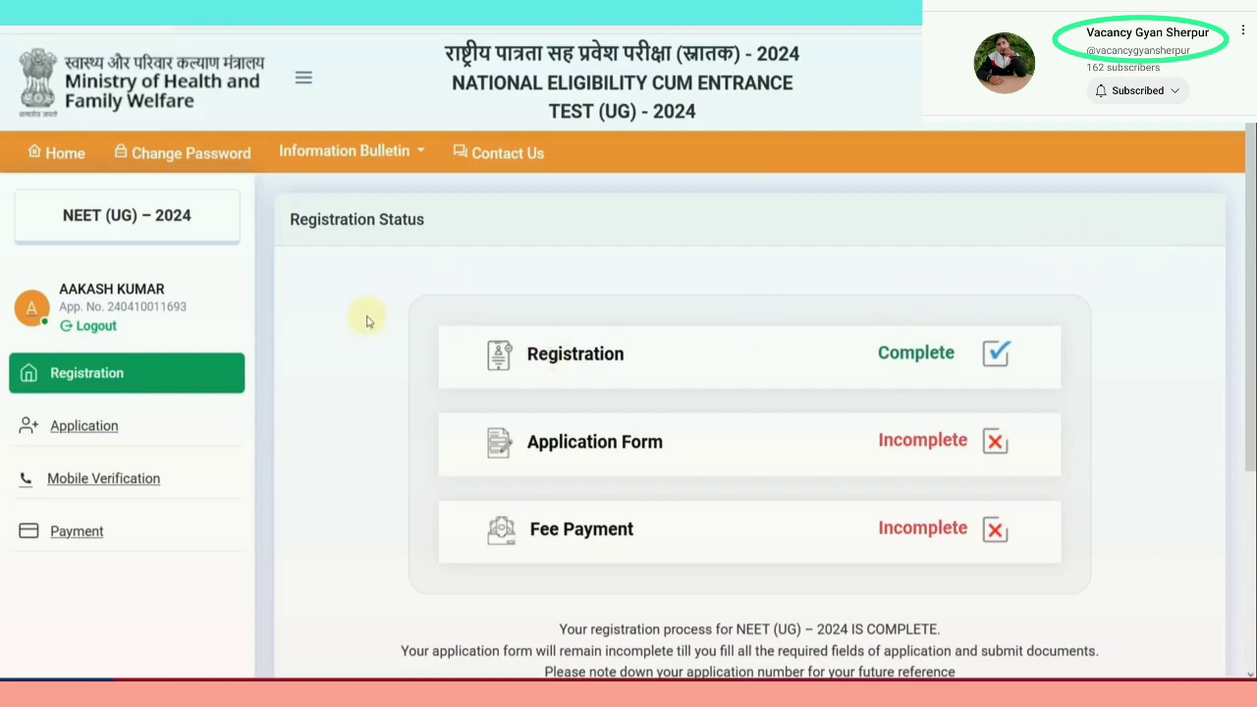
pyautogui.scroll(-2, 365, 319)
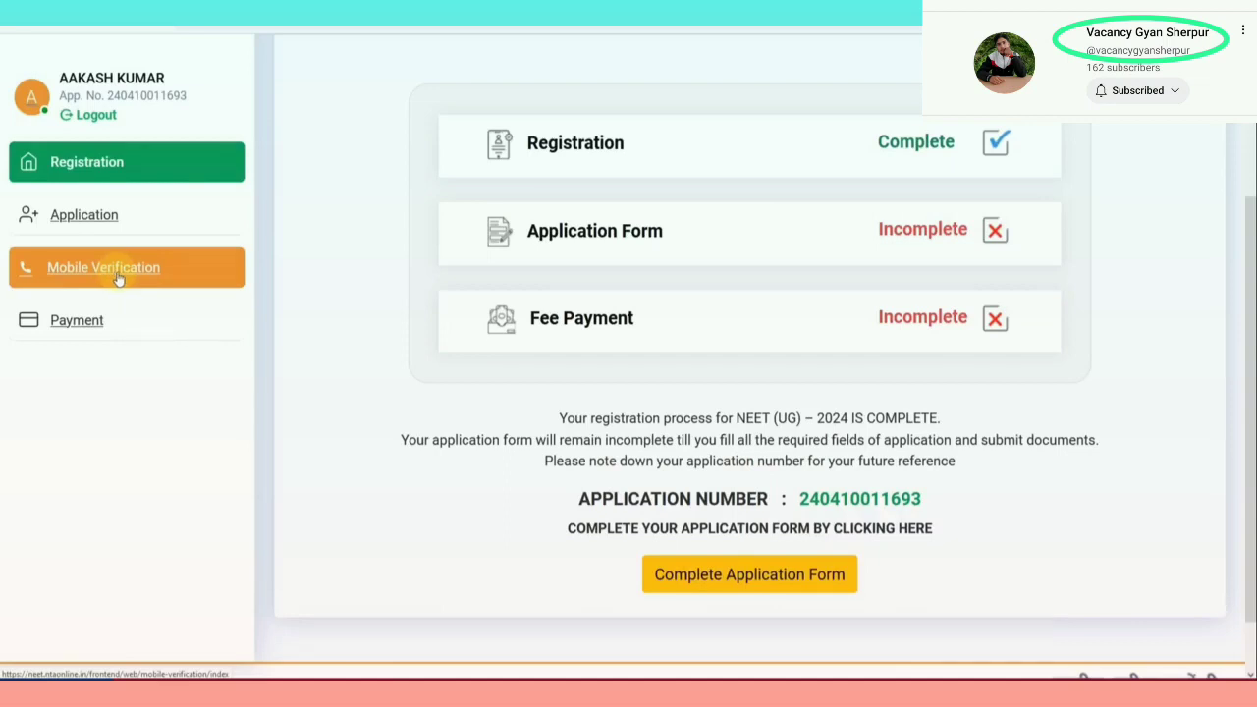
# Open the incomplete application form to its Contact Details page
pyautogui.click(779, 585)
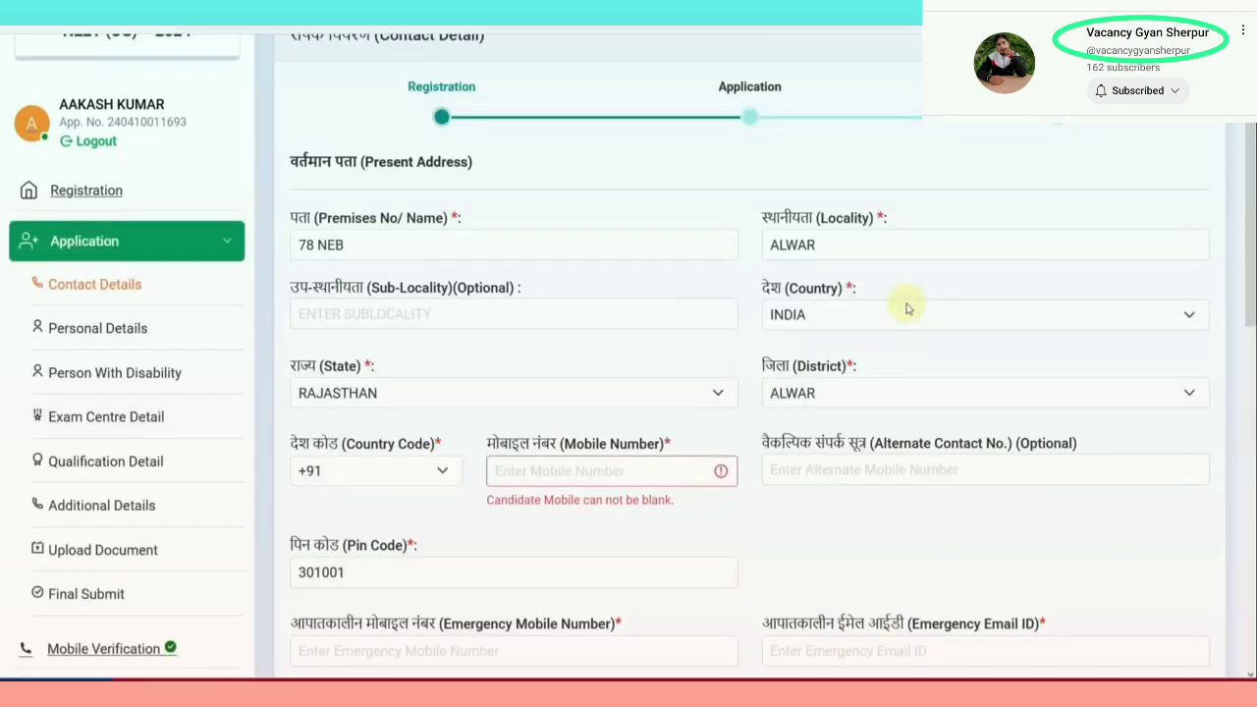
pyautogui.scroll(1, 1253, 189)
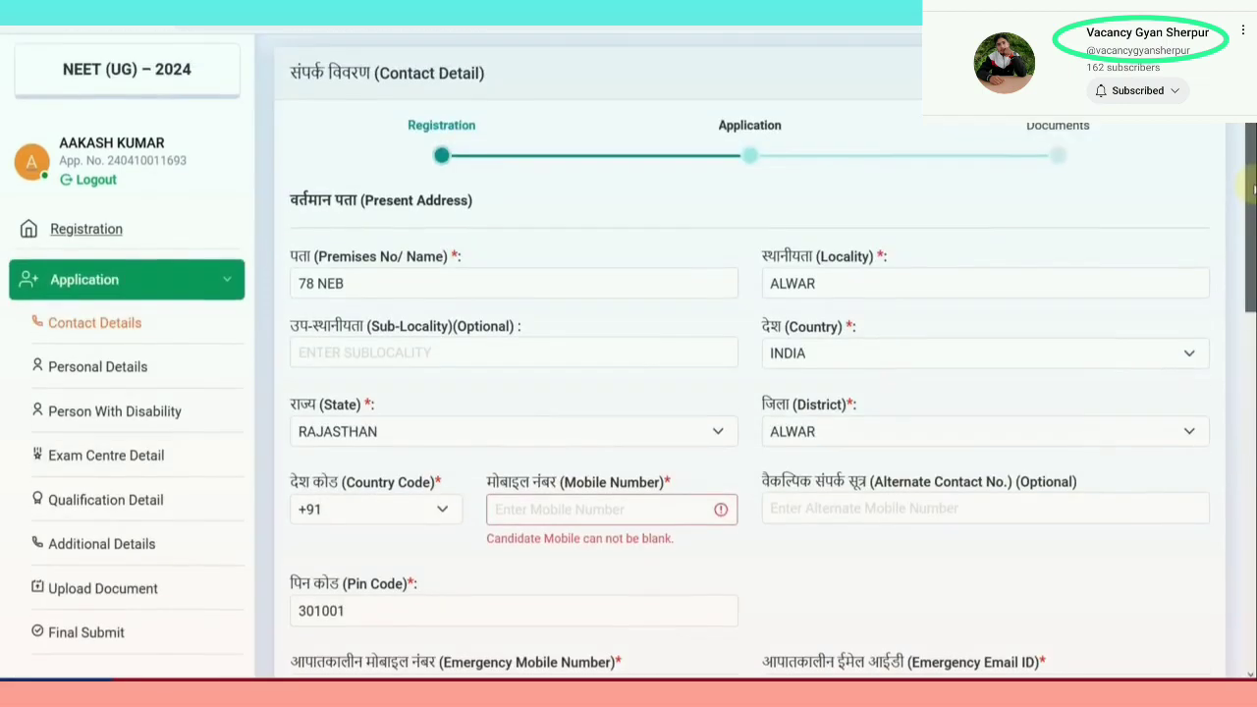
pyautogui.scroll(-3, 1244, 186)
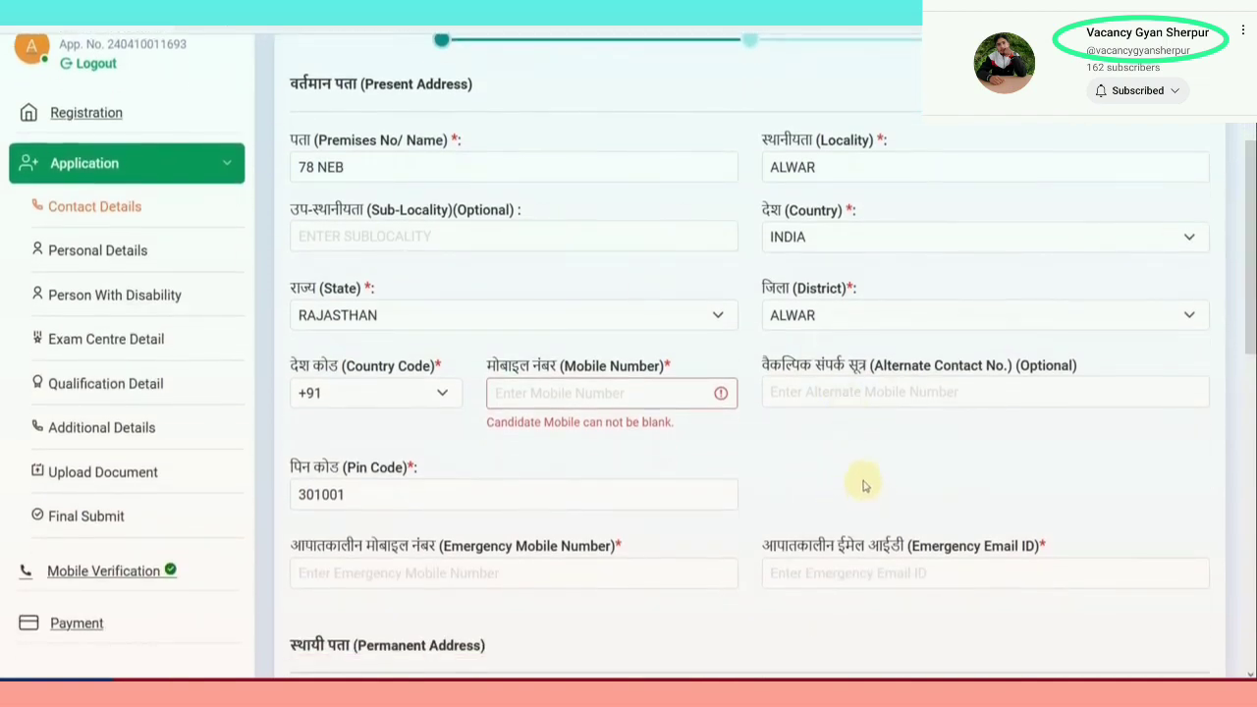
# Go over the emergency mobile and email fields and re-tick the declaration, reaching Personal Details
pyautogui.click(477, 581)
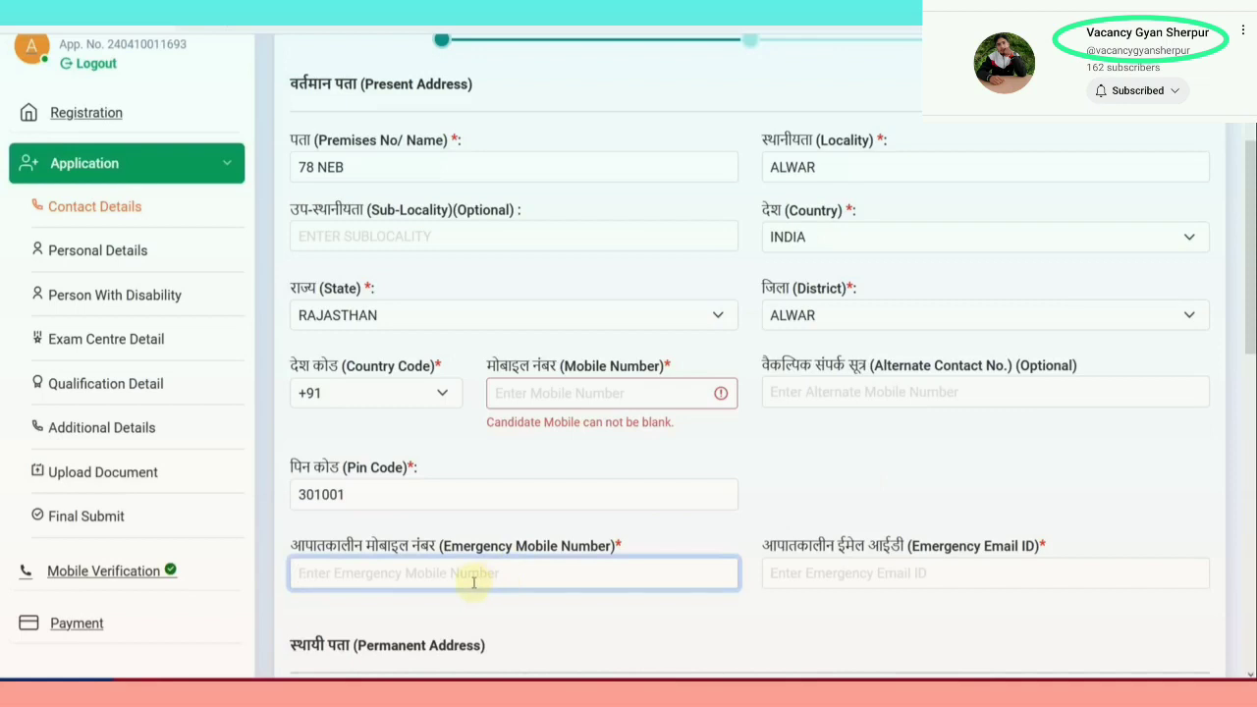
pyautogui.click(850, 581)
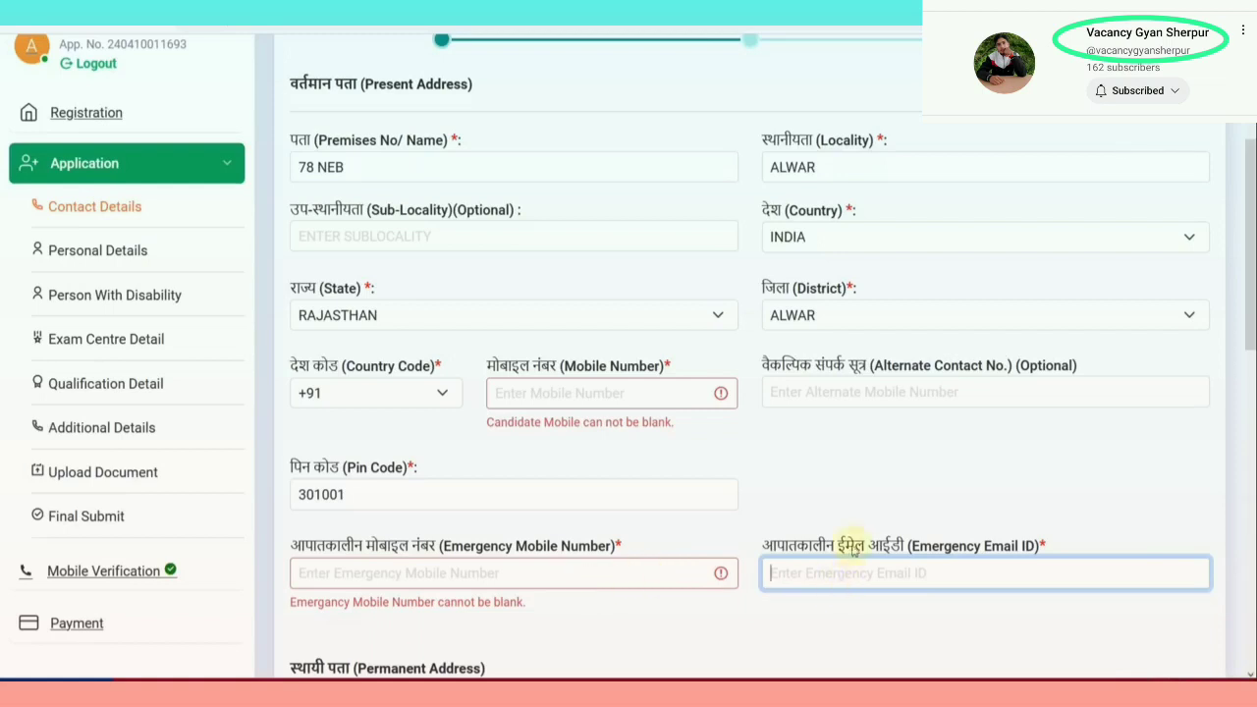
pyautogui.click(877, 494)
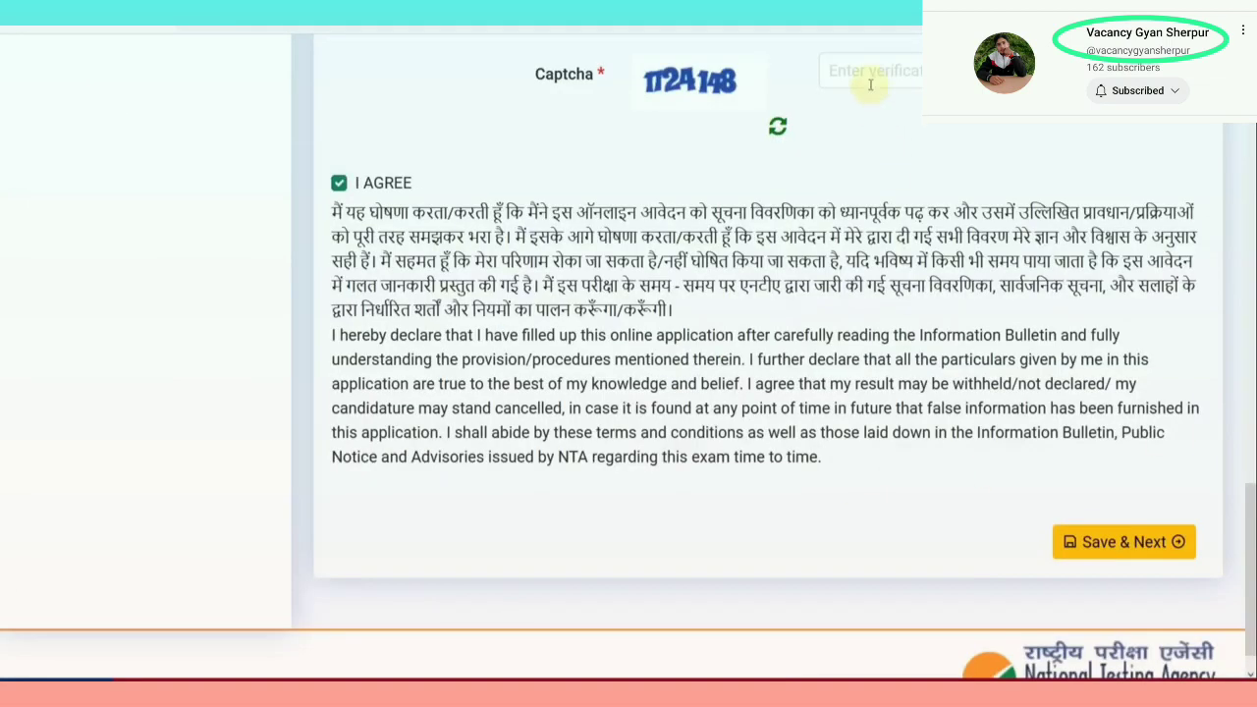
pyautogui.click(338, 184)
pyautogui.click(338, 183)
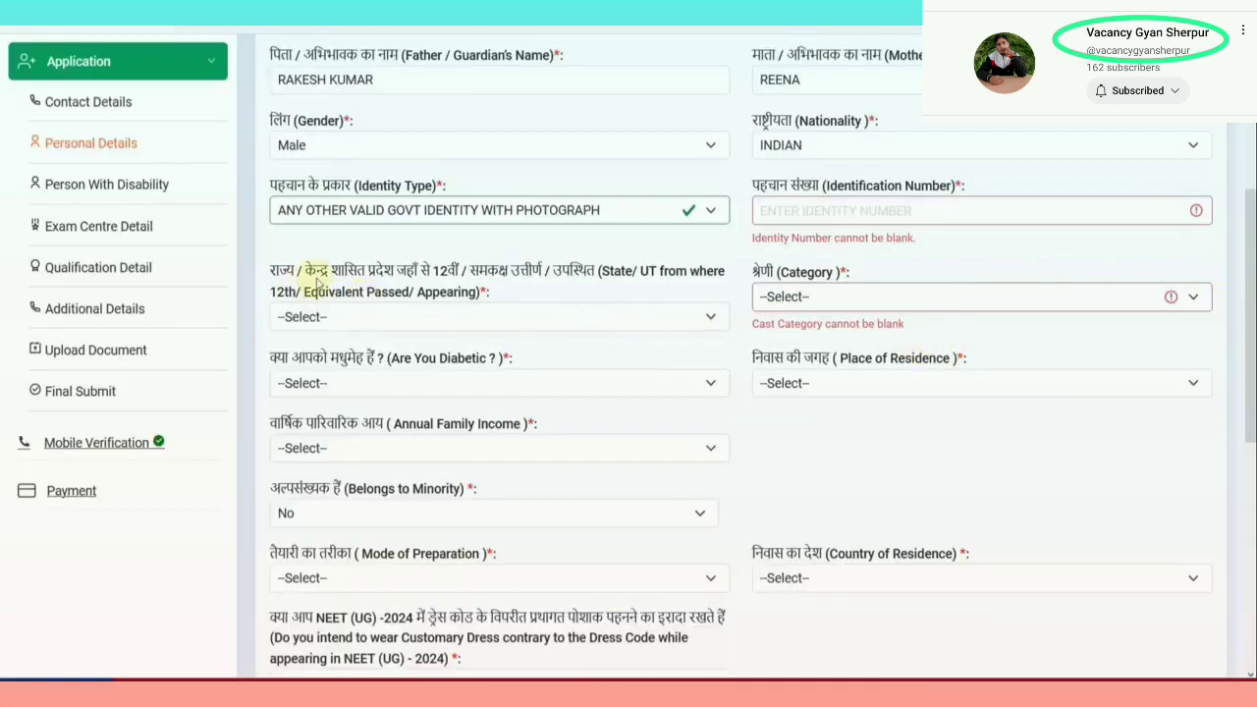
# Set the 12th passing state to RAJASTHAN, category to SC and diabetic to No
pyautogui.click(447, 318)
pyautogui.scroll(-5, 458, 399)
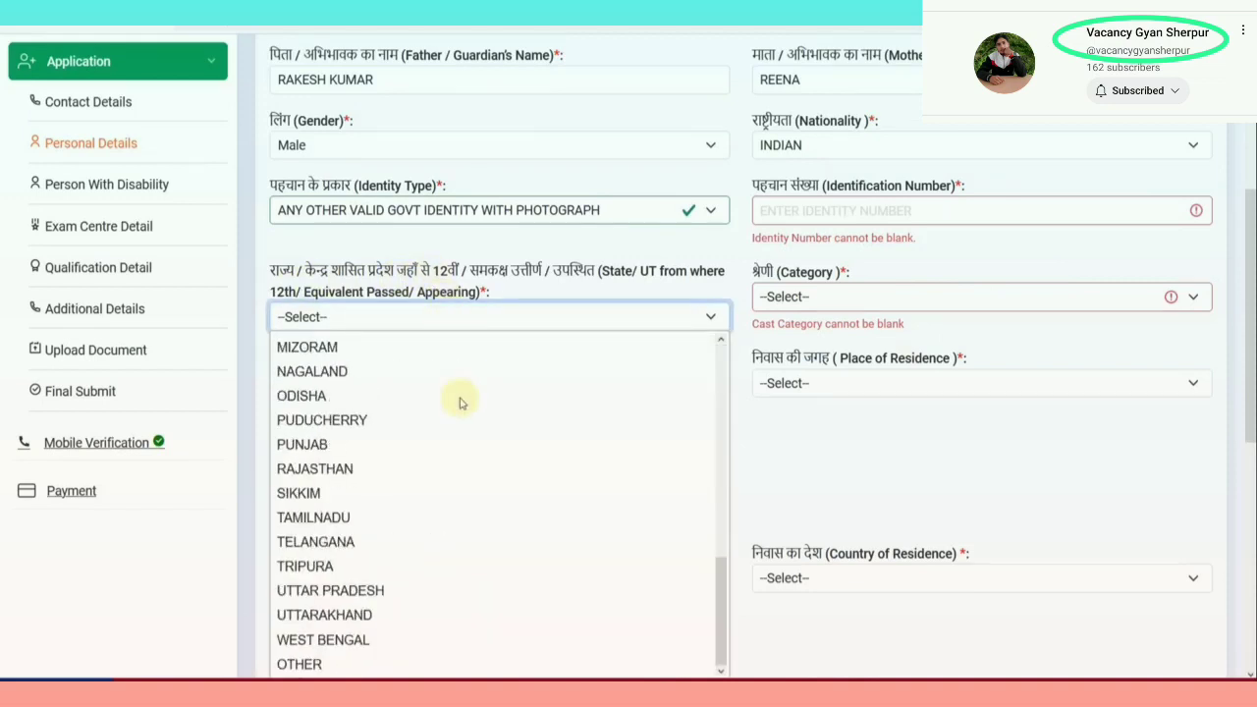
pyautogui.click(328, 477)
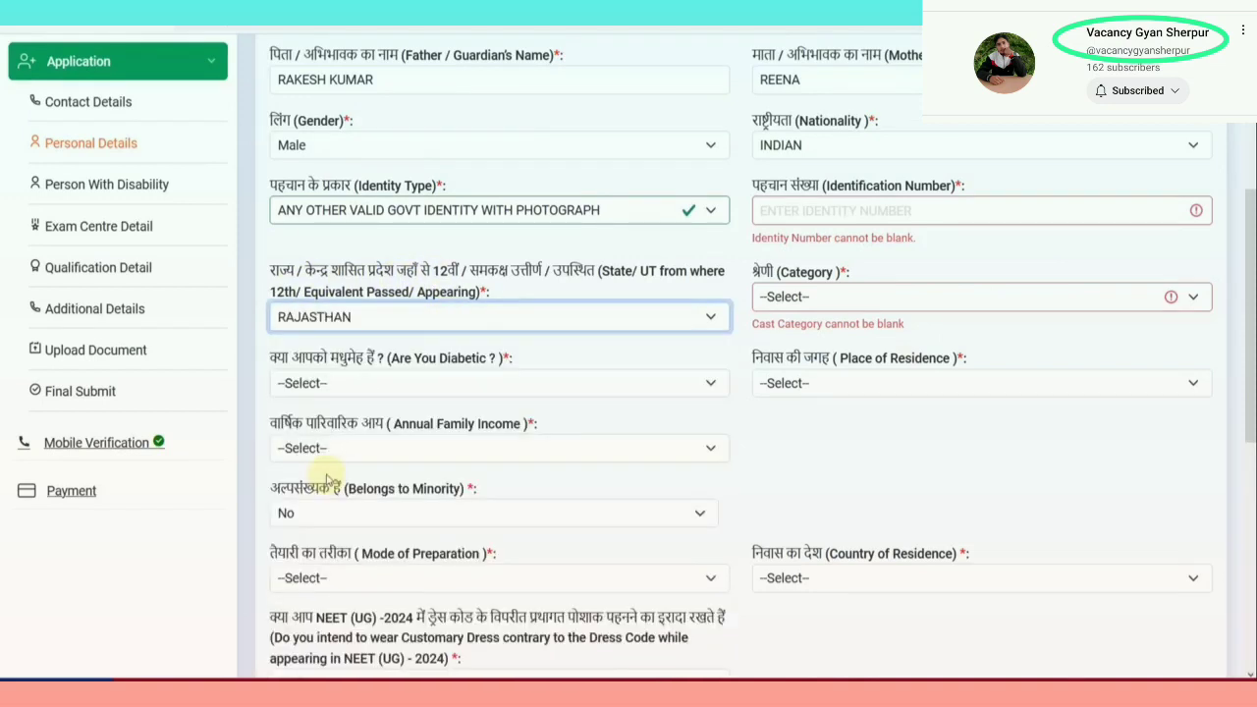
pyautogui.click(771, 299)
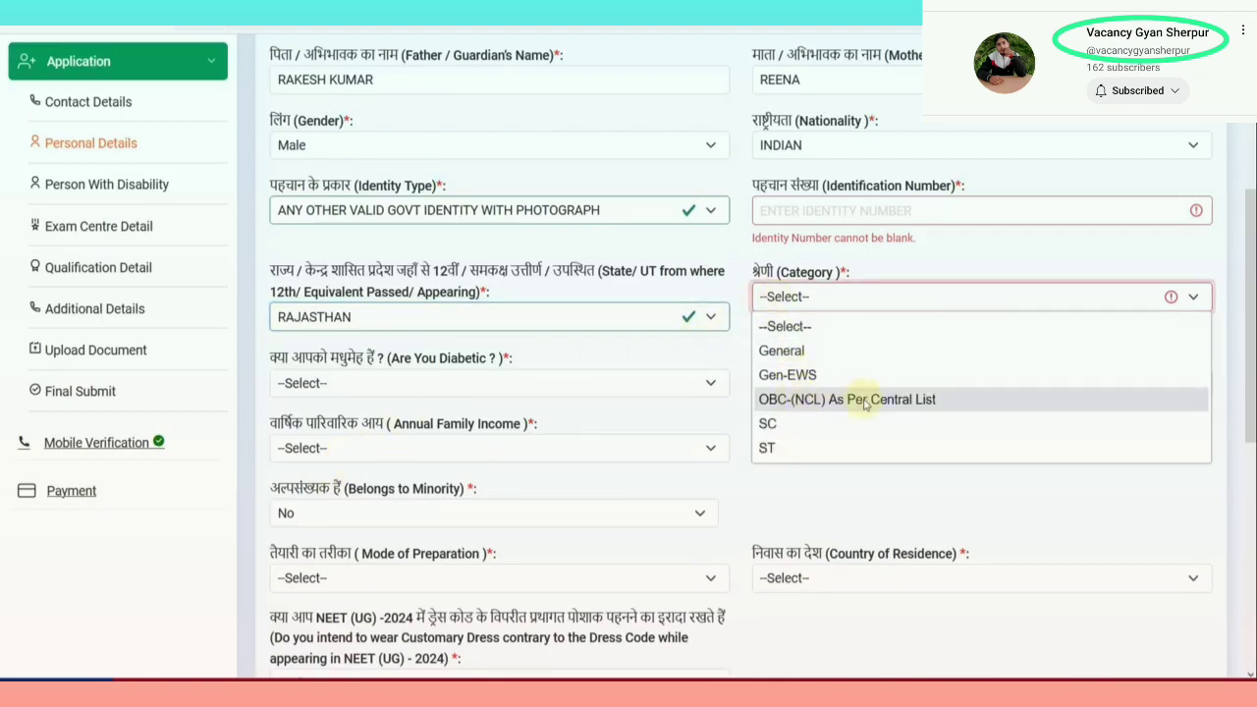
pyautogui.click(831, 423)
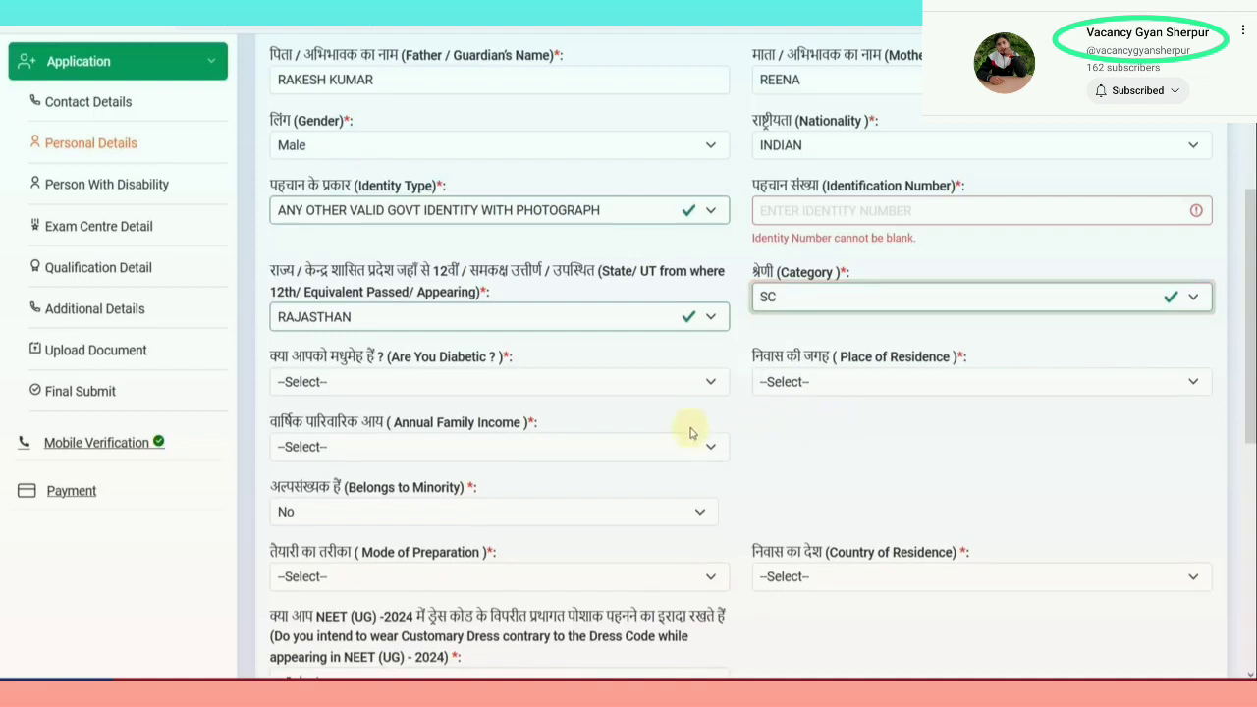
pyautogui.click(461, 384)
pyautogui.click(374, 456)
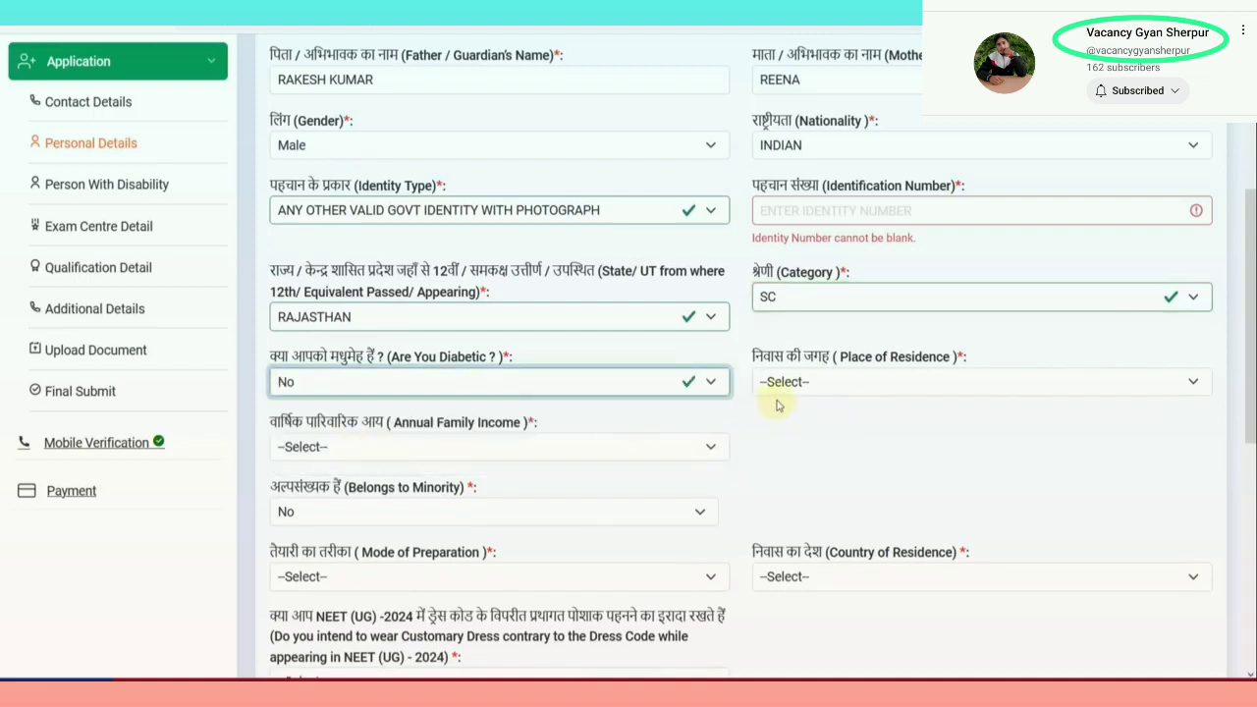
pyautogui.scroll(-1, 778, 405)
pyautogui.click(786, 281)
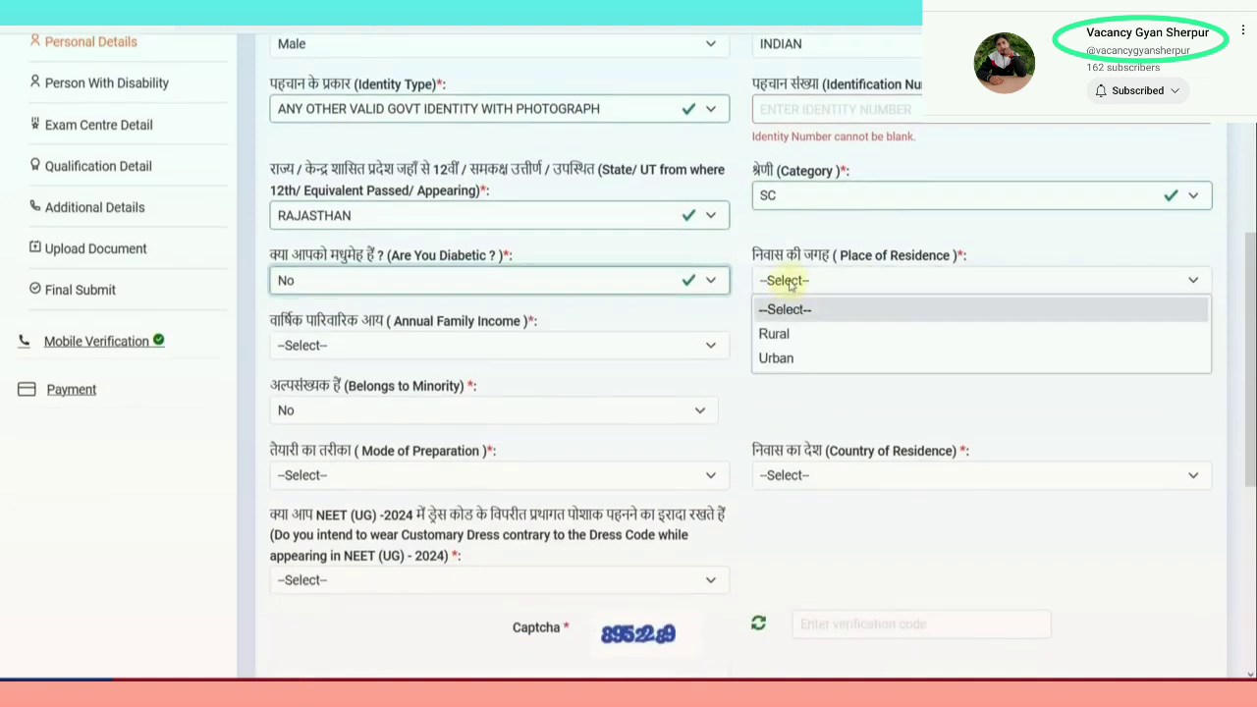
pyautogui.click(796, 357)
pyautogui.scroll(-1, 797, 354)
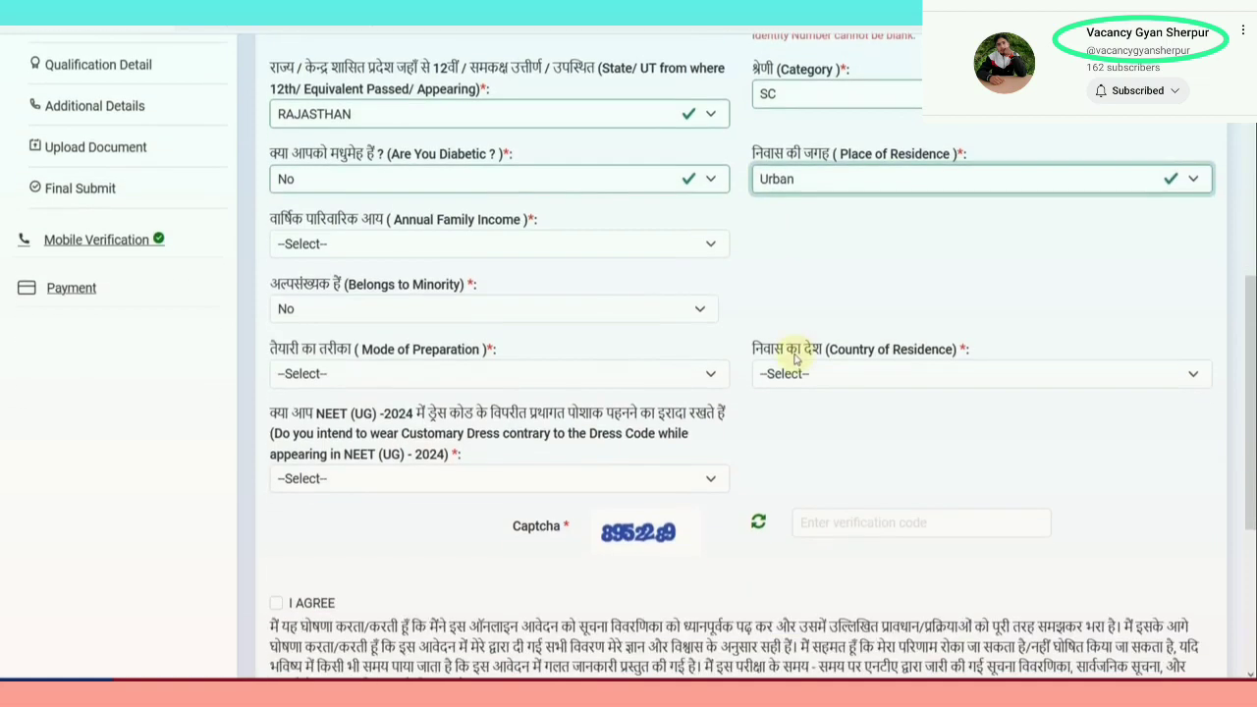
pyautogui.click(470, 246)
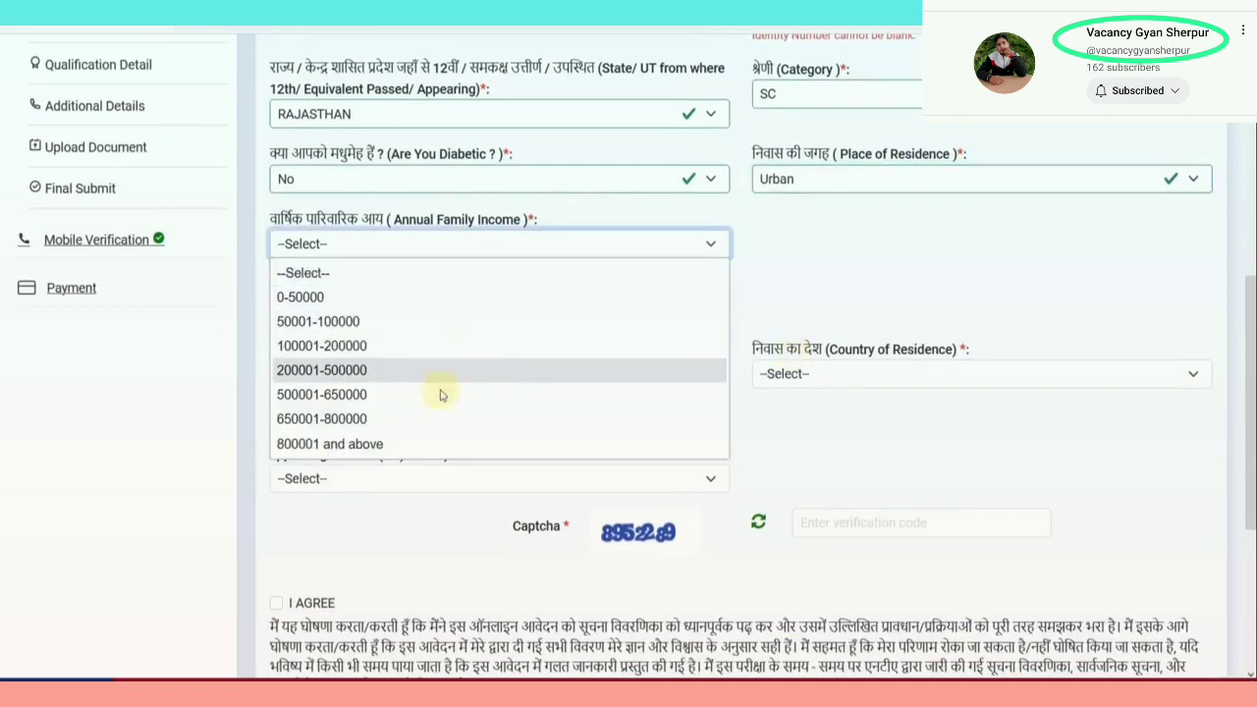
pyautogui.click(435, 370)
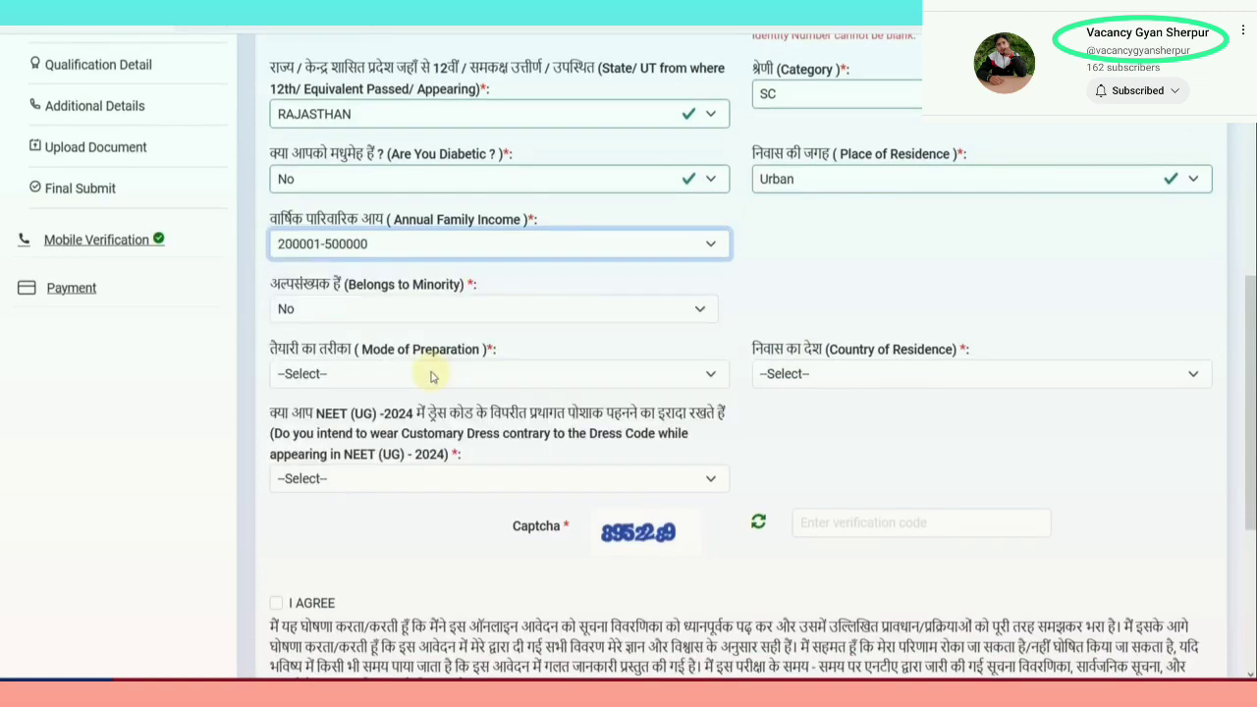
pyautogui.click(379, 313)
pyautogui.click(363, 359)
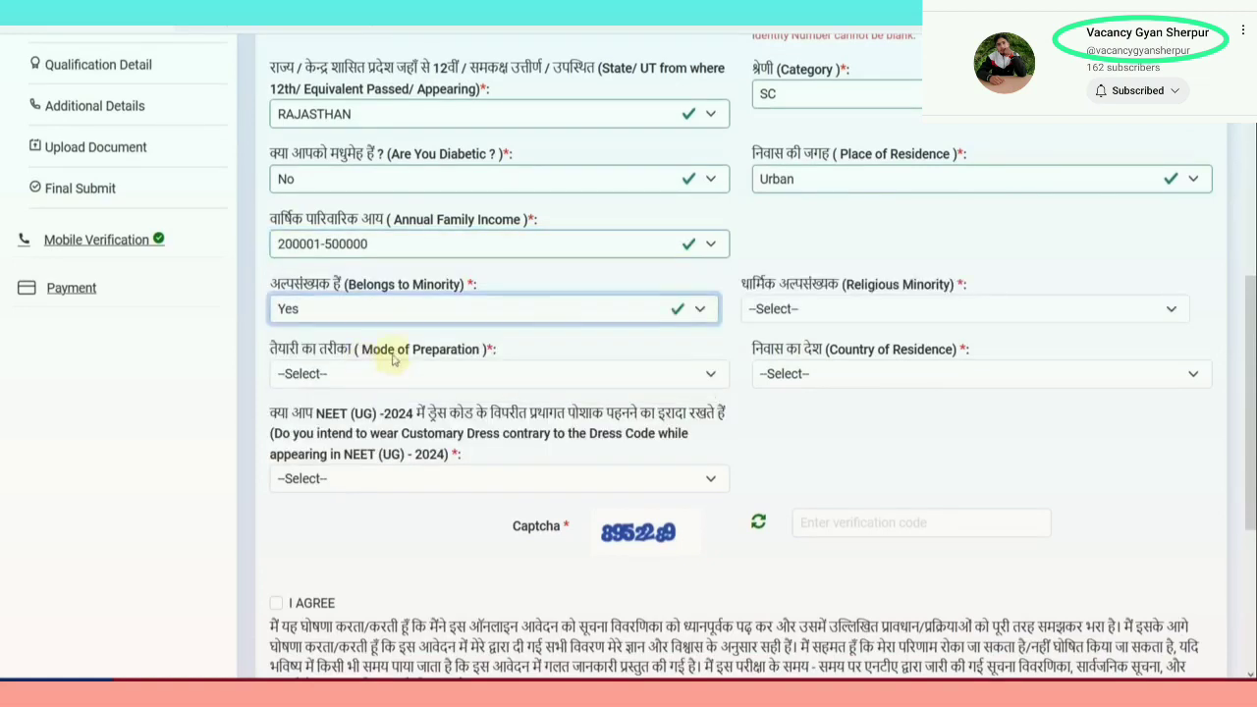
pyautogui.click(772, 308)
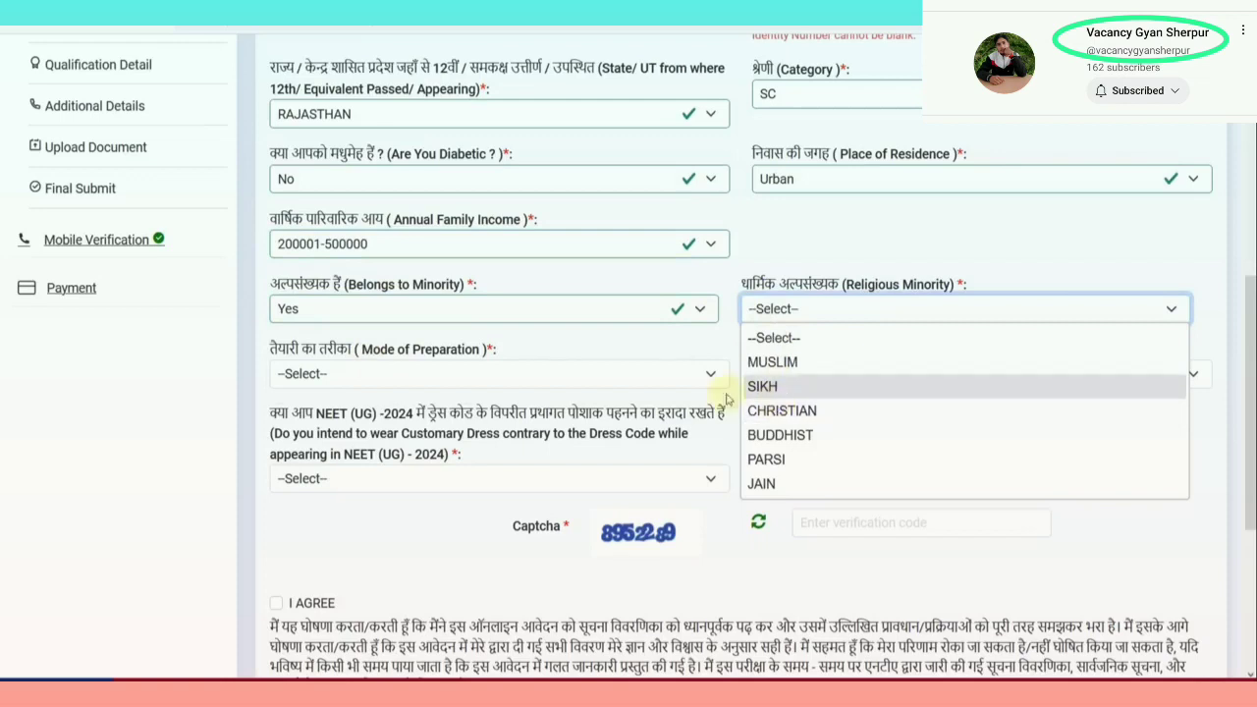
pyautogui.click(393, 312)
pyautogui.click(341, 383)
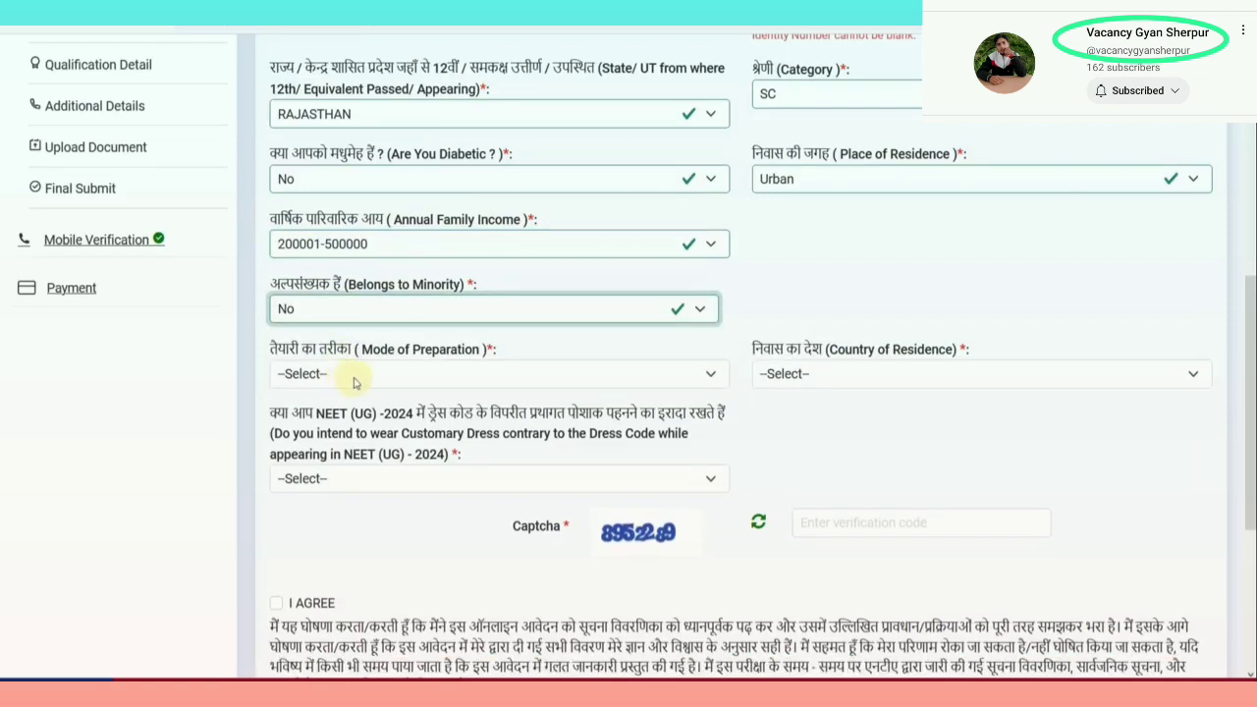
# Choose Self-Study preparation, INDIA as country of residence and dress code Yes
pyautogui.click(355, 381)
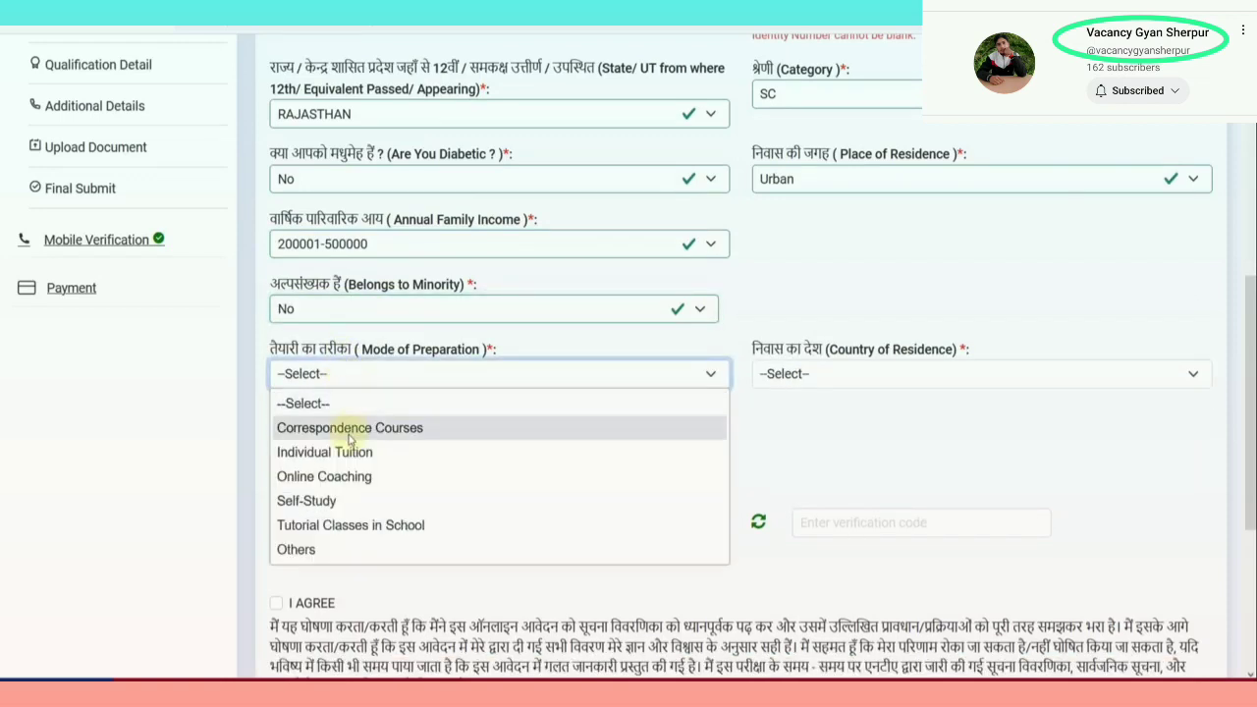
pyautogui.click(349, 502)
pyautogui.click(814, 383)
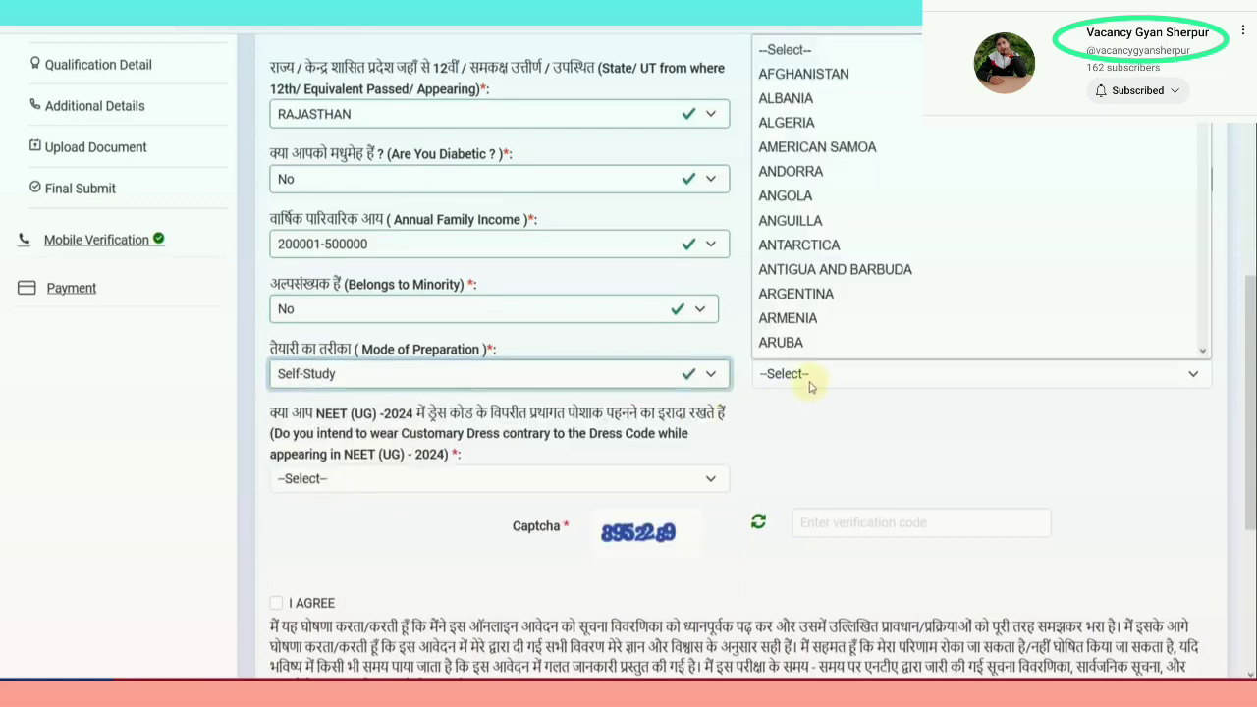
pyautogui.write('in')
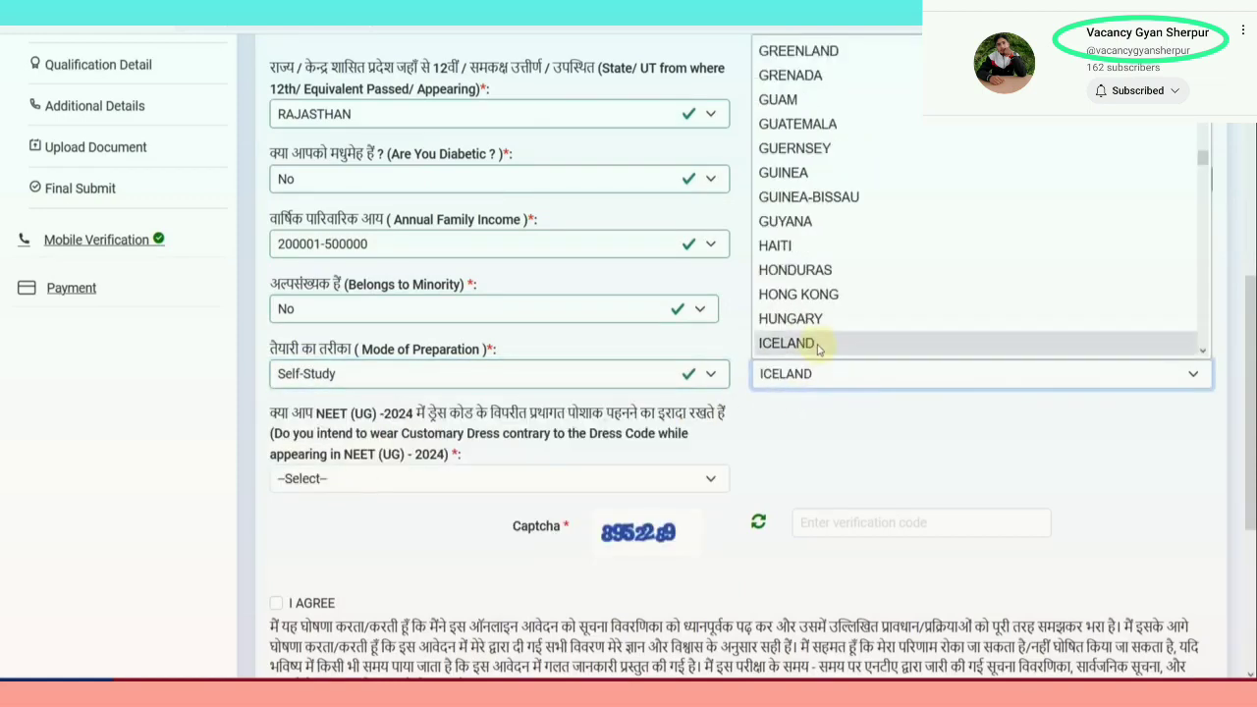
pyautogui.click(819, 348)
pyautogui.scroll(-2, 488, 459)
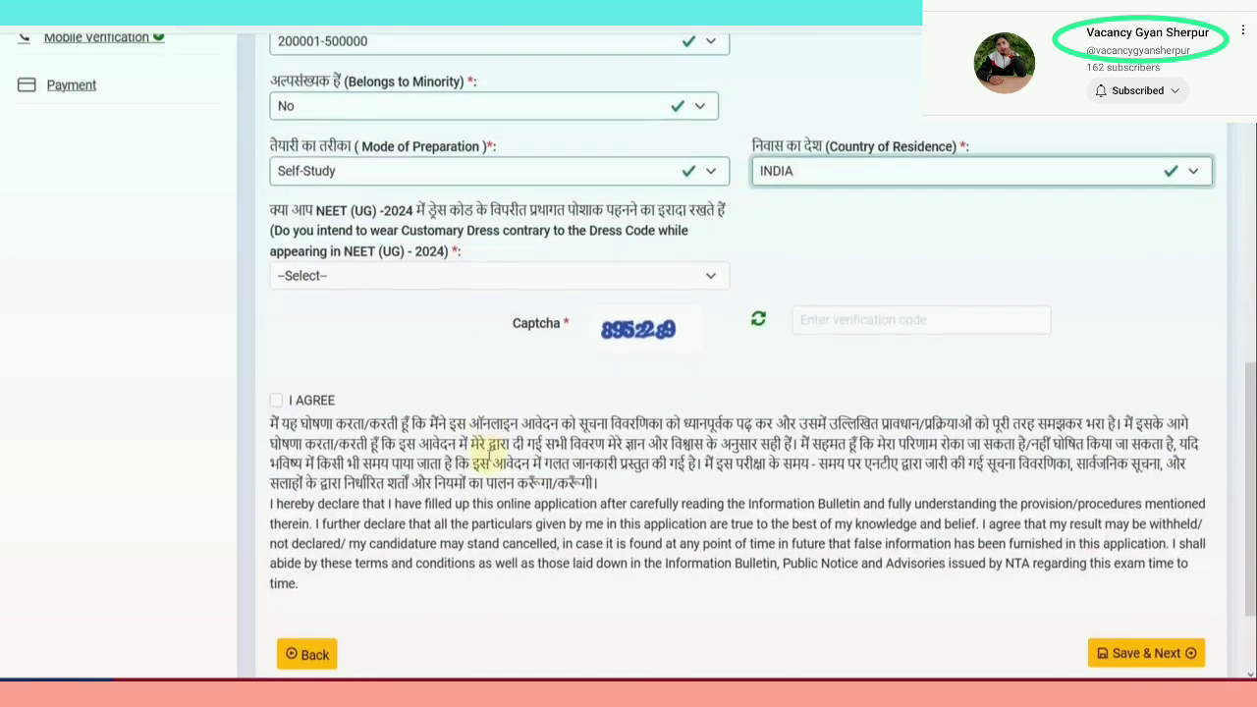
pyautogui.click(413, 275)
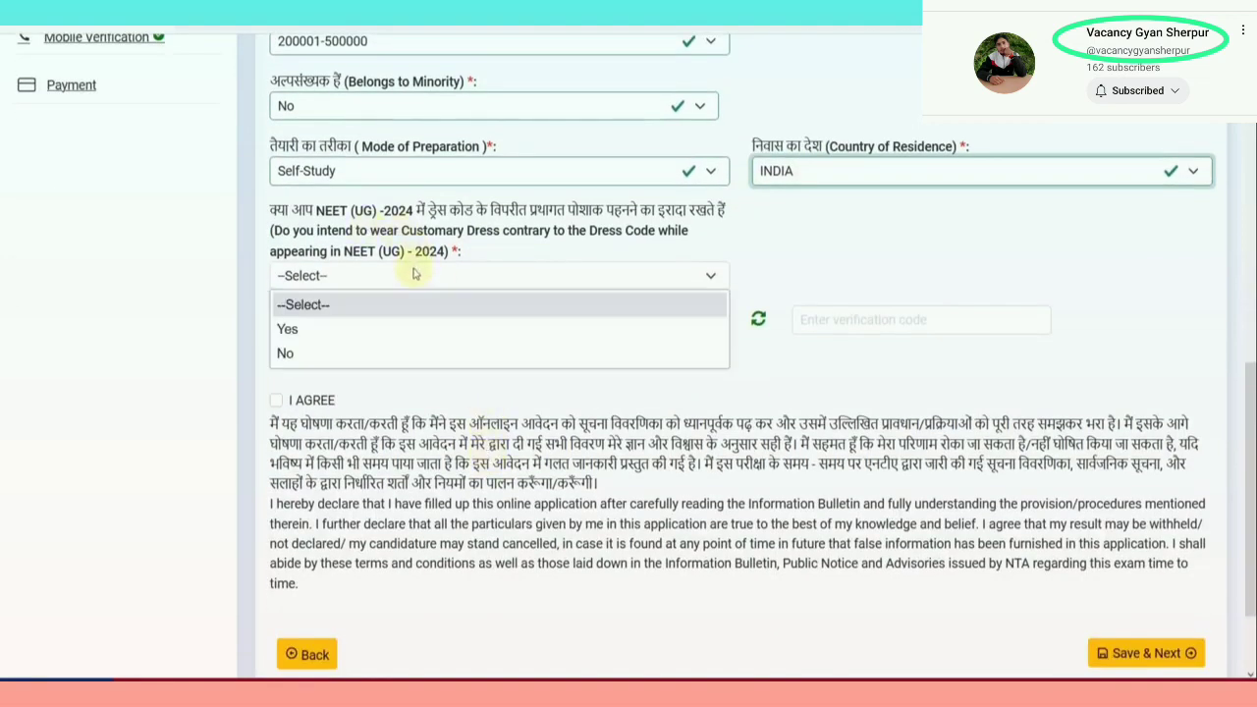
pyautogui.click(397, 329)
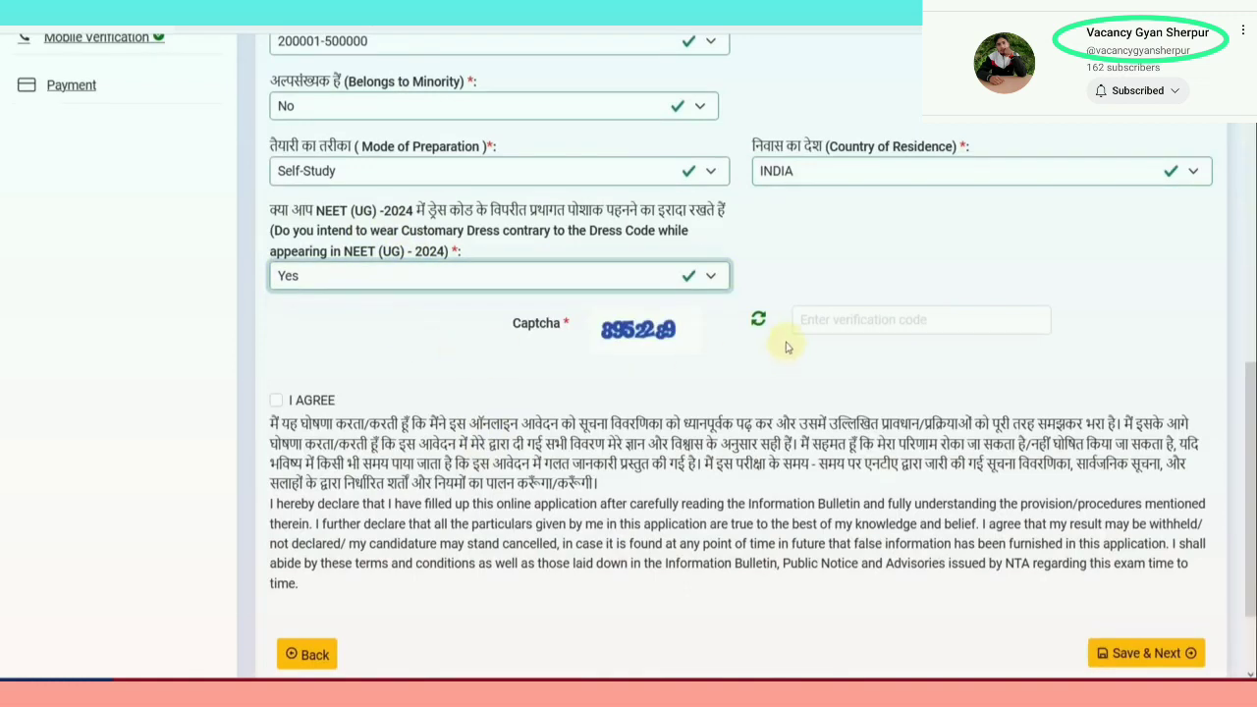
# Fill the captcha, agree to the declaration and save the Personal Details
pyautogui.click(815, 326)
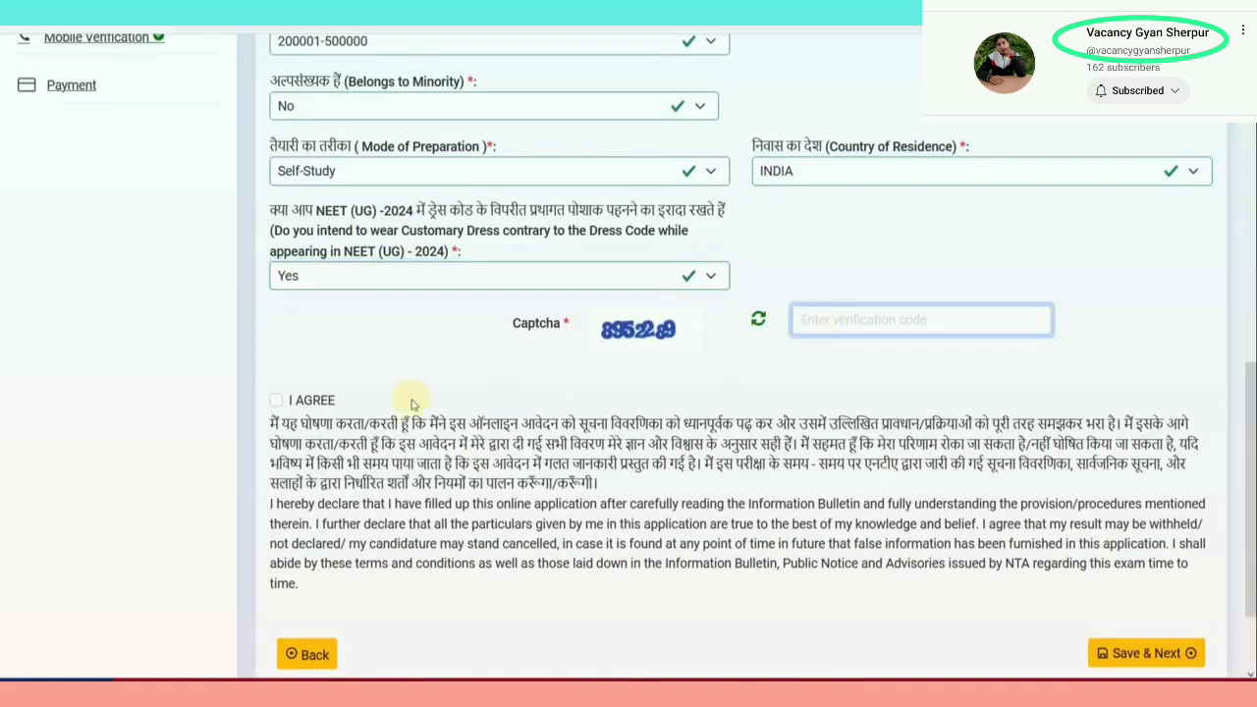
pyautogui.click(278, 399)
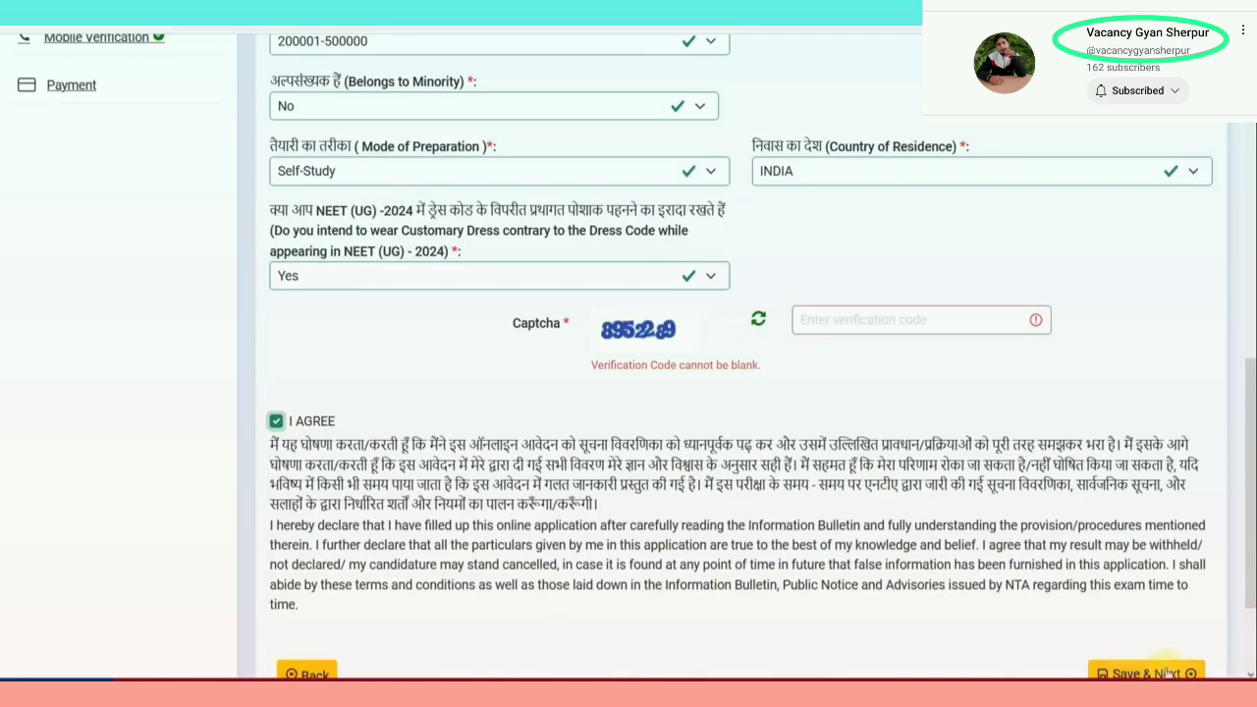
pyautogui.click(1168, 671)
# Mark PwD candidate as Yes and inspect the disability type and percentage fields
pyautogui.scroll(-1, 800, 360)
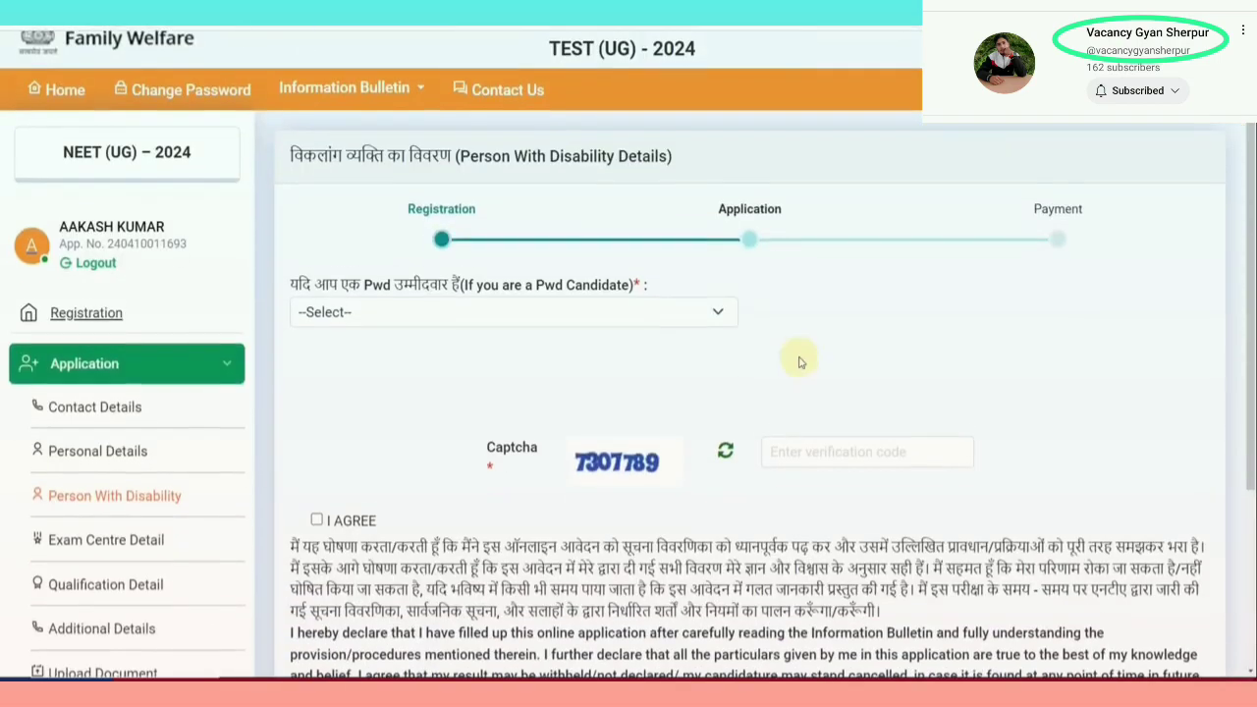
pyautogui.scroll(-1, 462, 294)
pyautogui.click(406, 241)
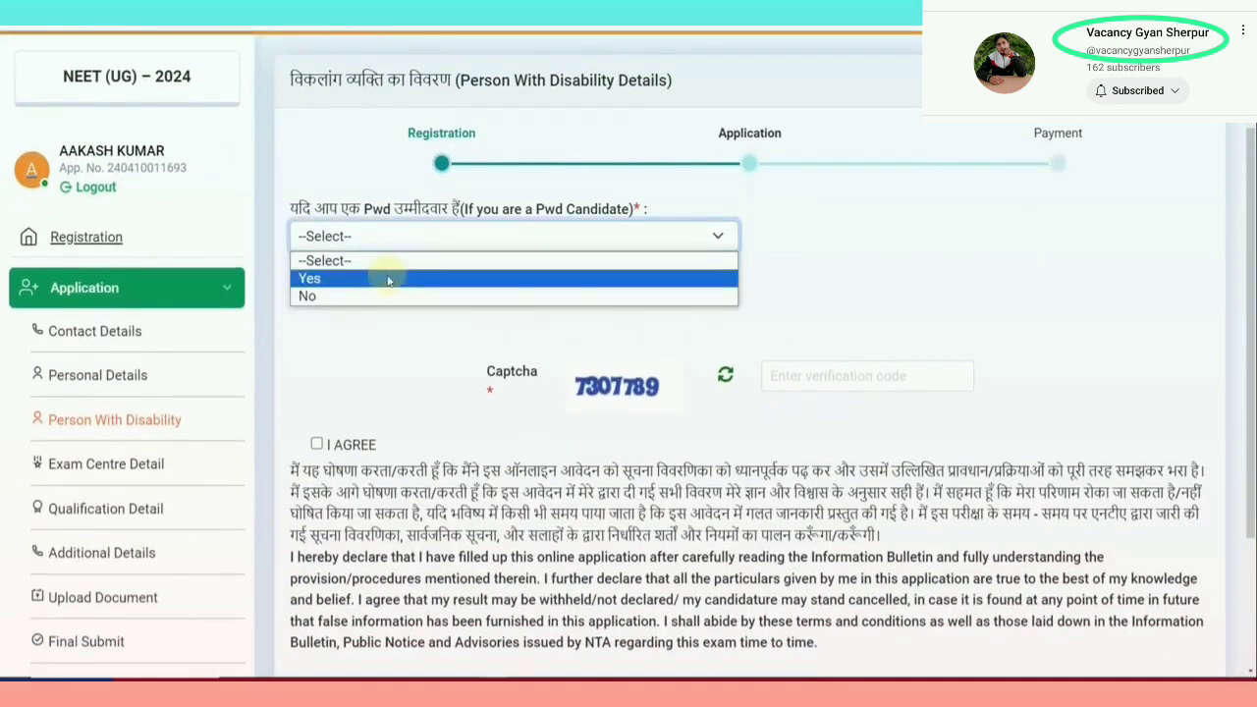
pyautogui.click(385, 275)
pyautogui.scroll(-2, 477, 314)
pyautogui.click(481, 313)
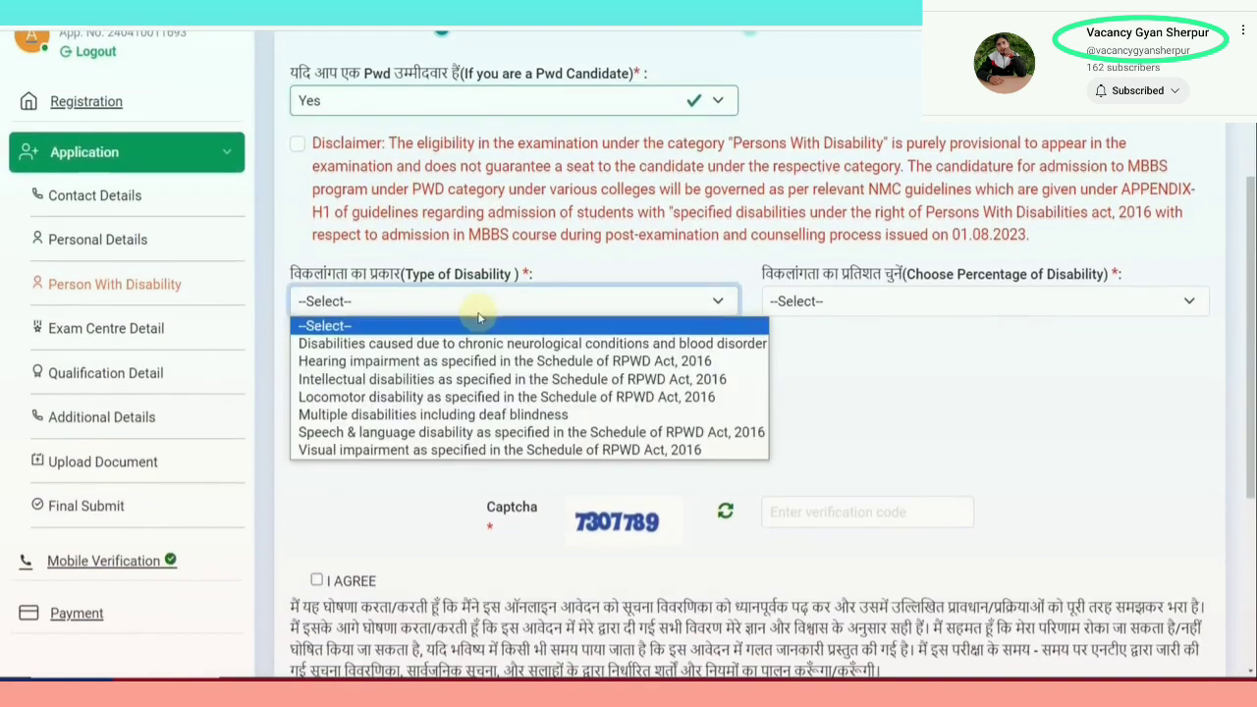
pyautogui.click(845, 307)
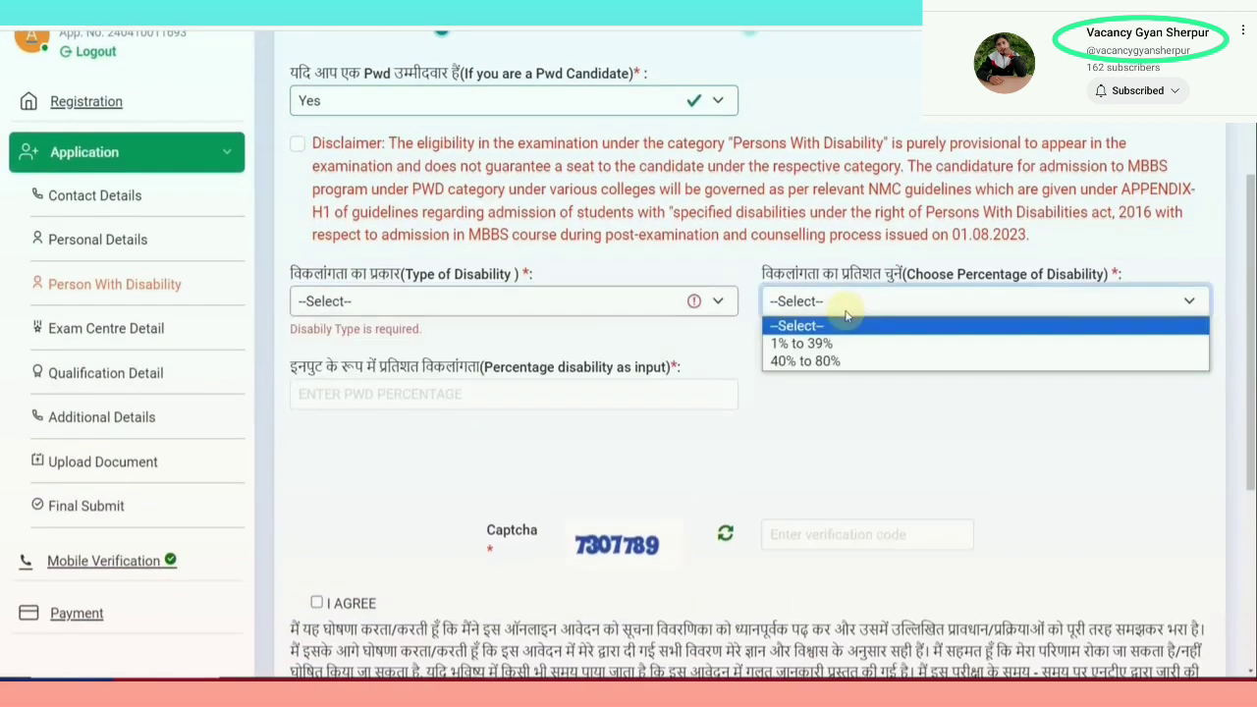
pyautogui.click(562, 412)
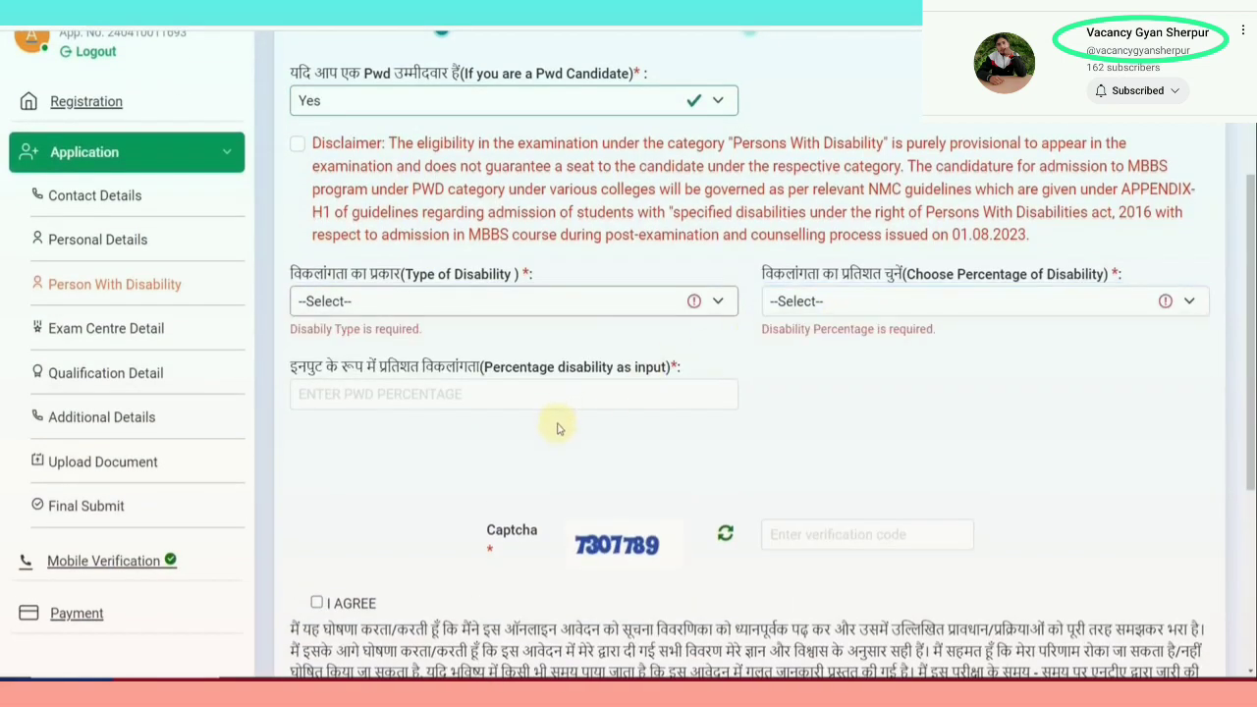
pyautogui.click(490, 406)
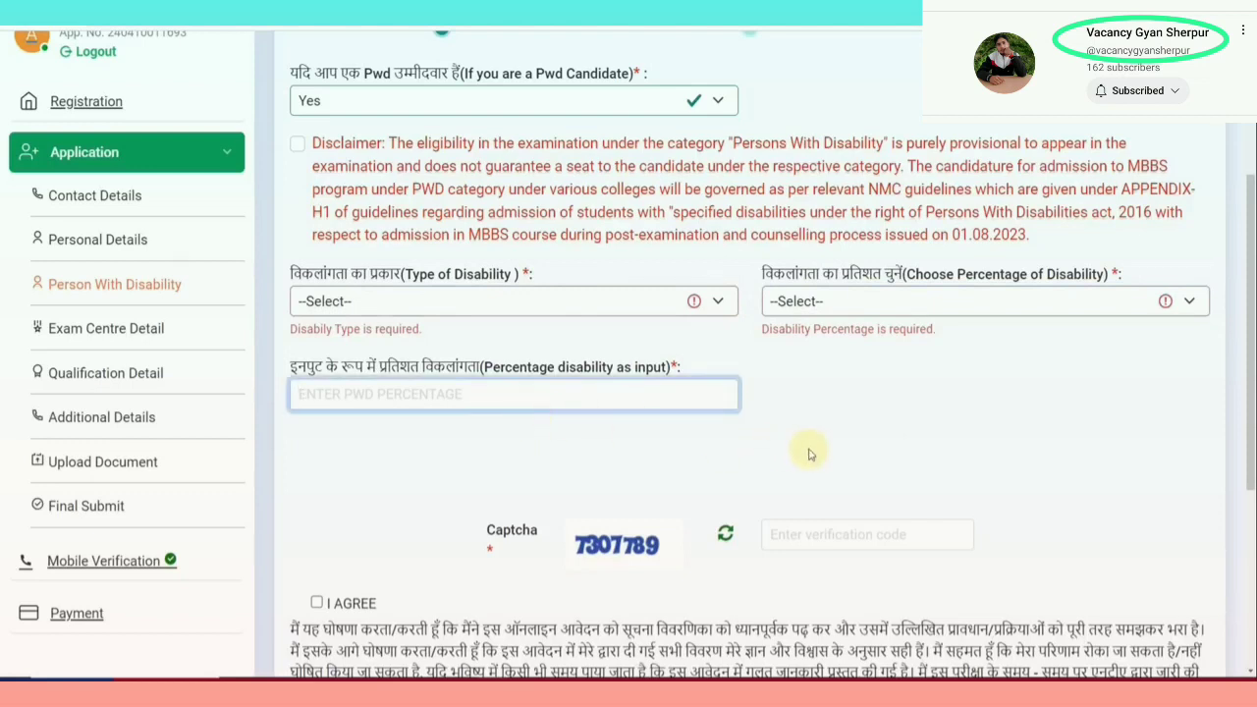
pyautogui.scroll(-1, 809, 453)
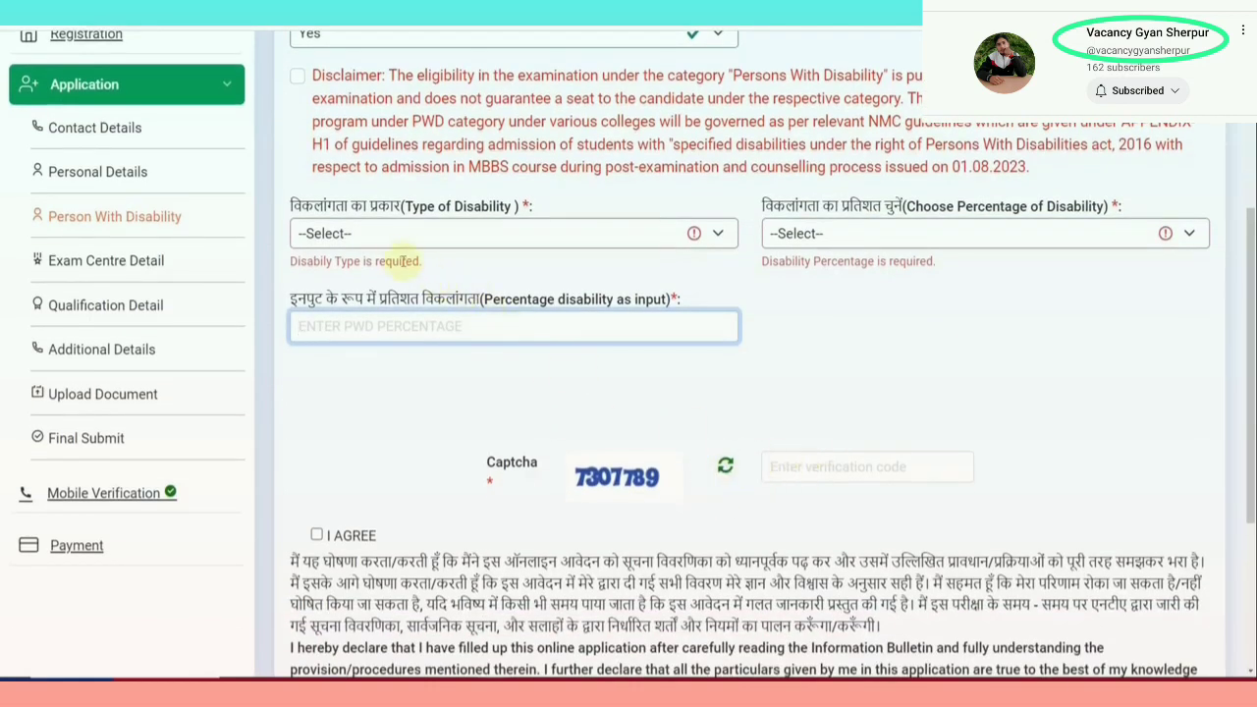
pyautogui.scroll(1, 359, 181)
# Change the PwD candidate answer to No, agree to the declaration and start the captcha
pyautogui.click(344, 108)
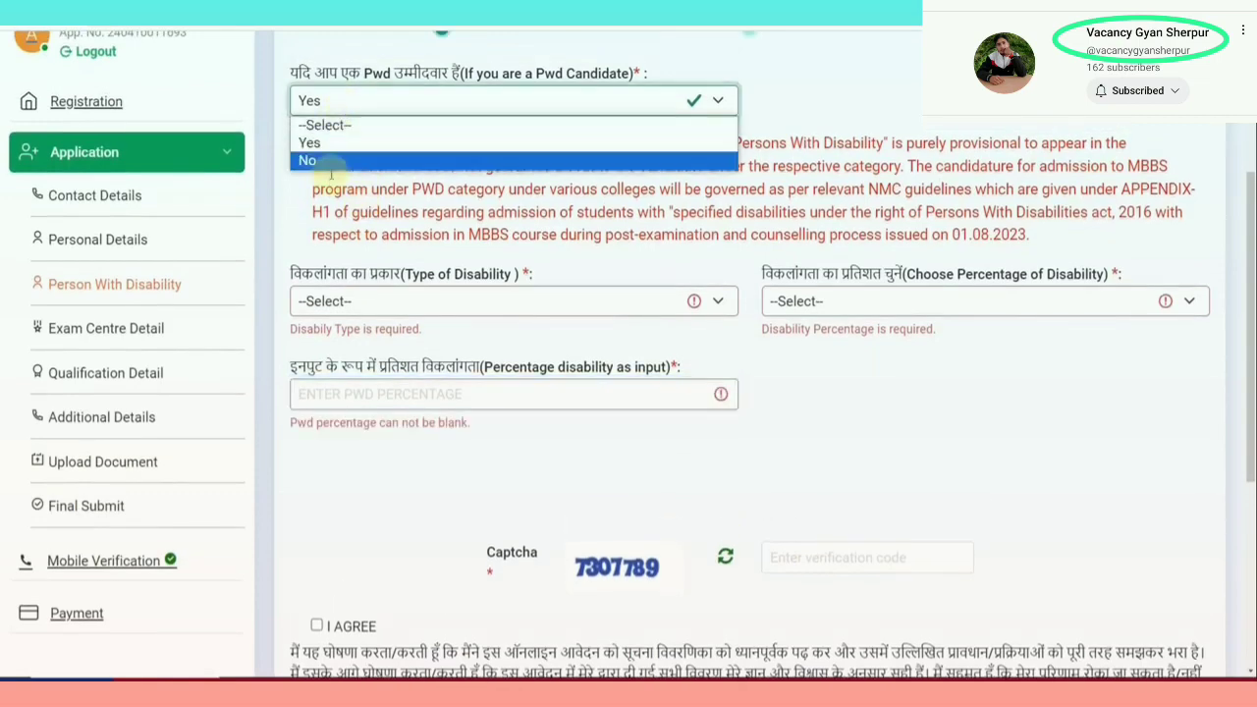
pyautogui.click(335, 171)
pyautogui.click(344, 108)
pyautogui.click(334, 161)
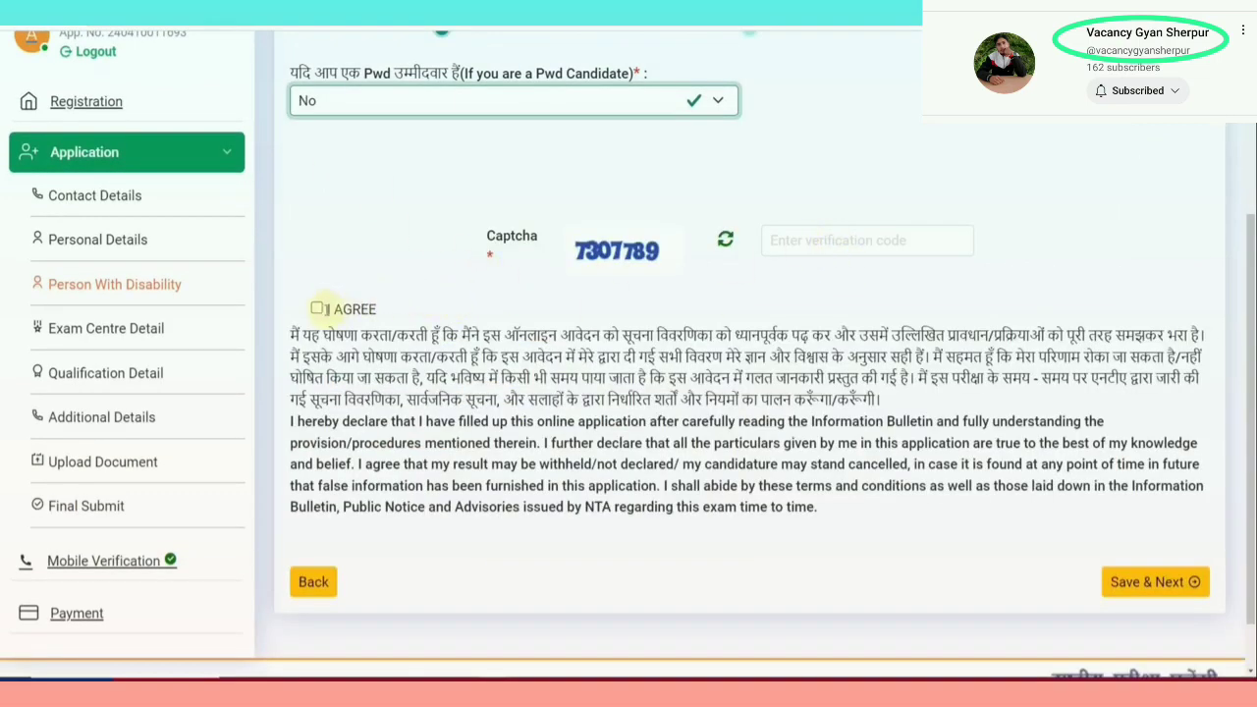
pyautogui.click(316, 308)
pyautogui.click(862, 231)
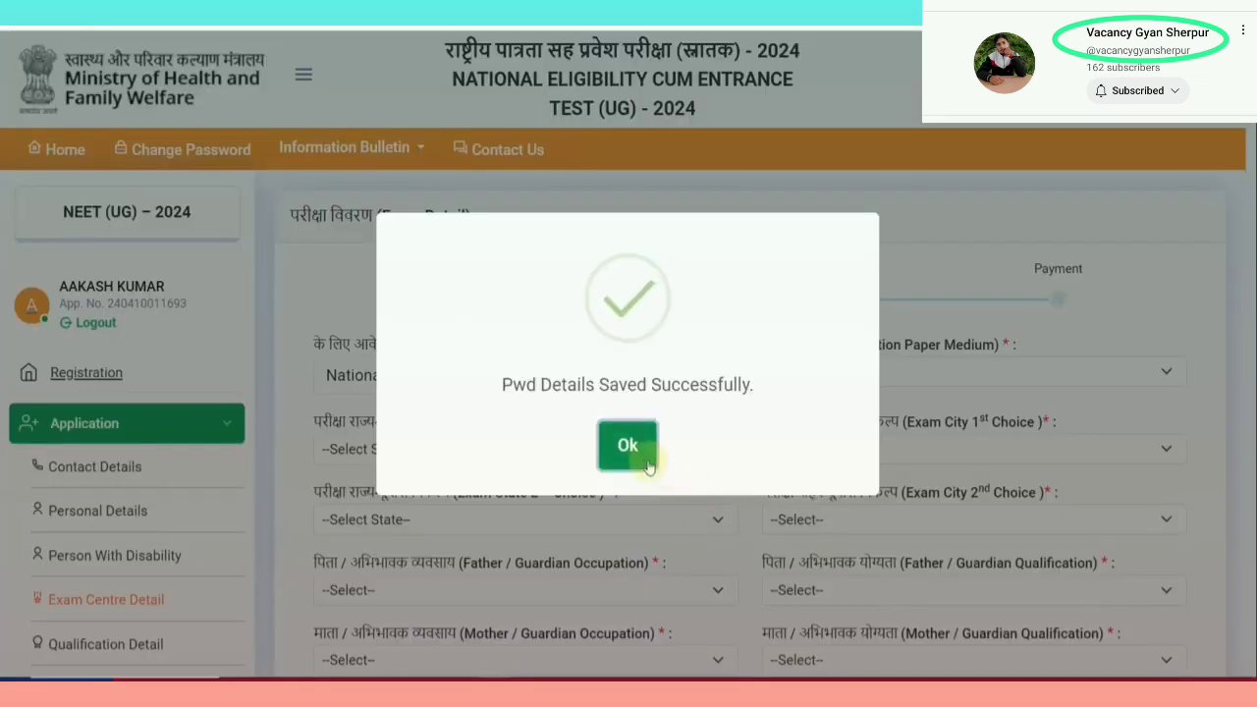
# Dismiss the saved message and choose English as the question paper medium
pyautogui.click(643, 454)
pyautogui.scroll(-1, 628, 432)
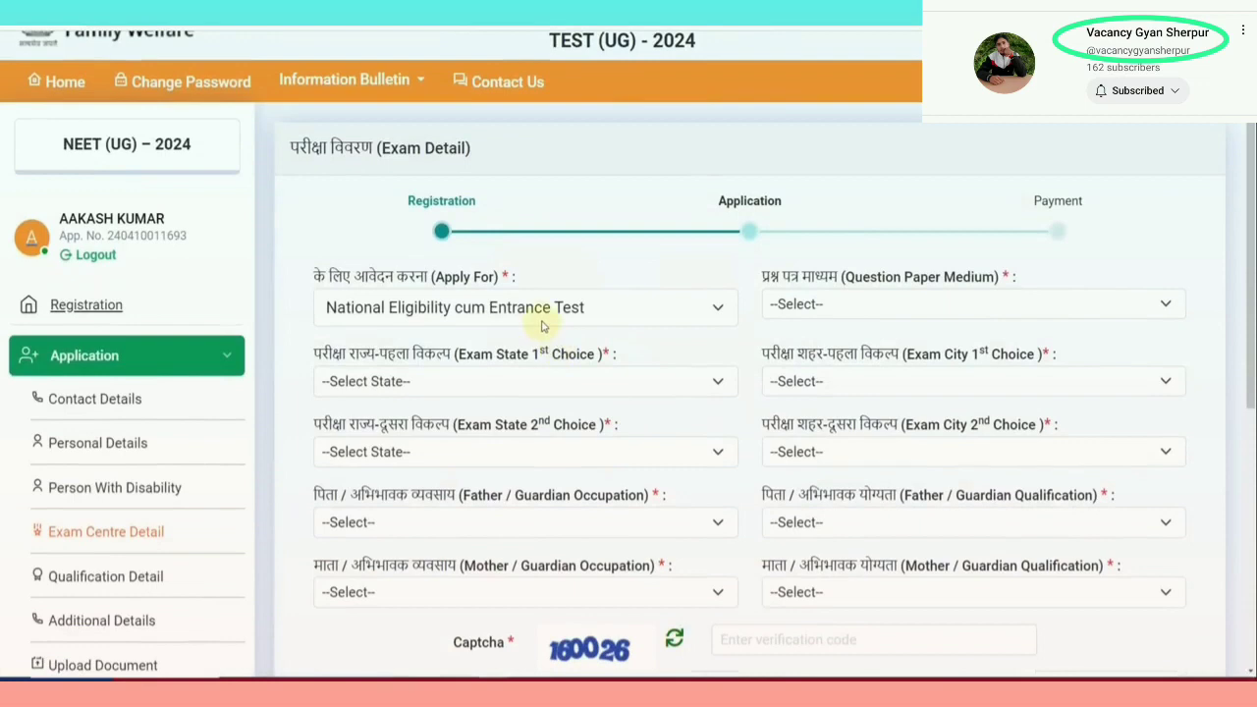
pyautogui.click(795, 305)
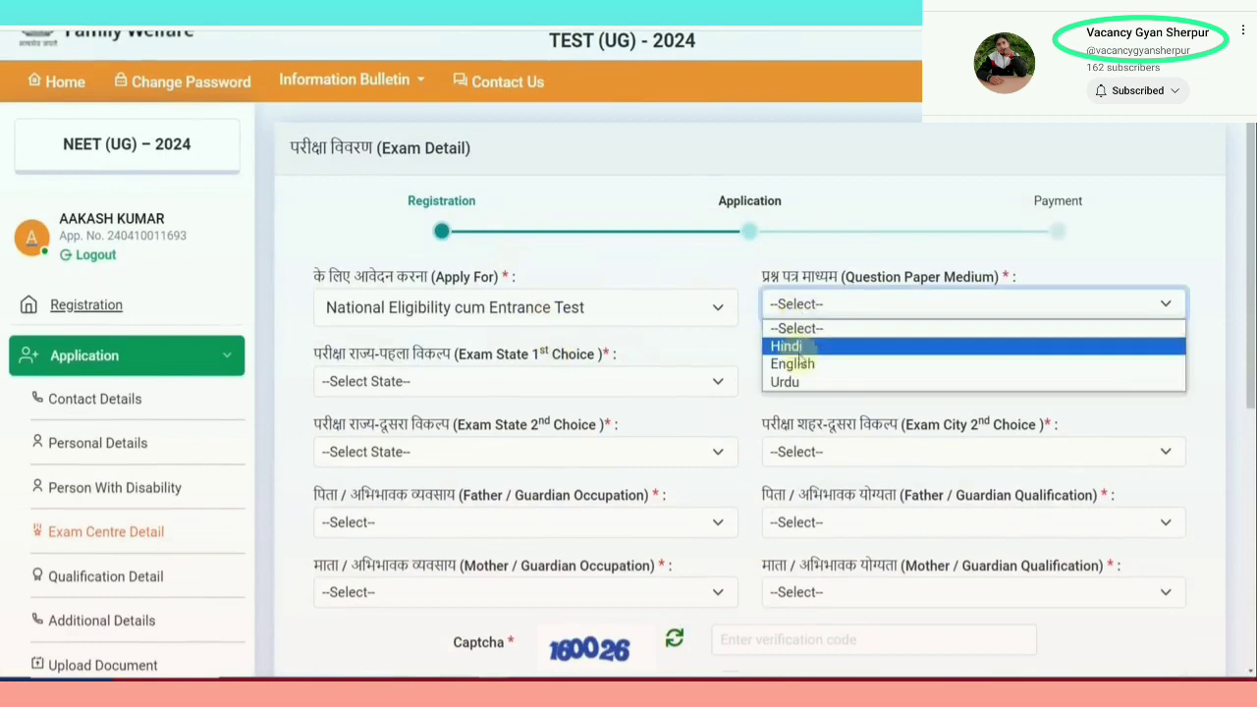
pyautogui.click(797, 362)
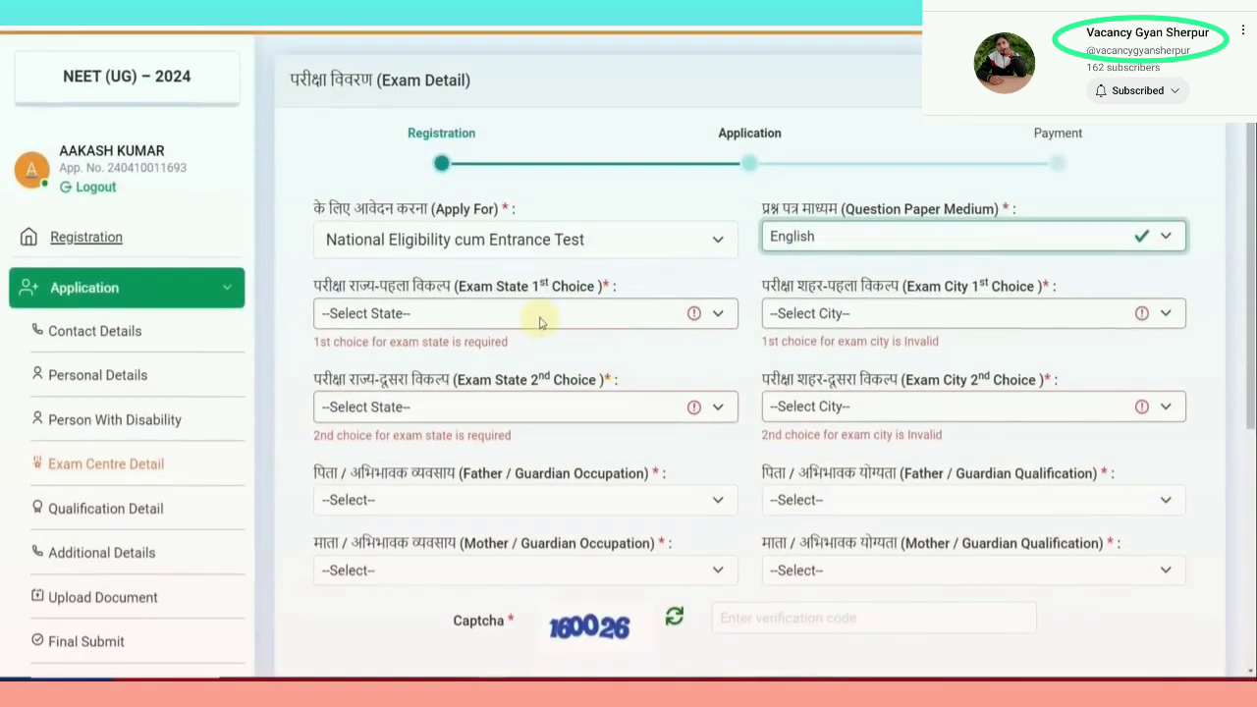
# Pick exam centres RAJASTHAN/Alwar as first choice and RAJASTHAN/Dausa as second
pyautogui.click(541, 314)
pyautogui.click(499, 354)
pyautogui.click(823, 314)
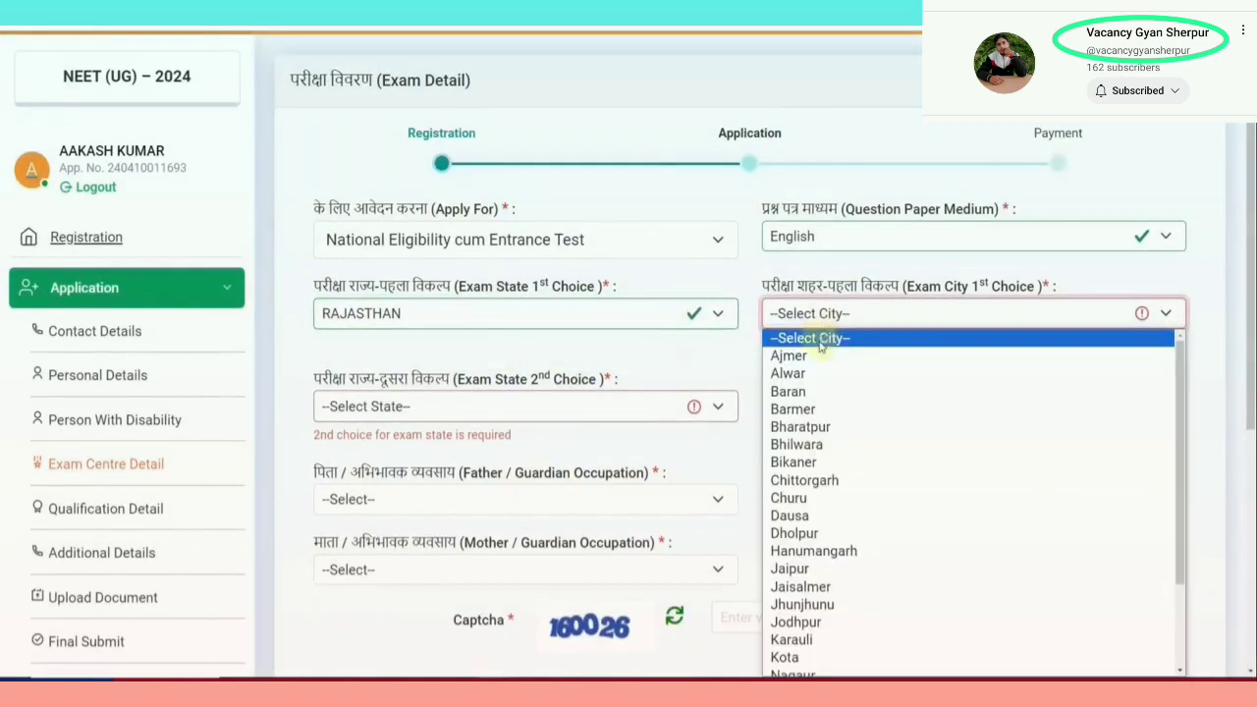
pyautogui.click(791, 373)
pyautogui.click(521, 385)
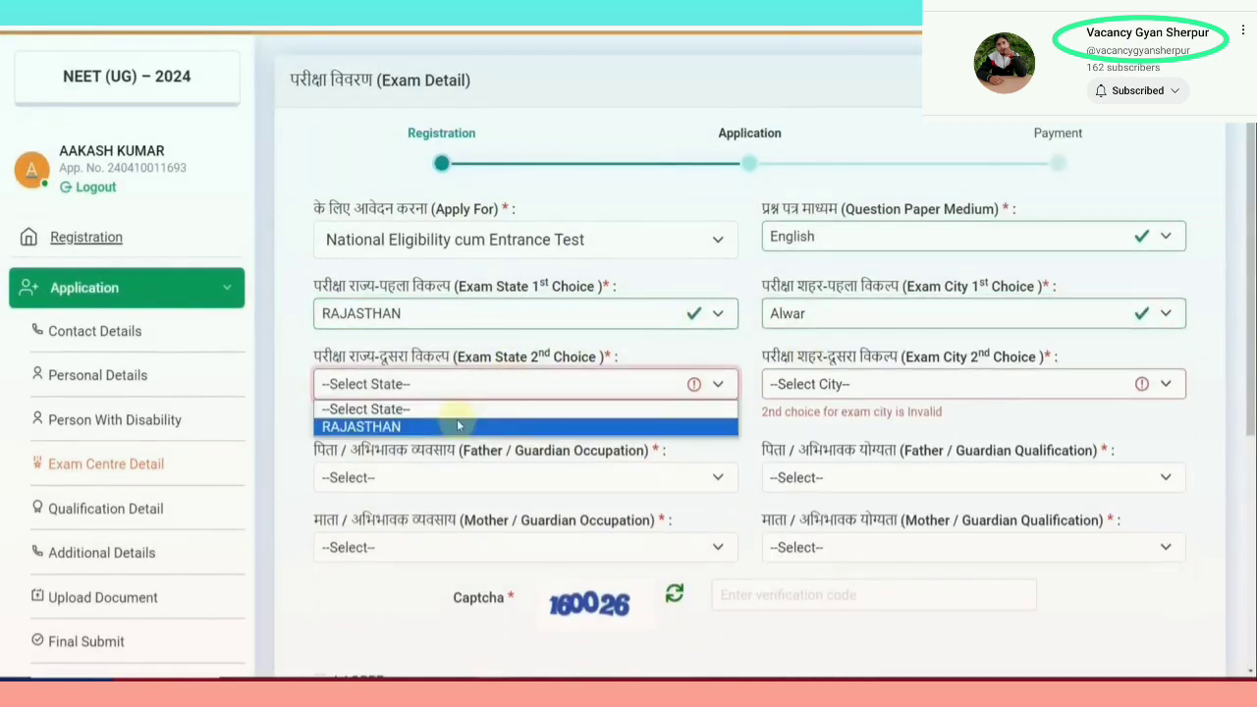
pyautogui.click(457, 421)
pyautogui.click(782, 396)
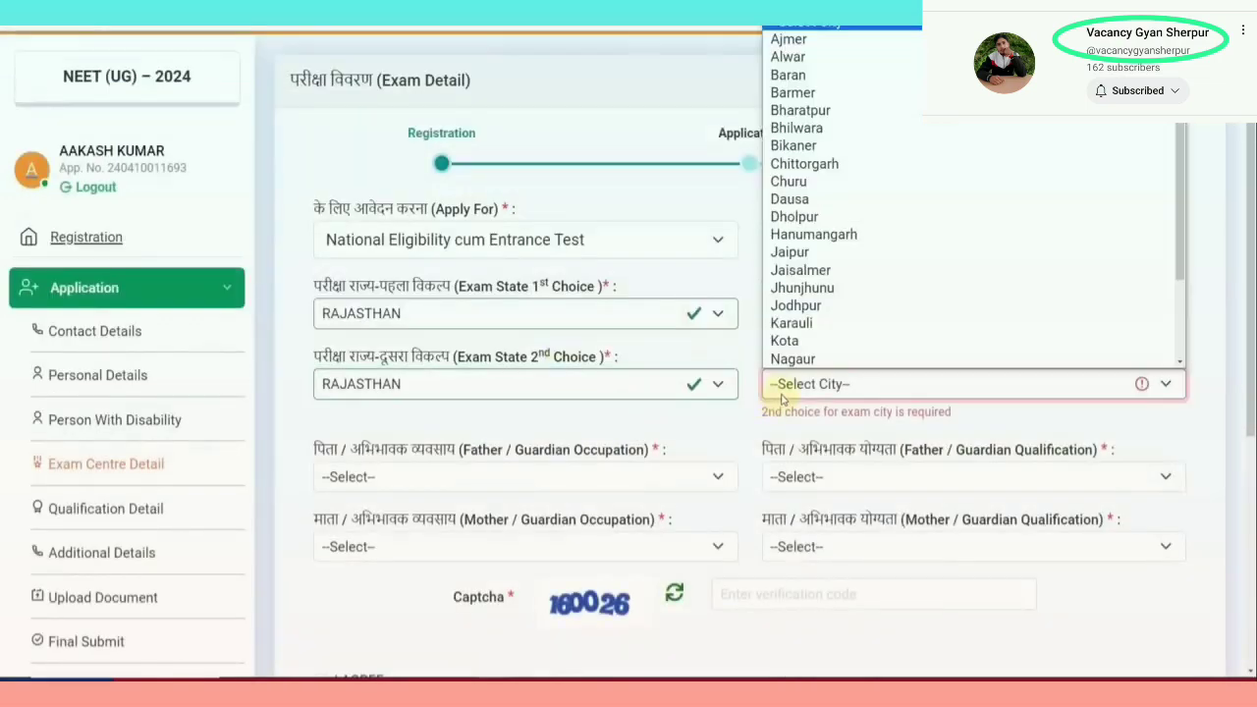
pyautogui.click(790, 198)
# Set father to Self-Employment, Post Graduate and mother to Others, Graduate
pyautogui.click(486, 454)
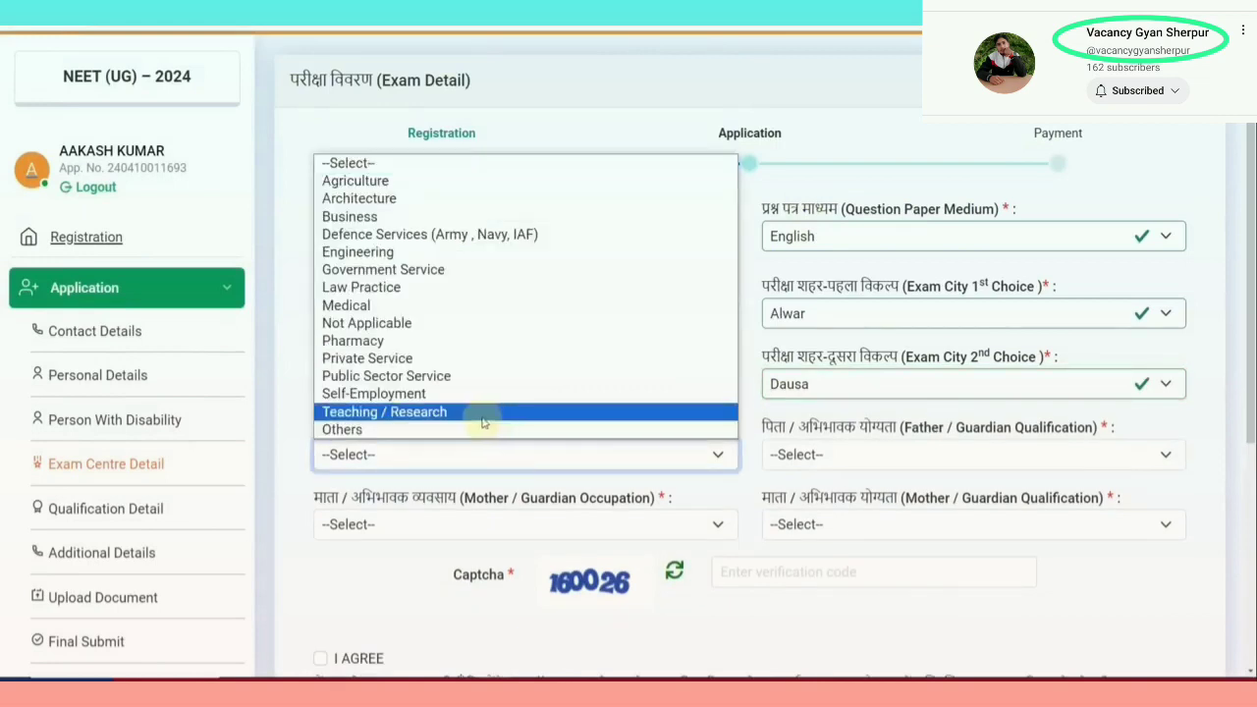
pyautogui.click(402, 589)
pyautogui.scroll(-1, 477, 439)
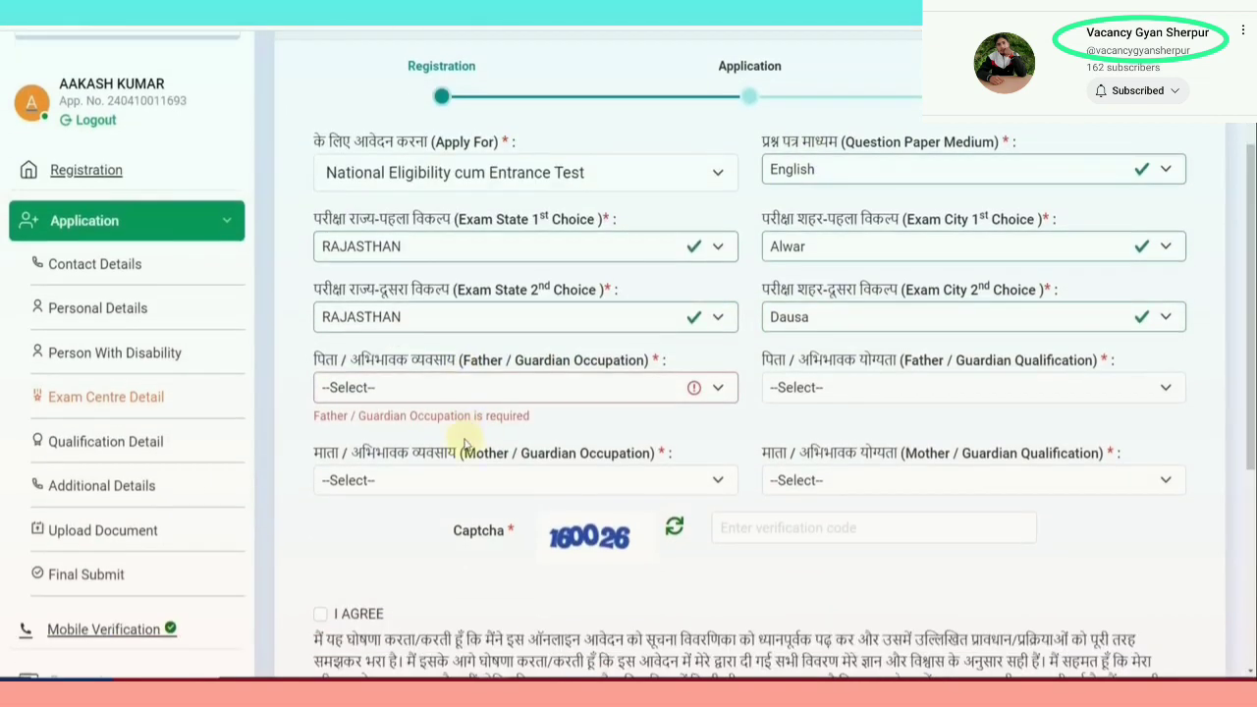
pyautogui.click(491, 395)
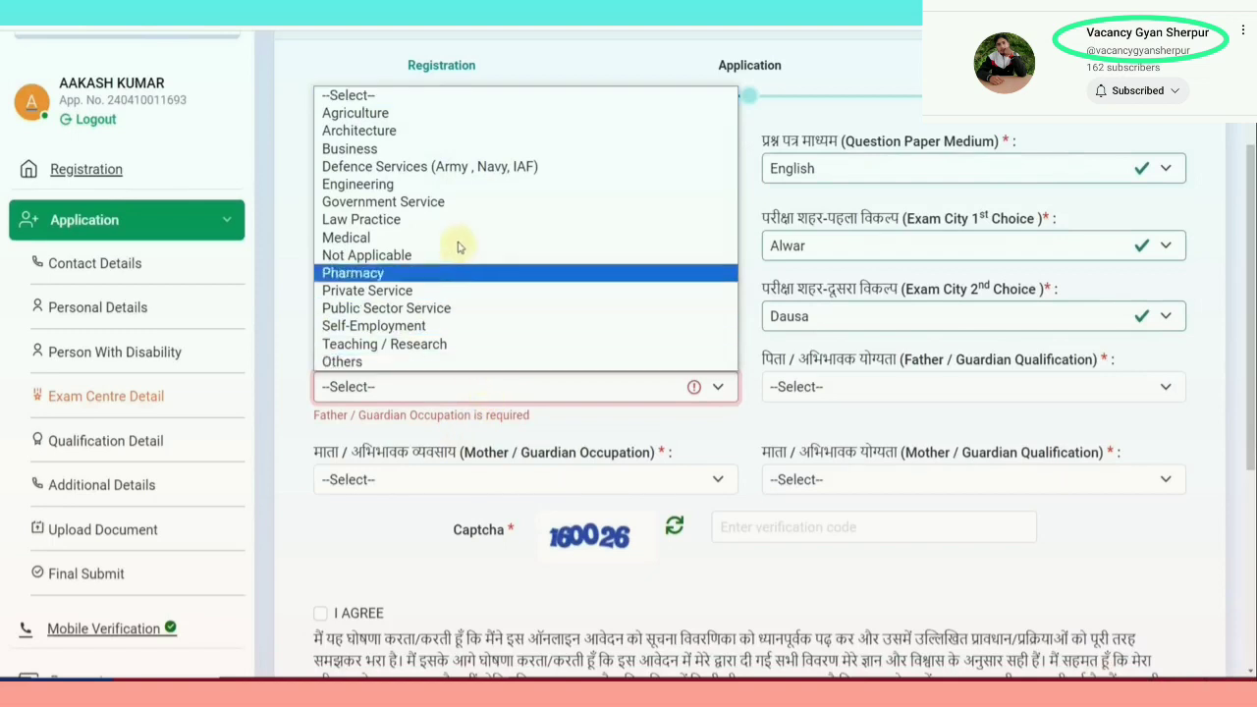
pyautogui.click(437, 322)
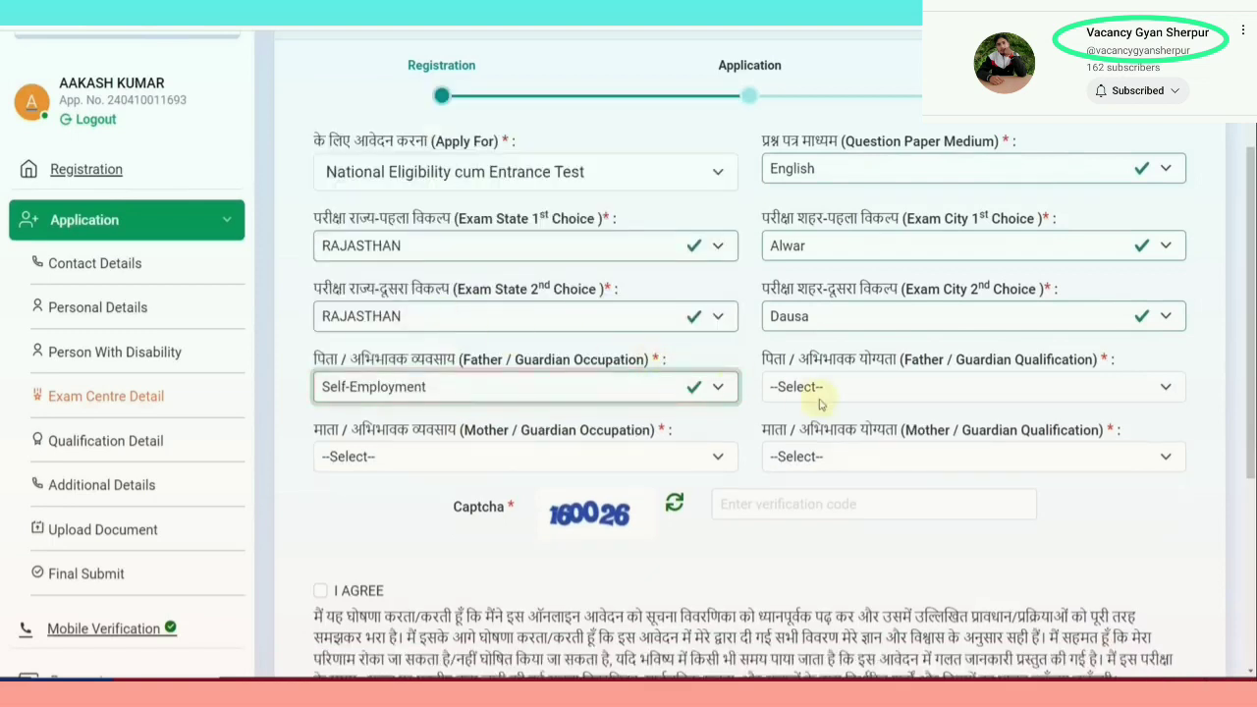
pyautogui.click(829, 391)
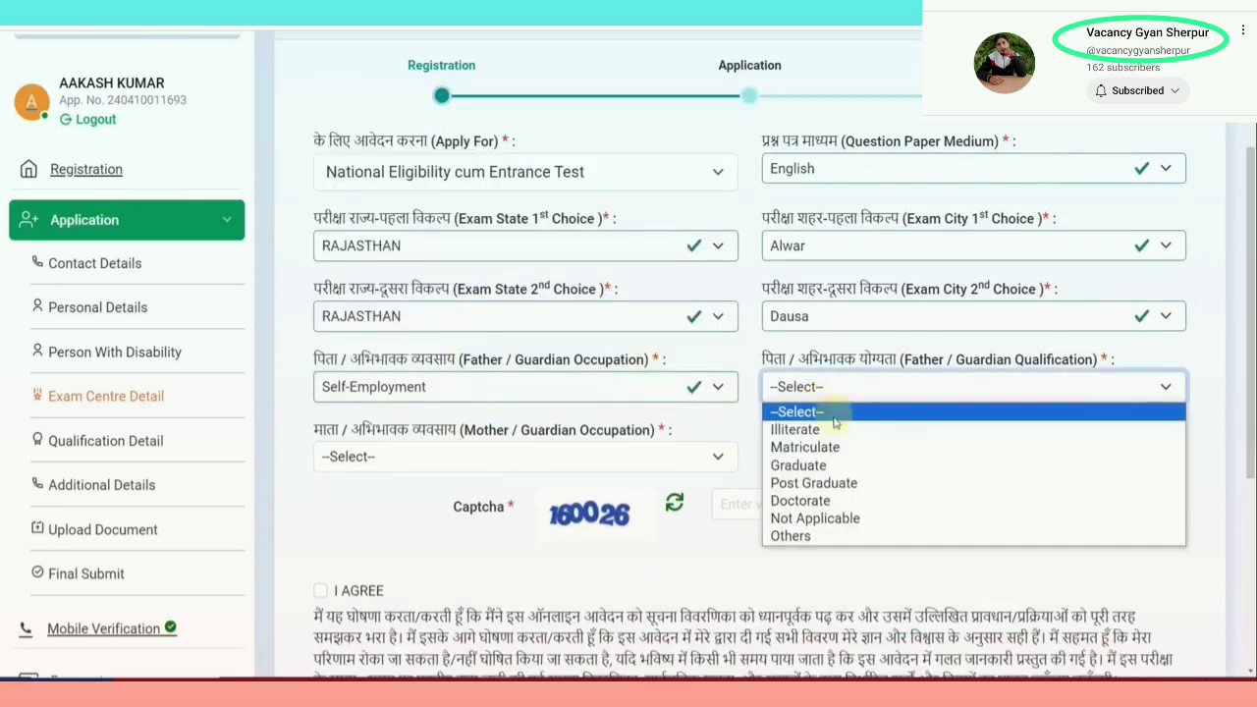
pyautogui.click(831, 483)
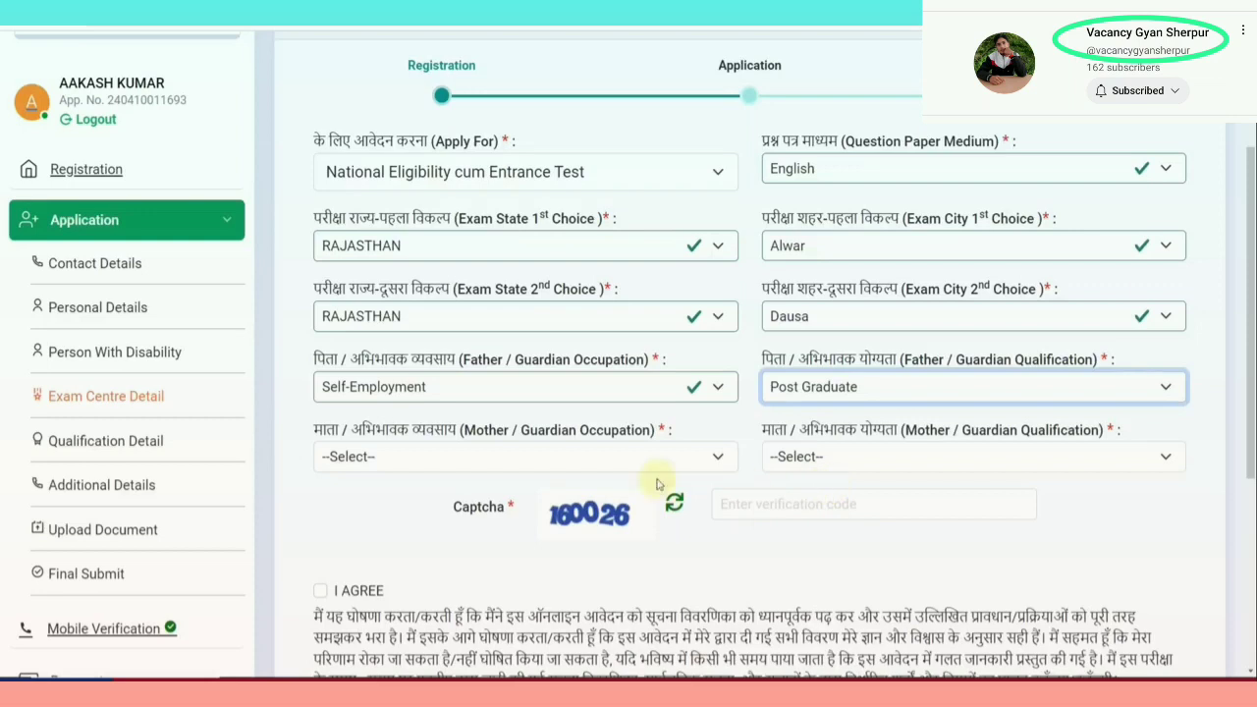
pyautogui.click(450, 467)
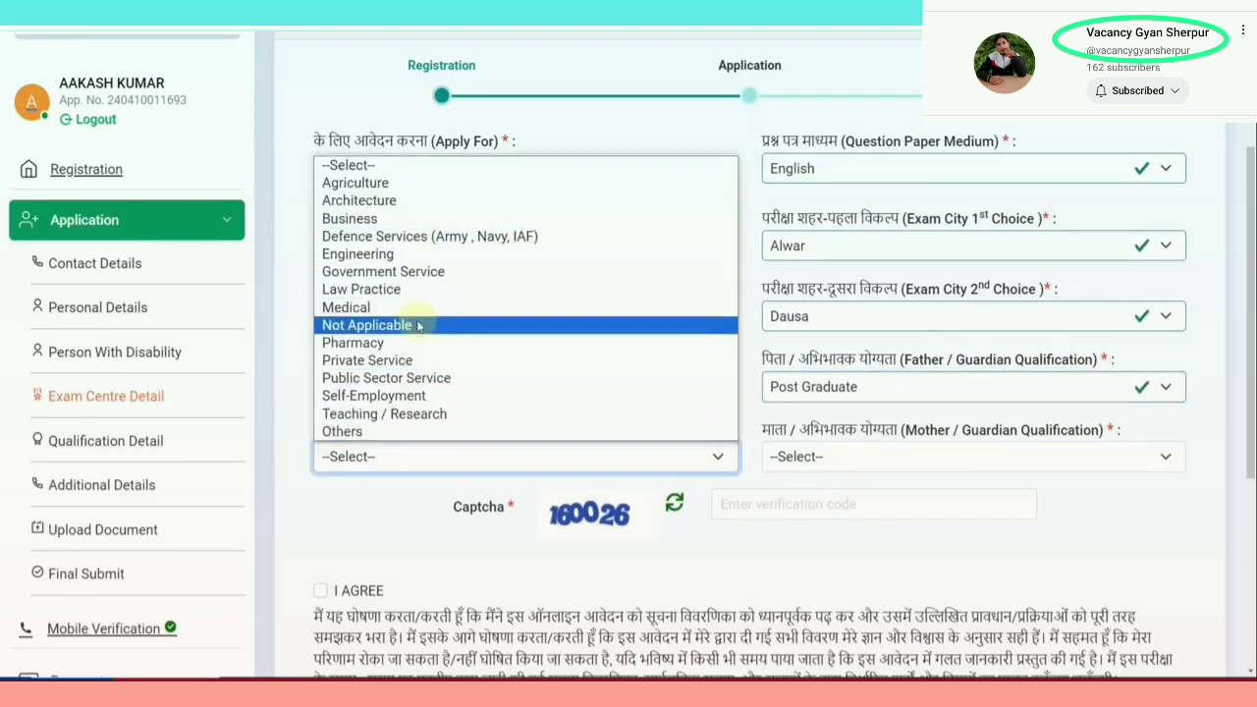
pyautogui.click(390, 431)
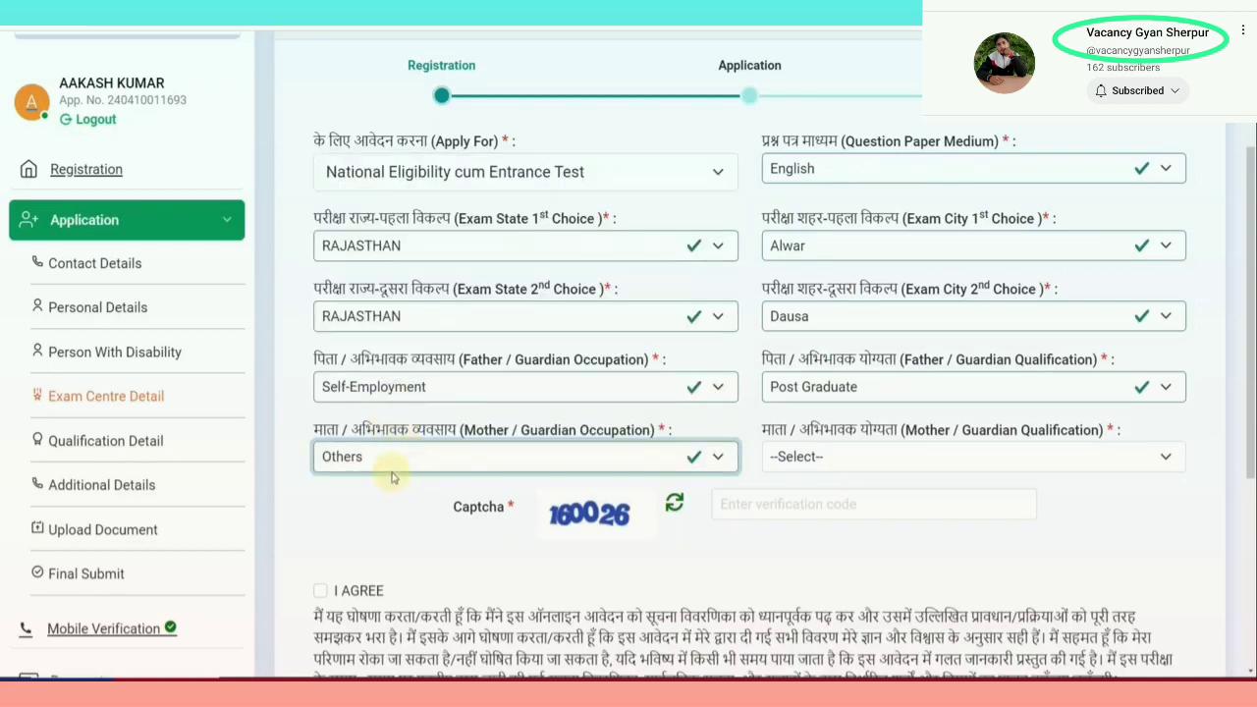
pyautogui.click(821, 471)
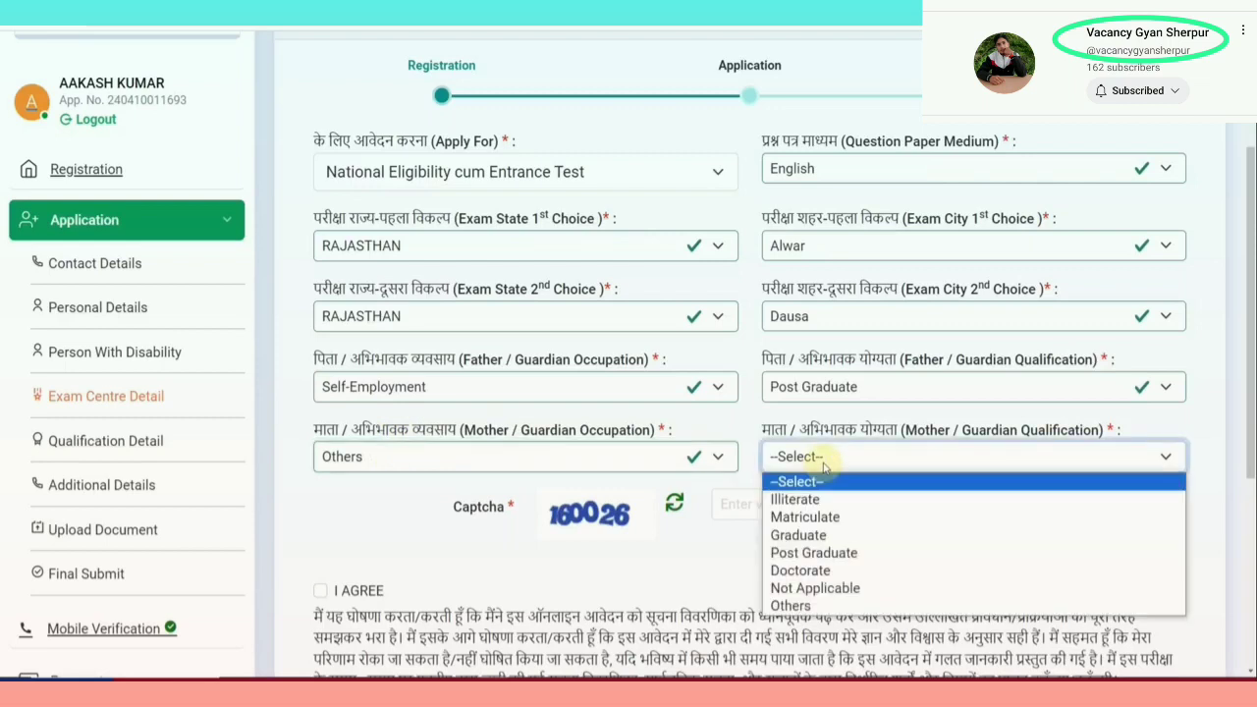
pyautogui.click(811, 535)
# Enter the captcha, agree to the declaration and save the exam centre details
pyautogui.click(743, 504)
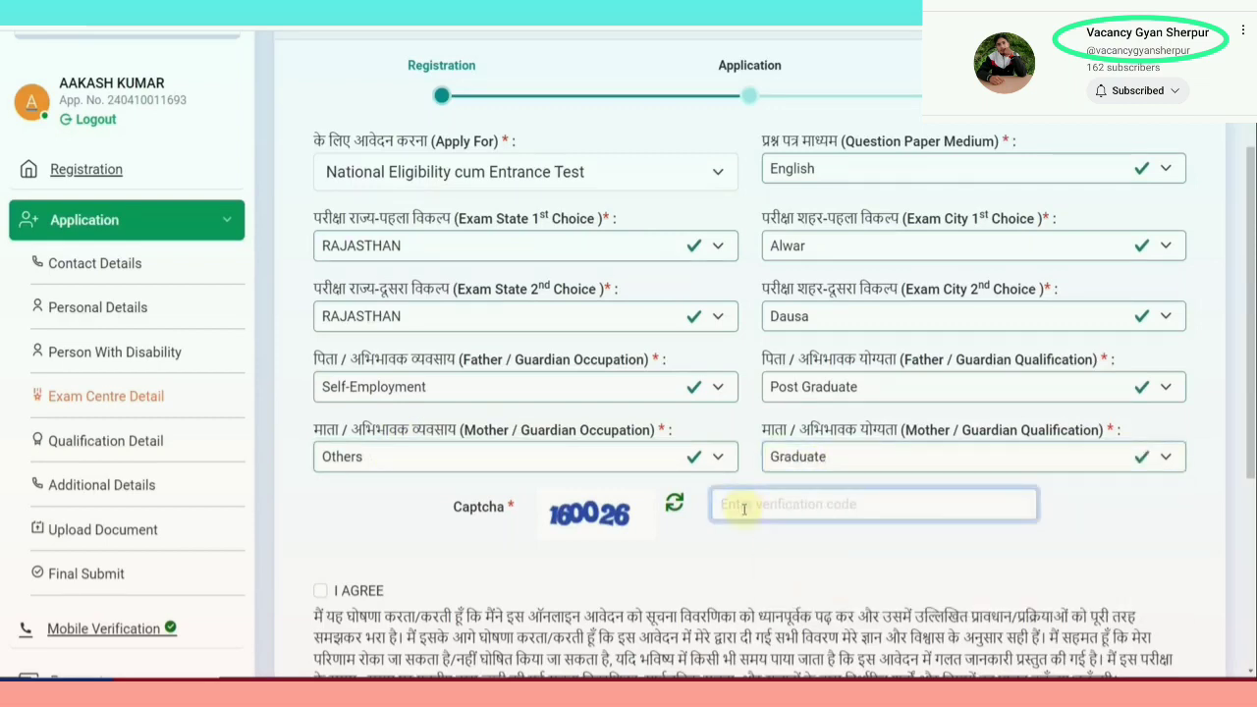
pyautogui.write('160026')
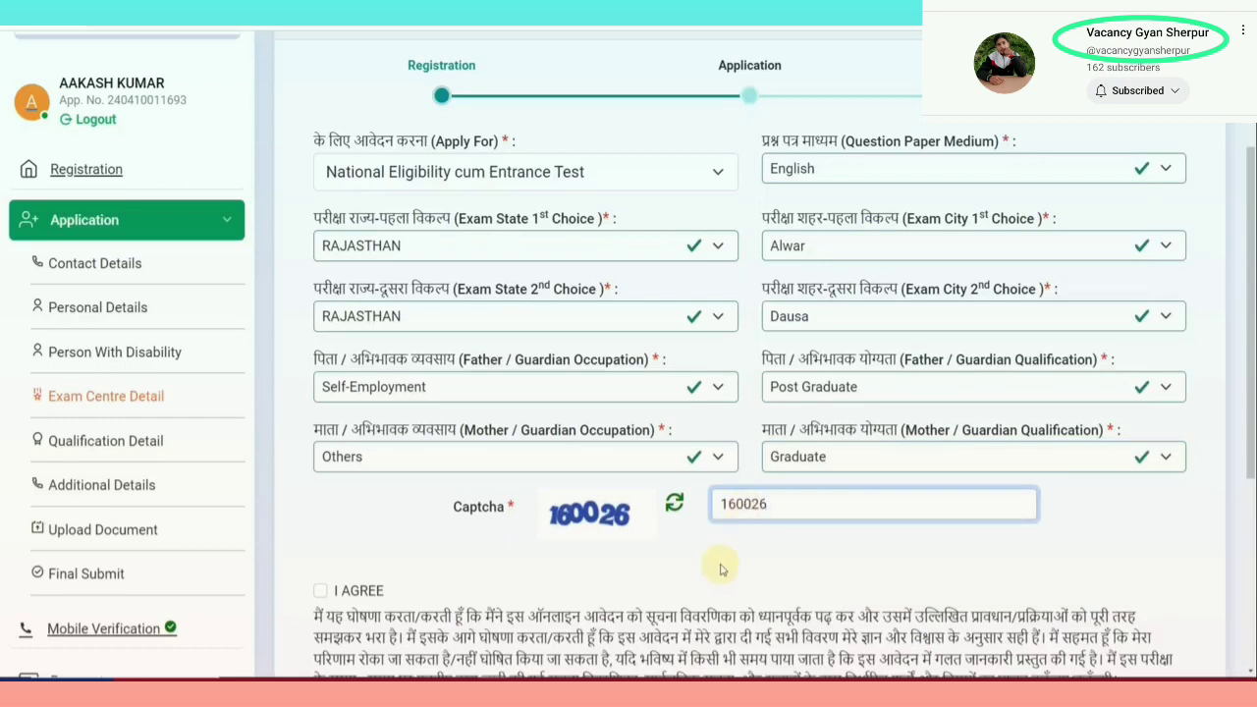
pyautogui.scroll(-2, 536, 524)
pyautogui.click(319, 388)
pyautogui.scroll(-2, 687, 461)
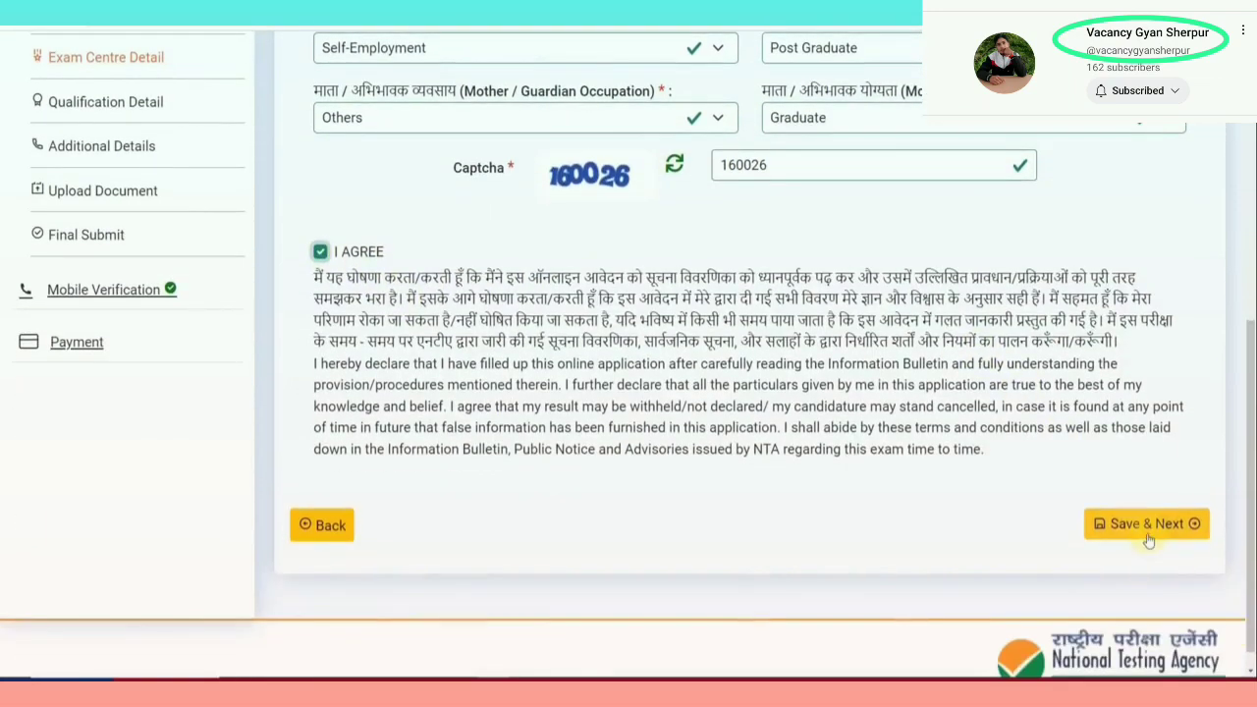
pyautogui.click(1148, 527)
# Set 10th status to Passed in 2018, exam 10th or equivalent, schooling Urban
pyautogui.scroll(-2, 737, 428)
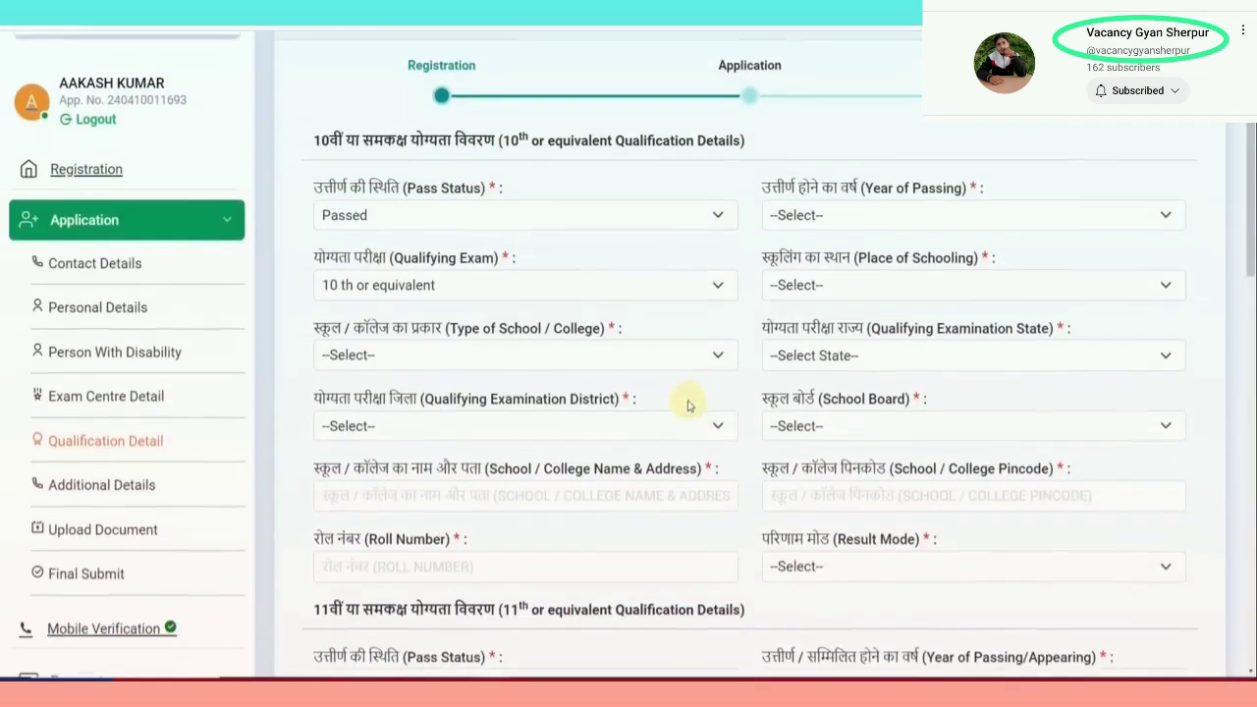
pyautogui.click(475, 218)
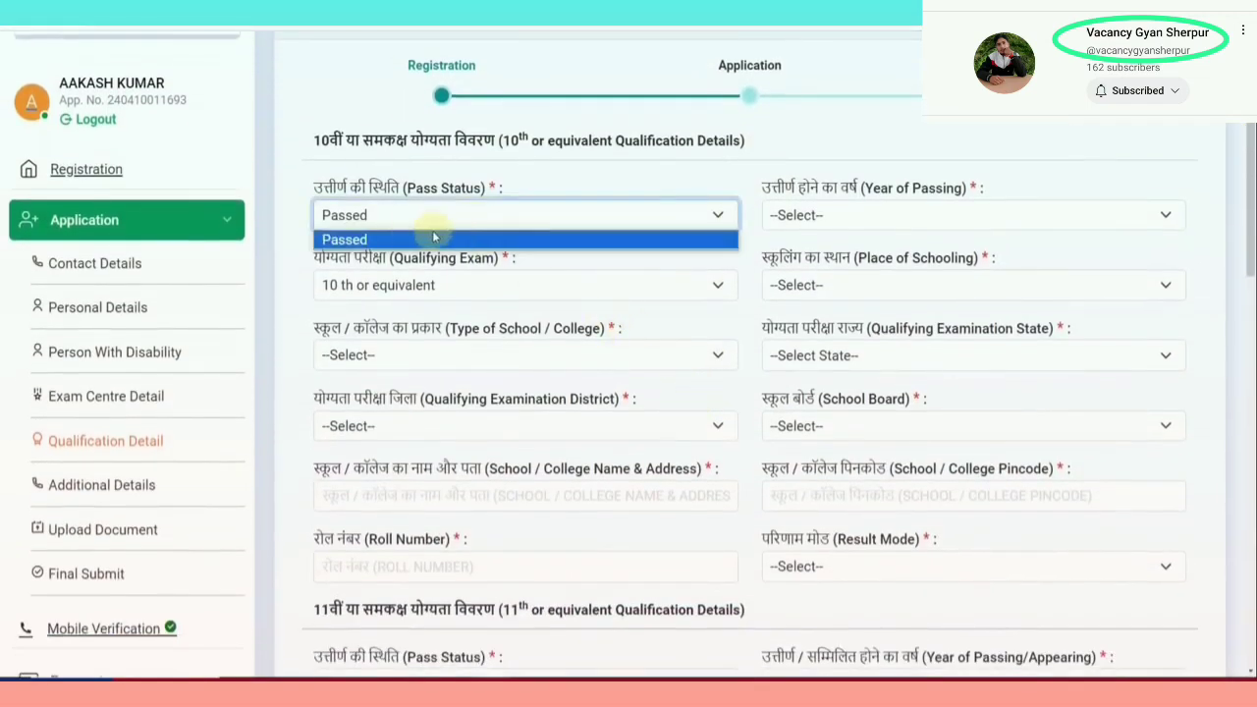
pyautogui.click(852, 218)
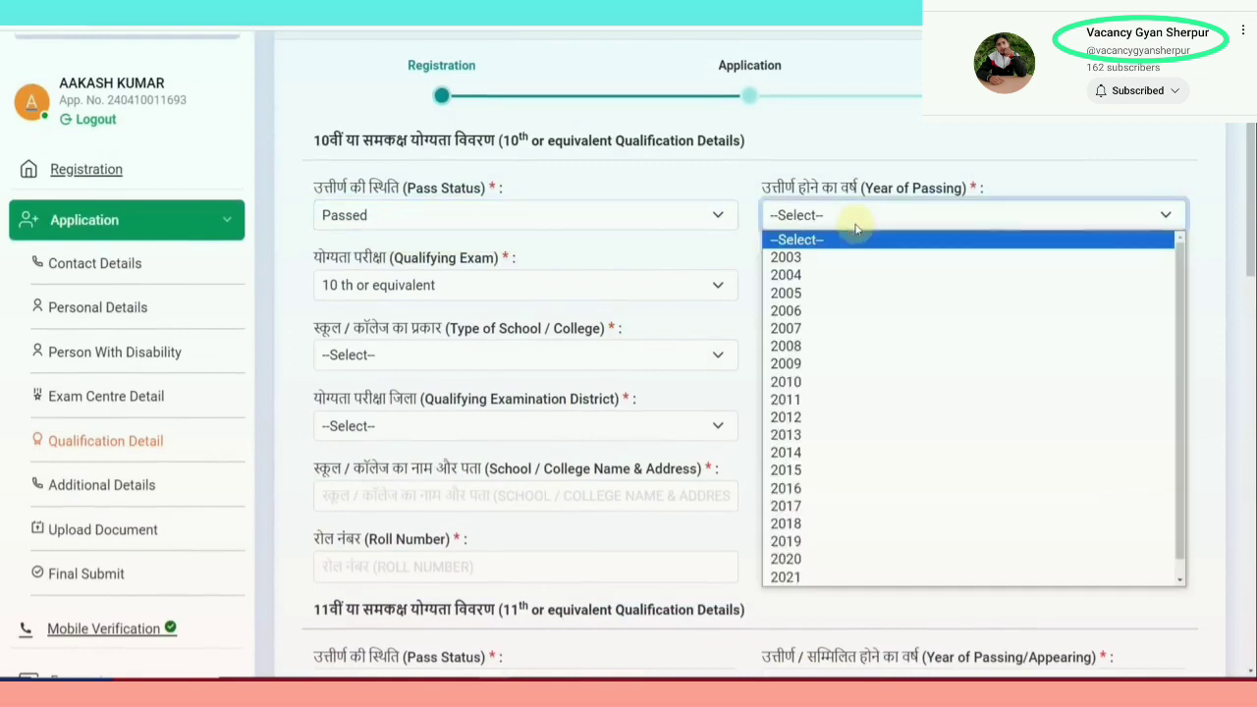
pyautogui.click(830, 525)
pyautogui.click(439, 286)
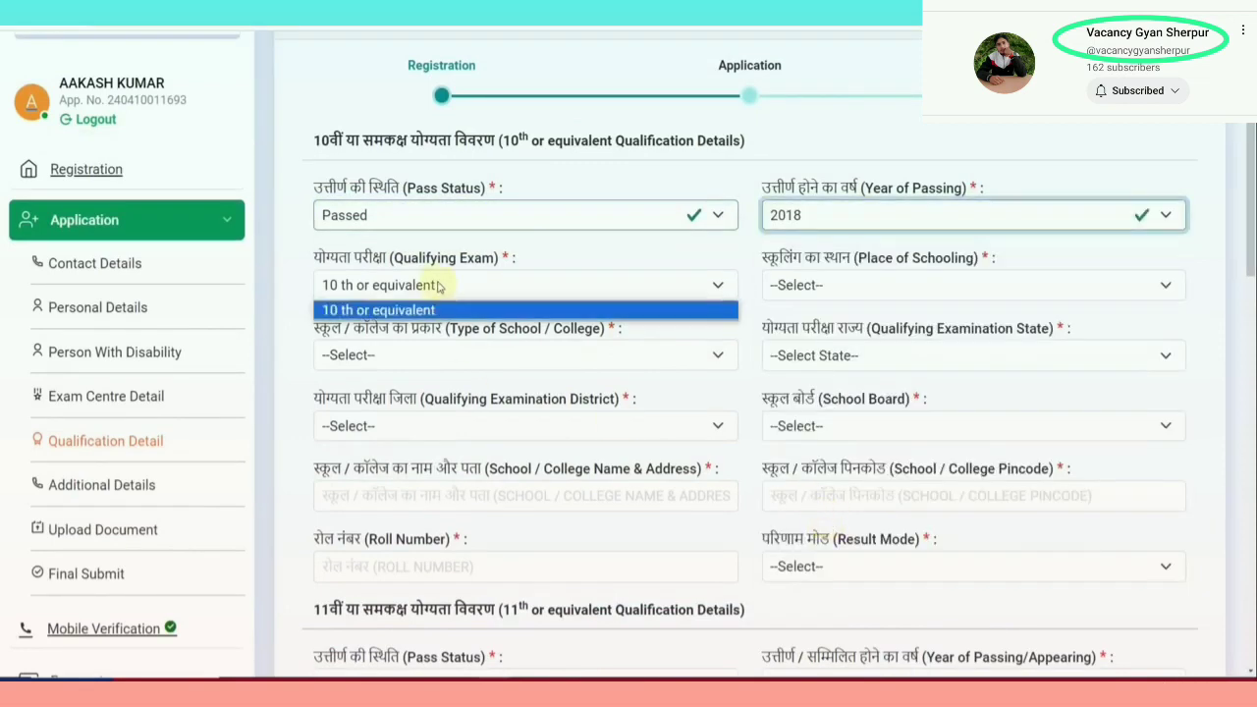
pyautogui.click(795, 287)
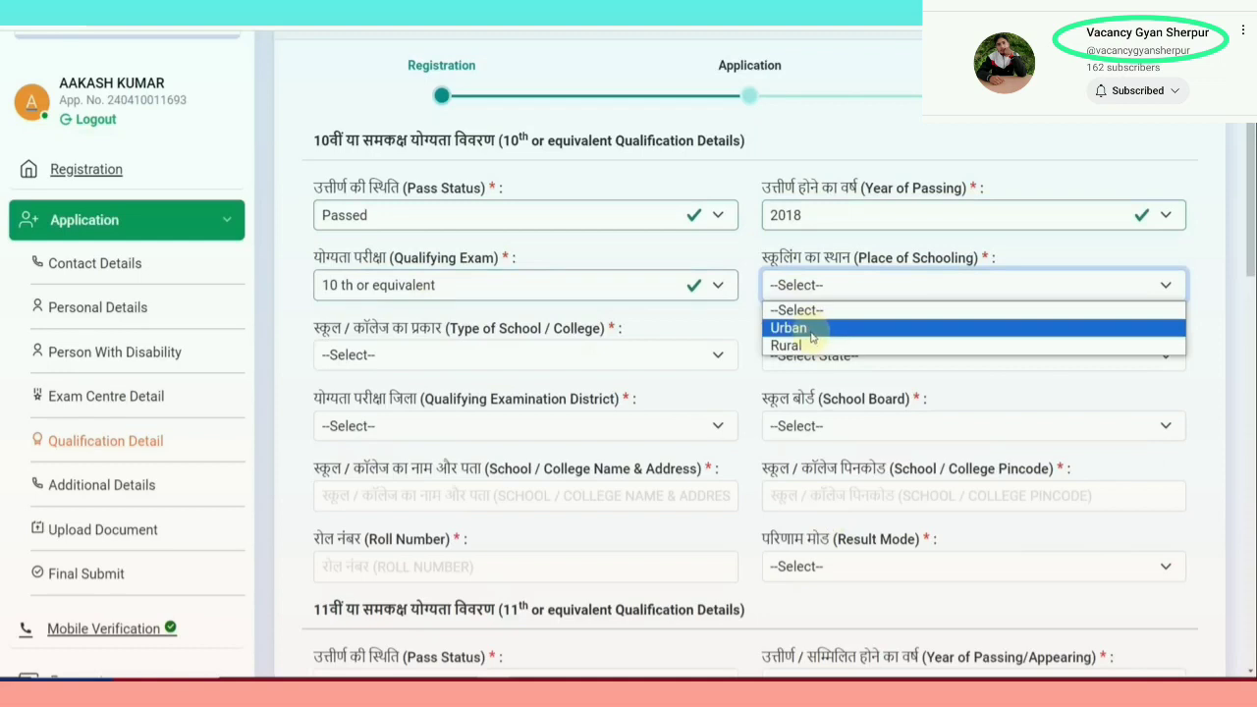
pyautogui.click(811, 337)
# Choose Private Unaided school in RAJASTHAN, Alwar district, with RAJASTHAN BOARD OF SECONDARY EDUCATION
pyautogui.scroll(-1, 482, 304)
pyautogui.click(469, 298)
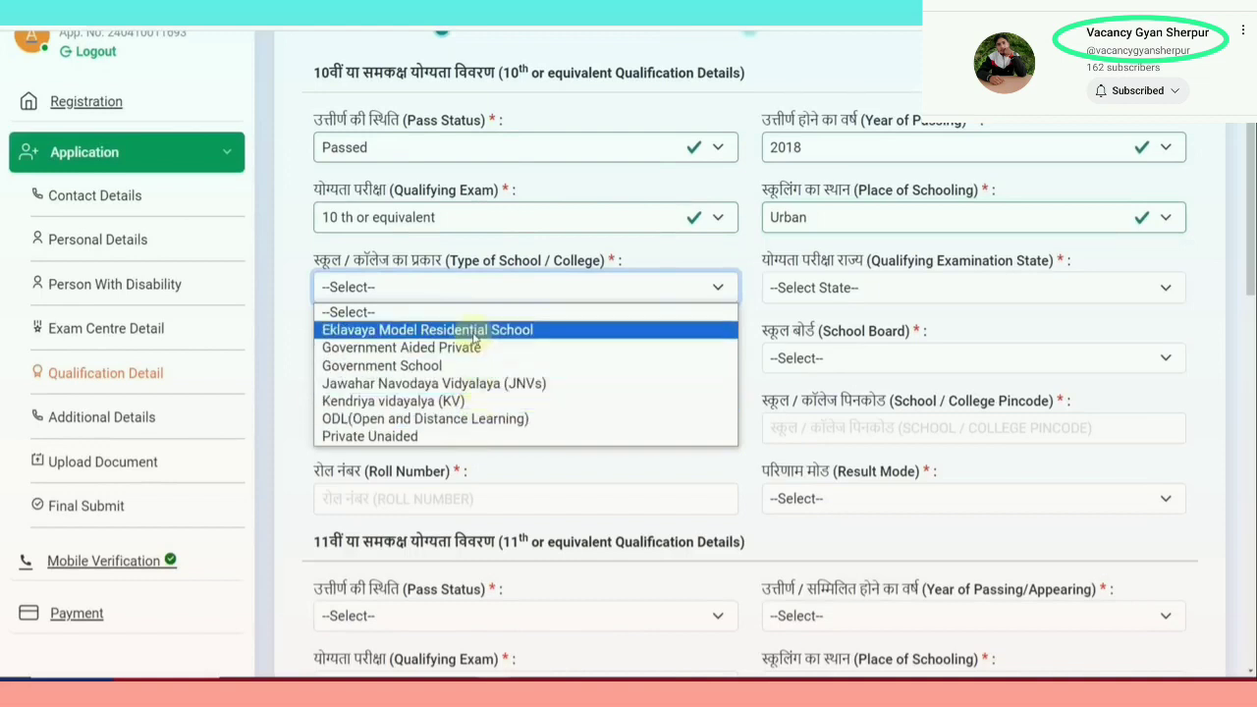
pyautogui.click(415, 436)
pyautogui.click(820, 290)
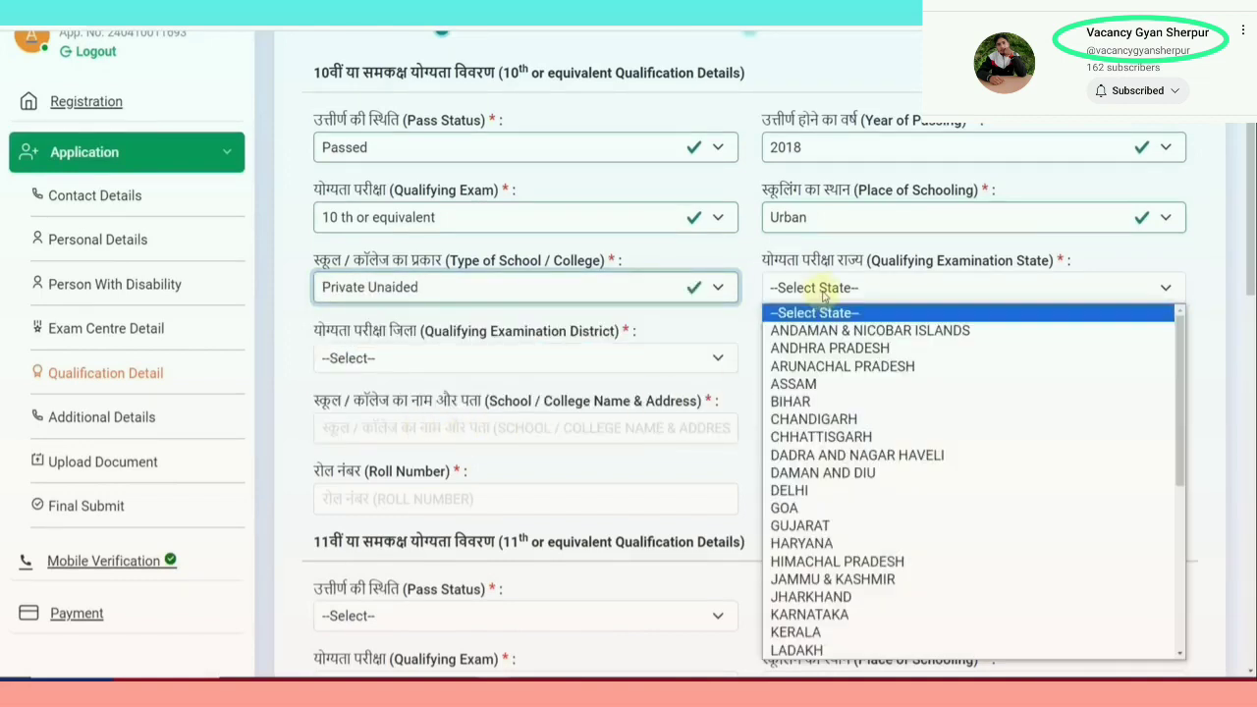
pyautogui.scroll(-5, 820, 457)
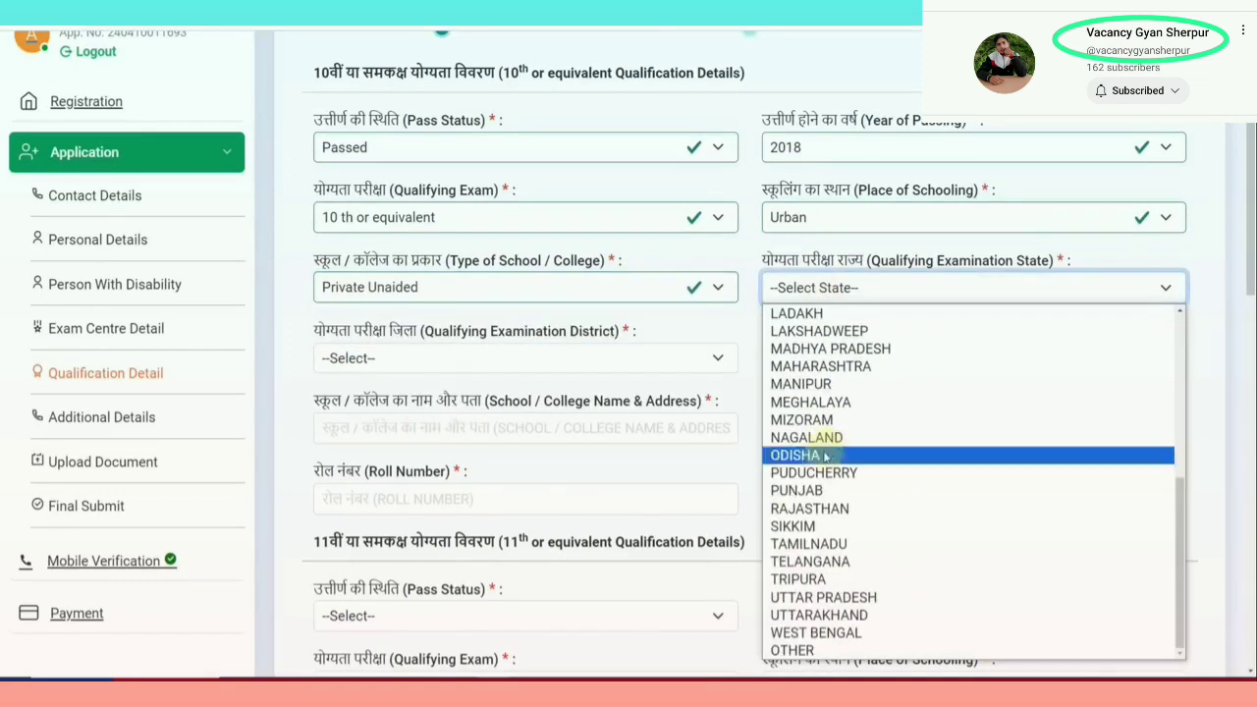
pyautogui.click(820, 507)
pyautogui.click(438, 369)
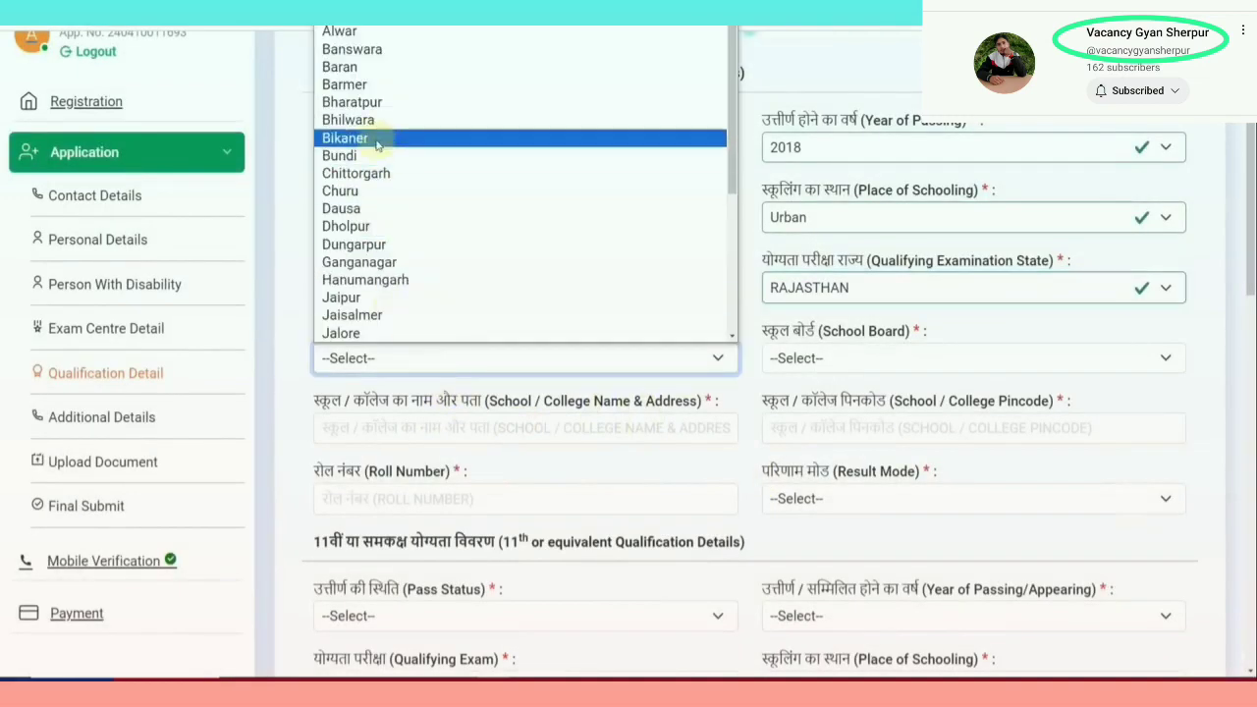
pyautogui.click(392, 33)
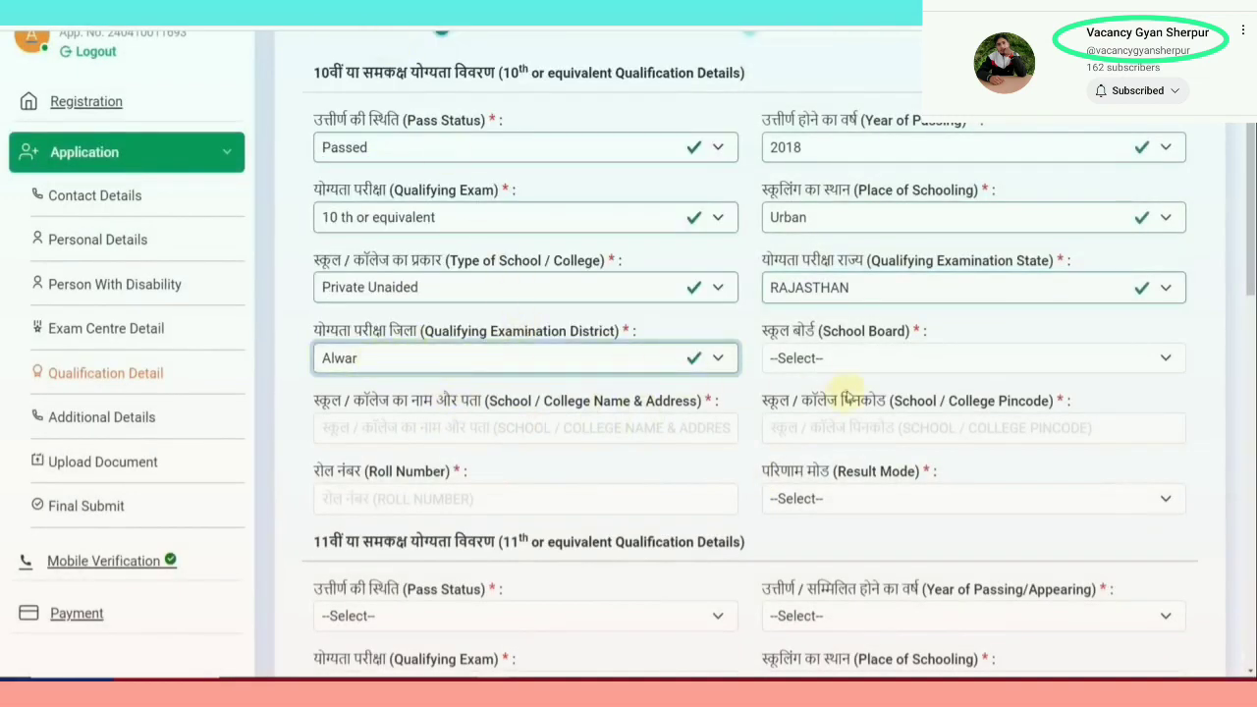
pyautogui.click(846, 363)
pyautogui.scroll(-1, 850, 337)
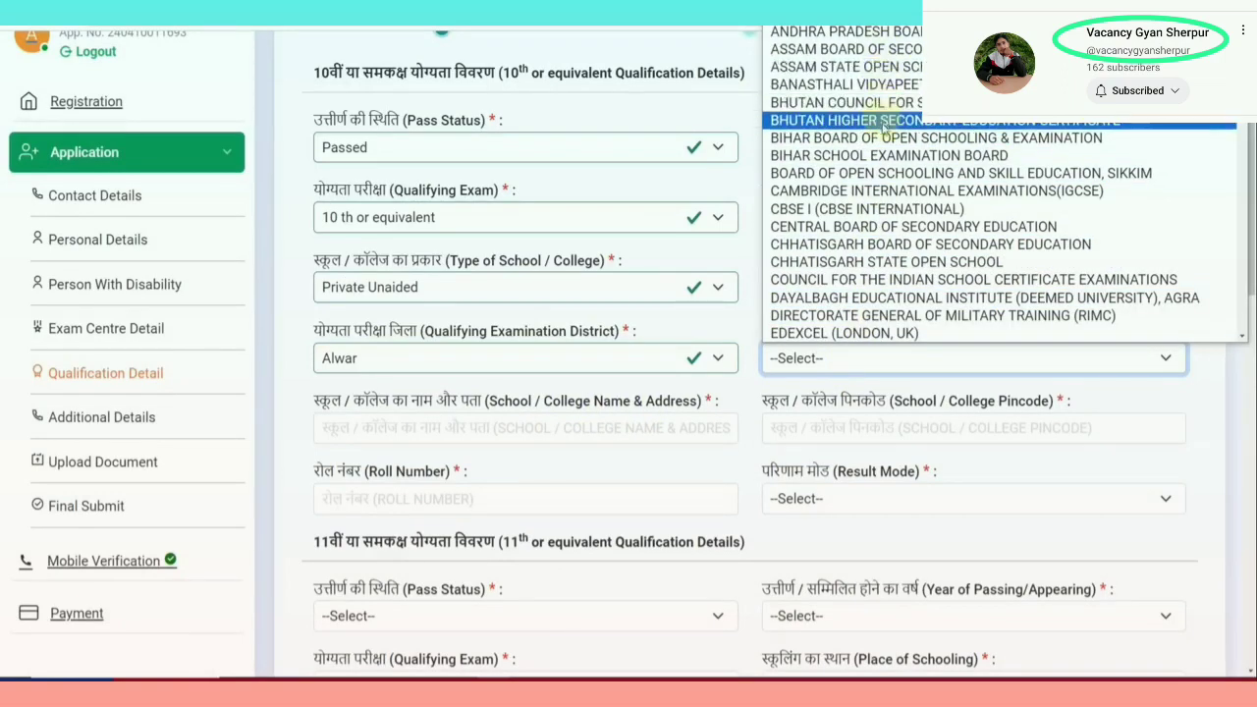
pyautogui.scroll(-10, 883, 167)
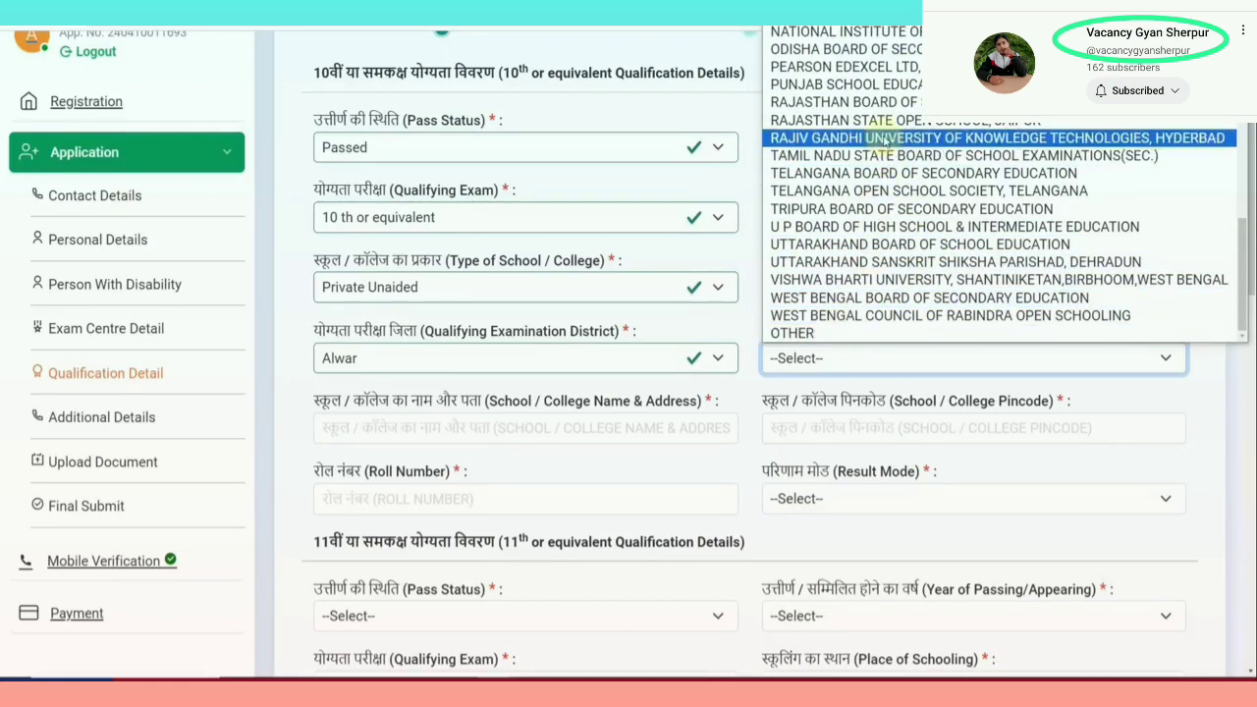
pyautogui.click(845, 103)
# Enter school name RKS, the school pincode and the 10th roll number
pyautogui.scroll(-1, 638, 423)
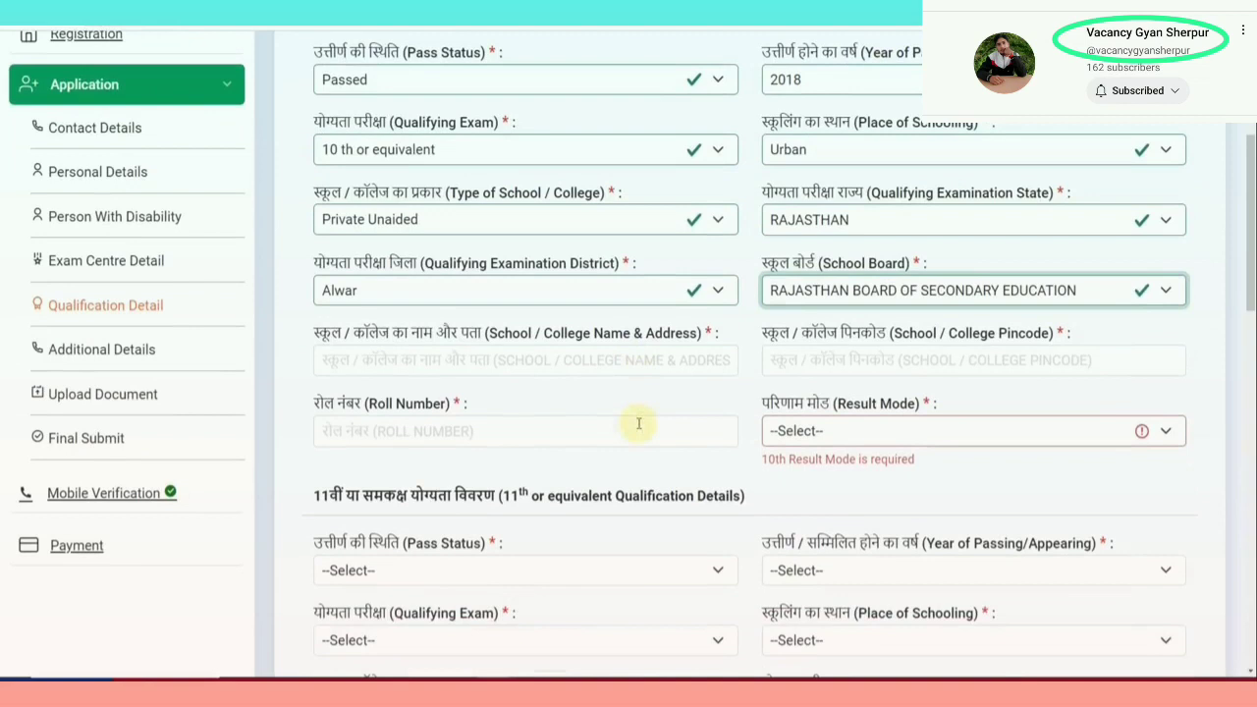
pyautogui.click(449, 360)
pyautogui.write('RKS SCHOOL 160 FEET ROAD ALWAR')
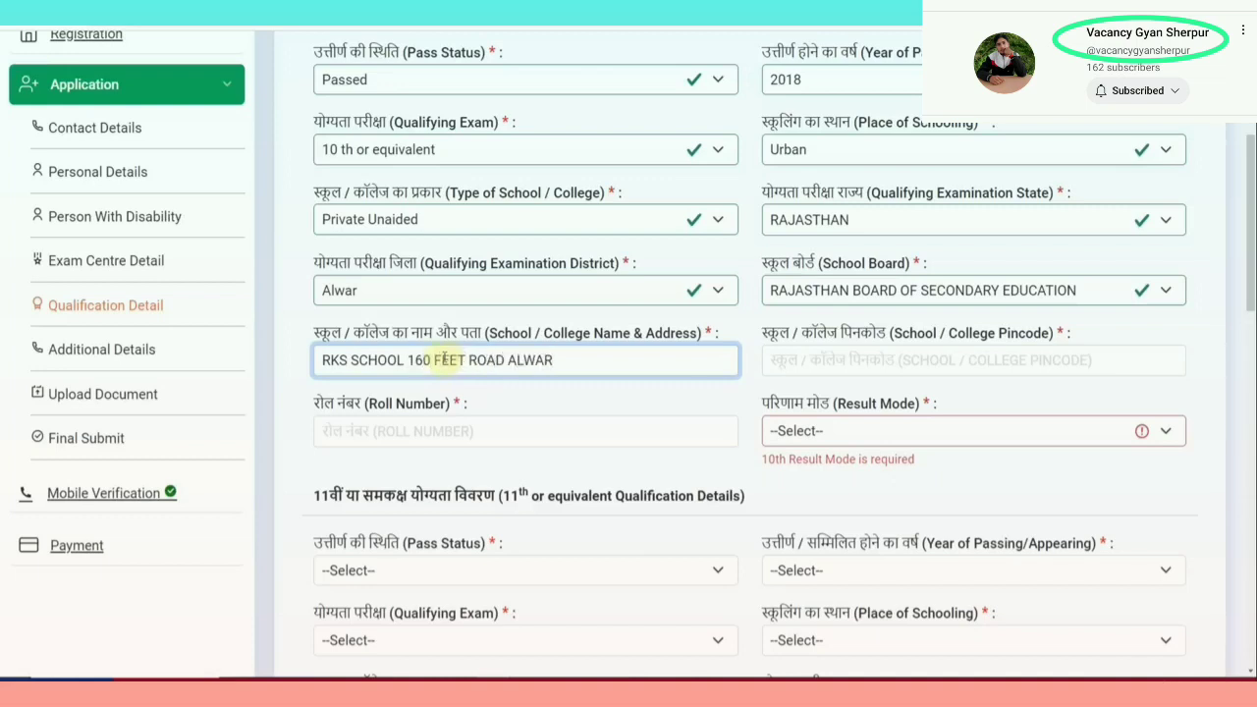
pyautogui.press('Tab')
pyautogui.write('3')
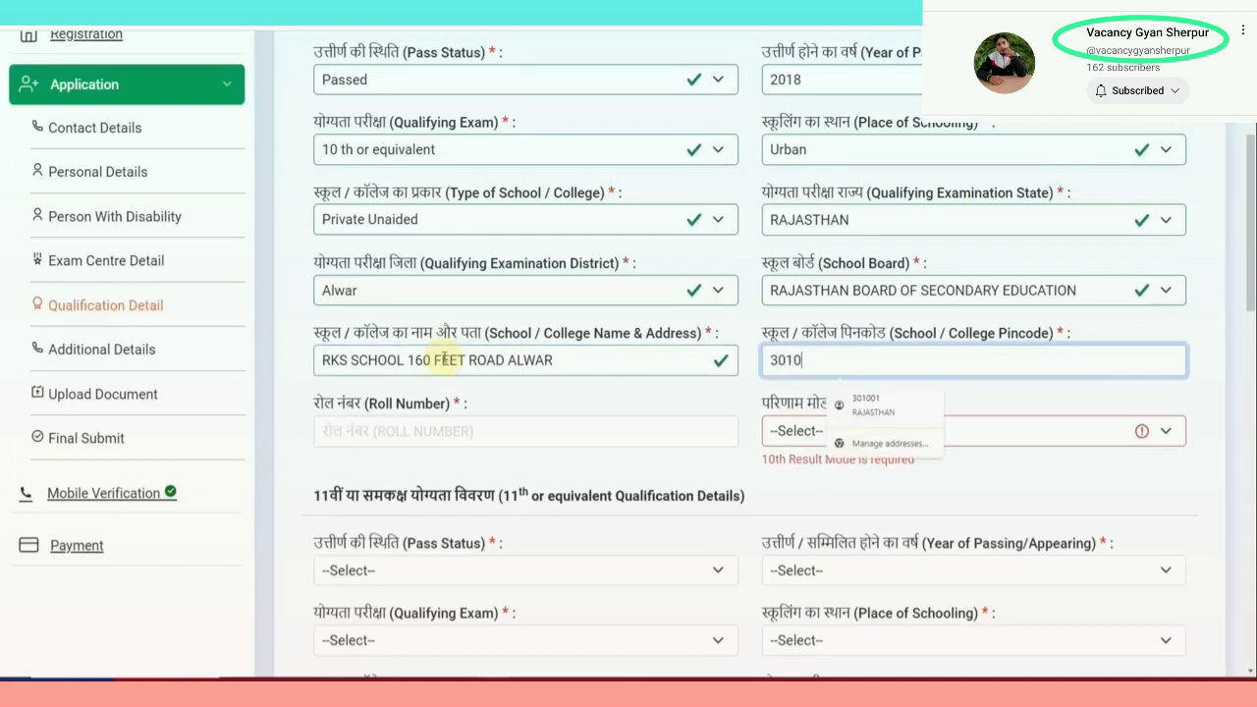
pyautogui.write('01001')
pyautogui.click(547, 395)
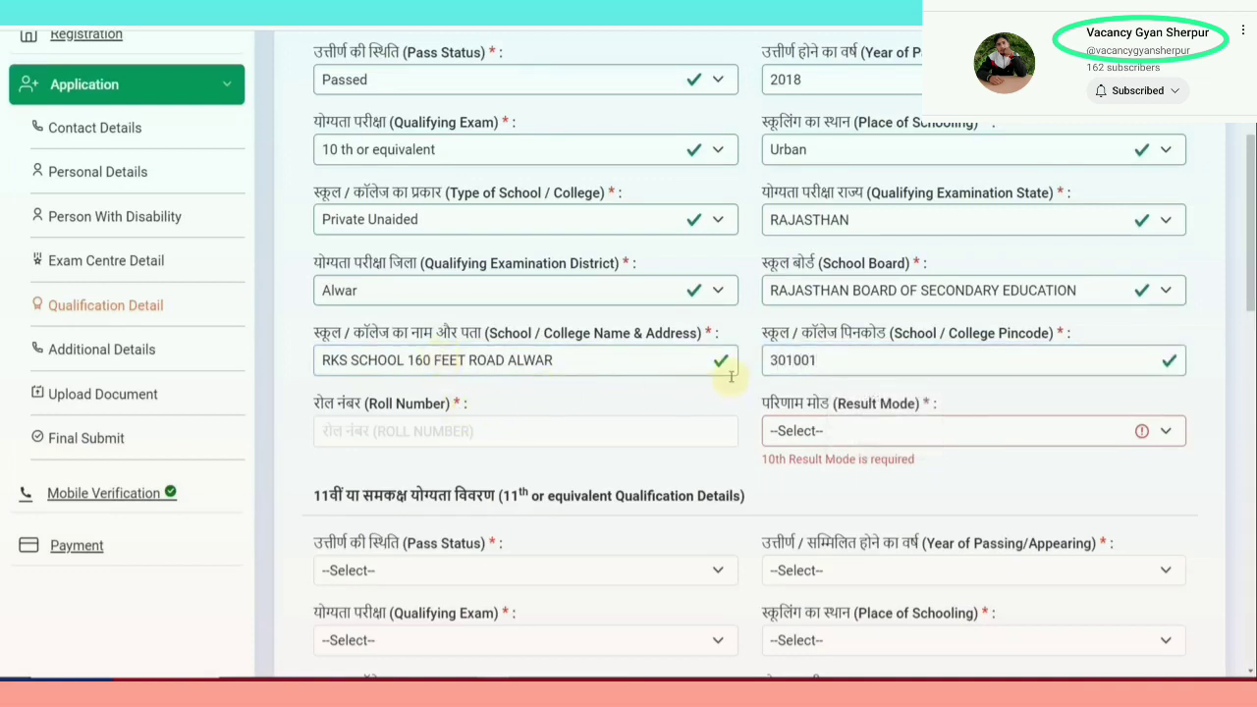
pyautogui.scroll(-1, 665, 404)
pyautogui.click(506, 365)
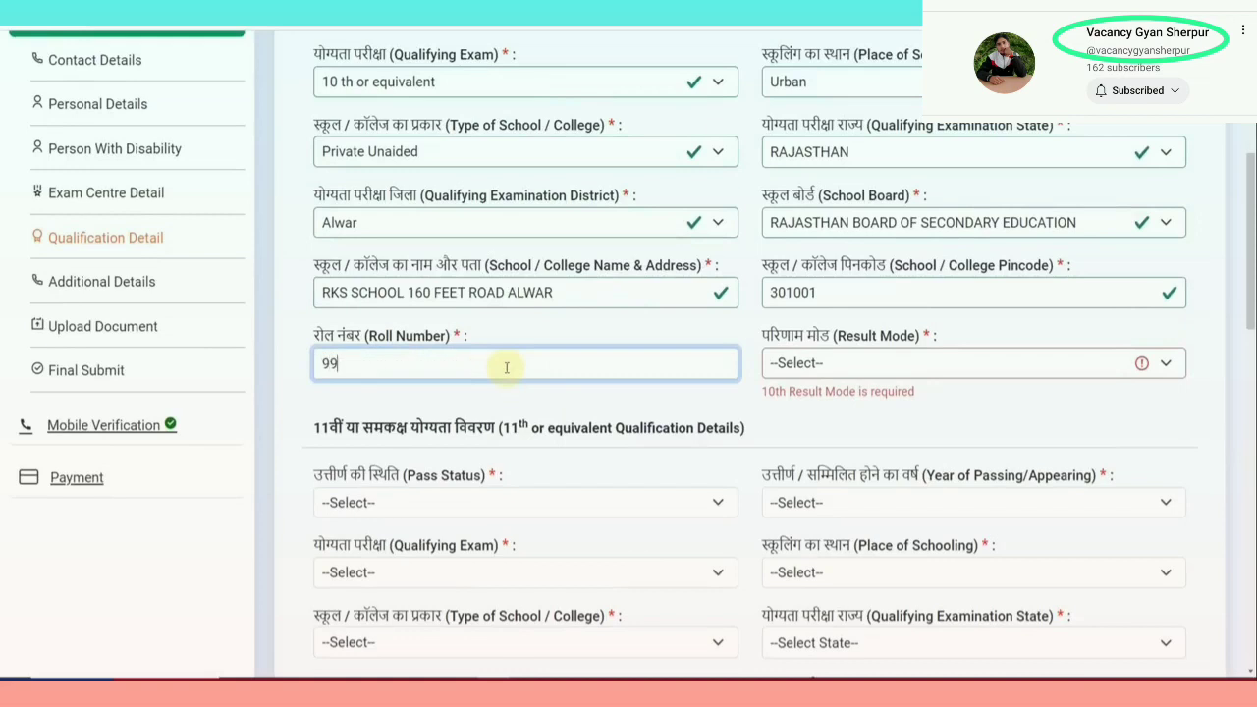
# Set result mode to Percentage with 600 total and 480 obtained marks (80.00%)
pyautogui.click(832, 364)
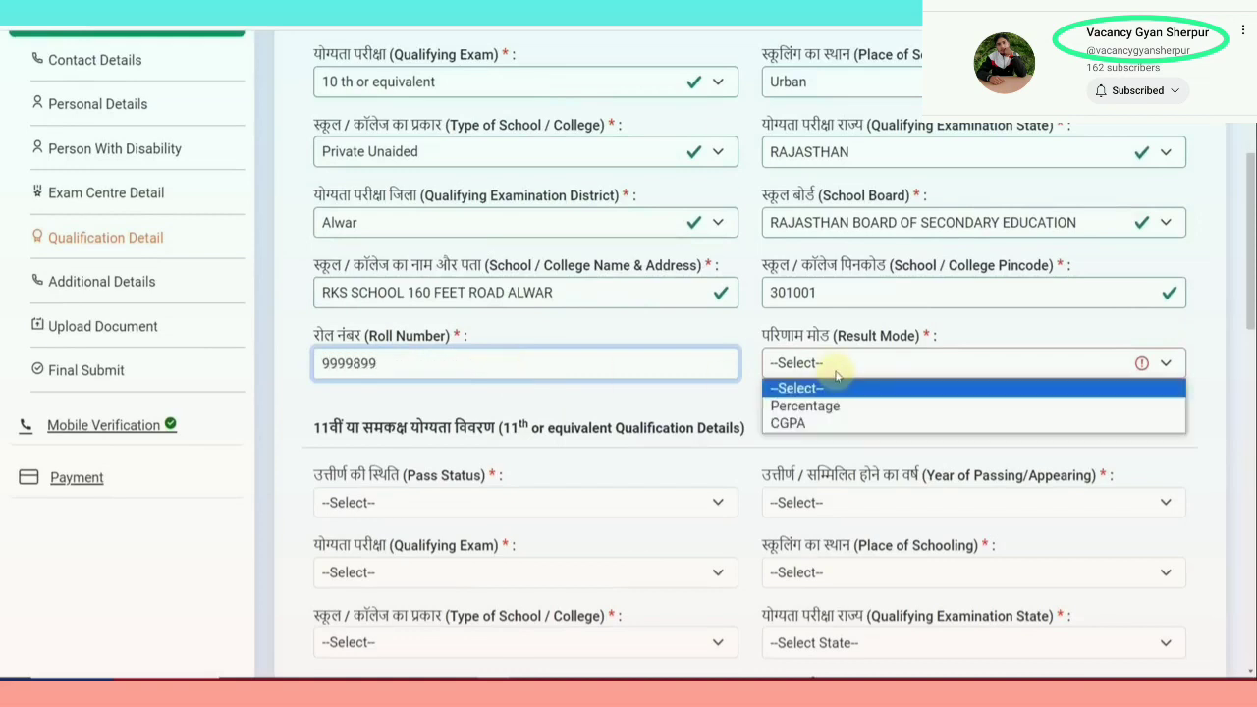
pyautogui.click(836, 422)
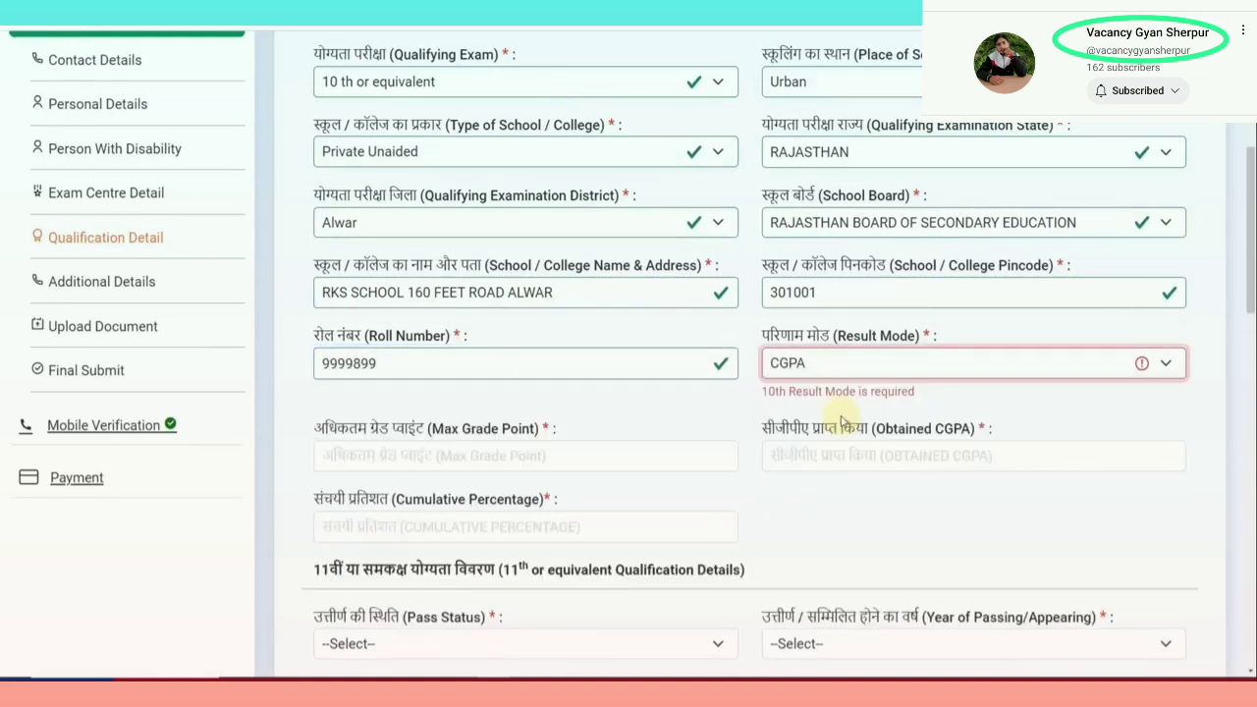
pyautogui.click(805, 365)
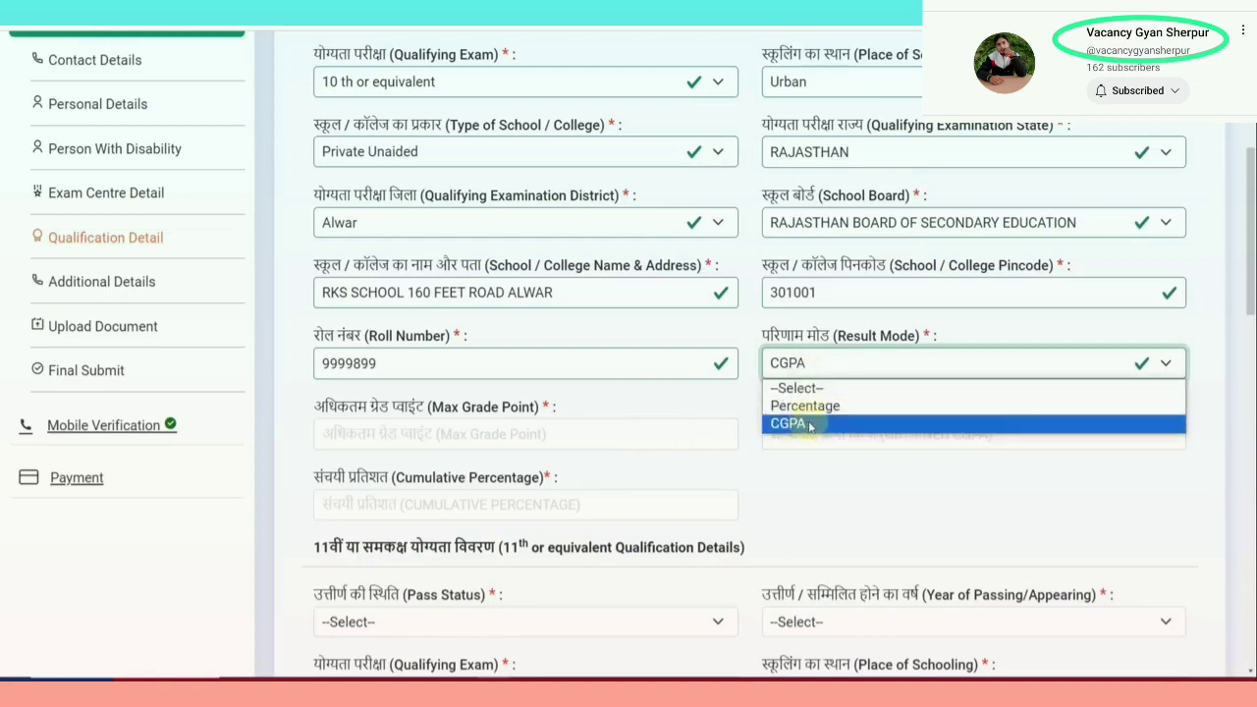
pyautogui.click(807, 407)
pyautogui.click(423, 432)
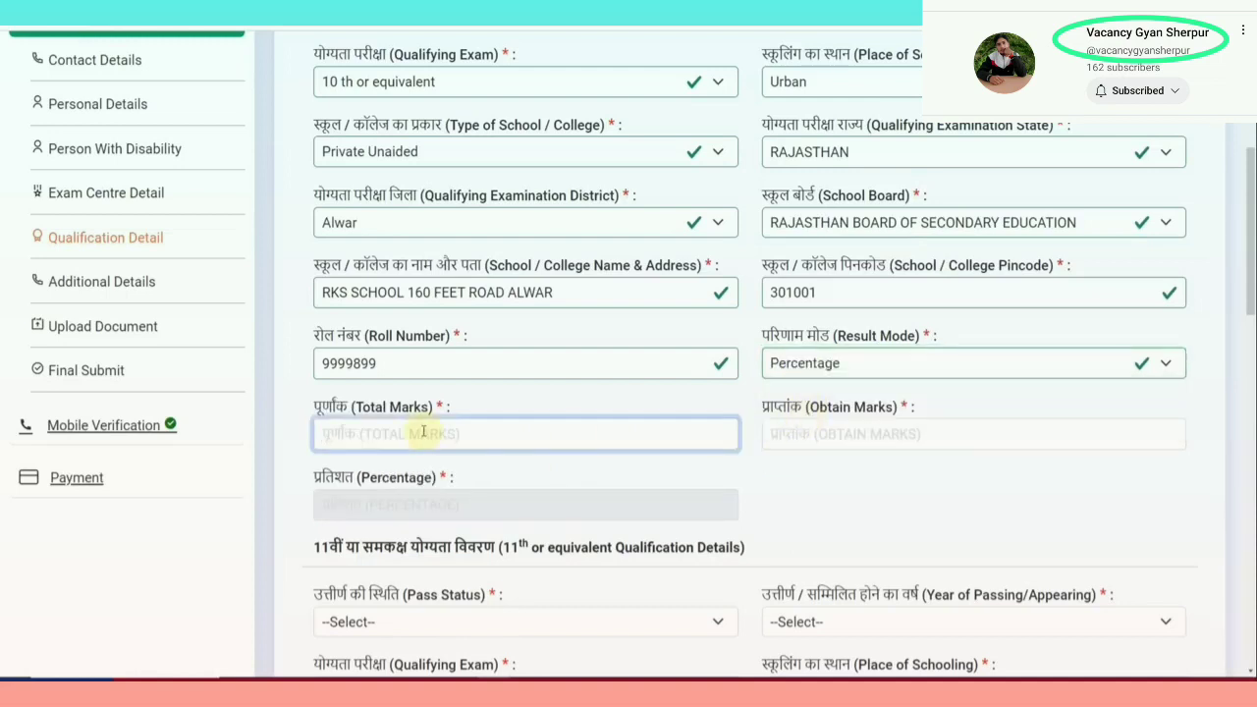
pyautogui.write('600')
pyautogui.press('Tab')
pyautogui.write('4')
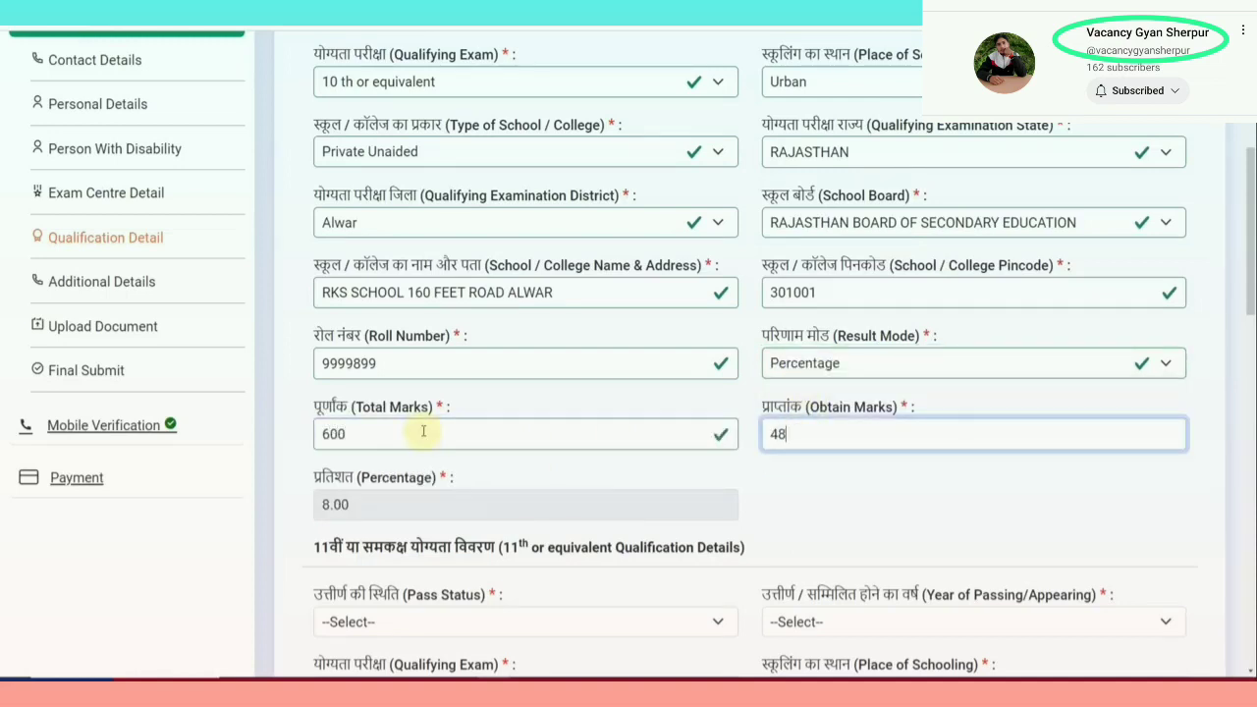
pyautogui.click(869, 505)
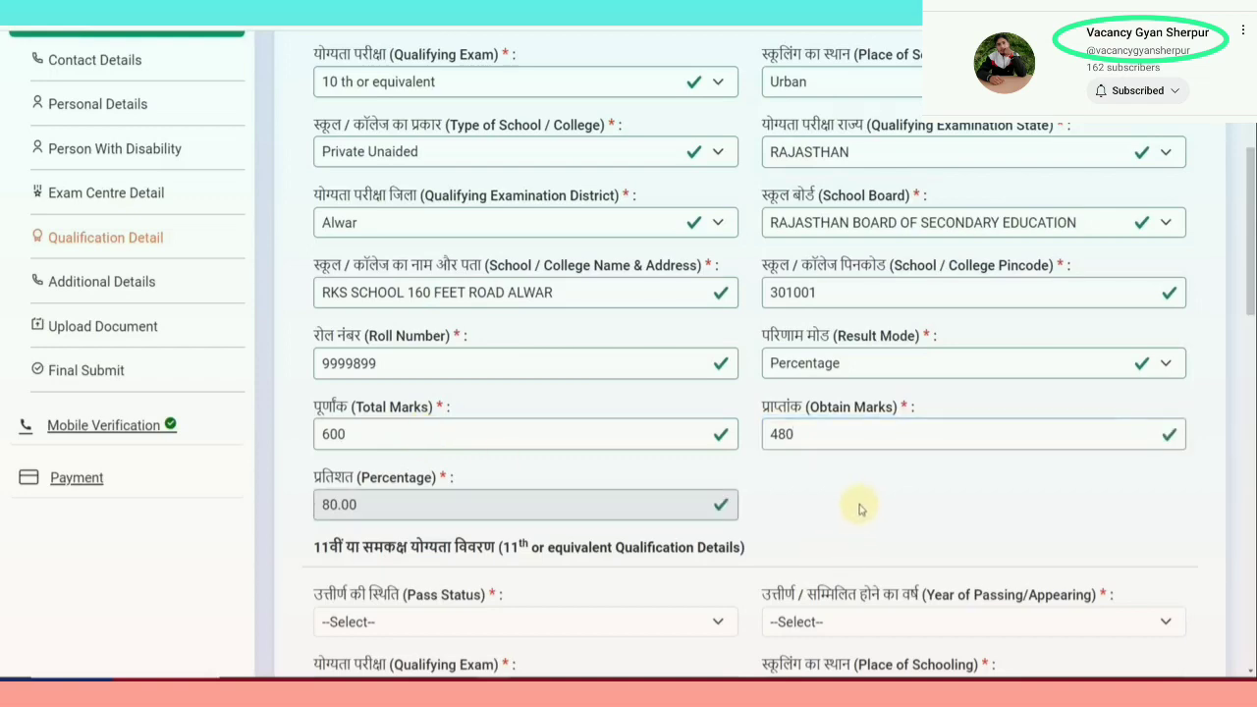
pyautogui.scroll(-5, 860, 509)
pyautogui.click(367, 220)
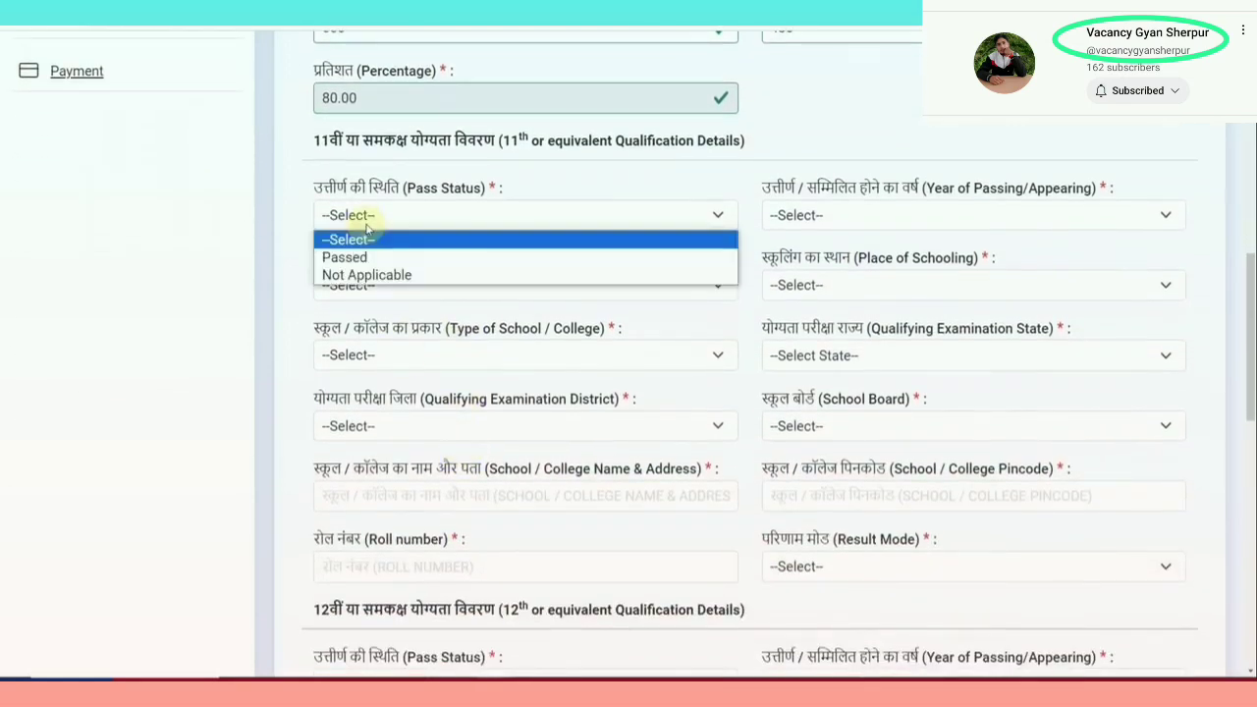
# Set the 11th pass status to Passed with year of passing 2019
pyautogui.click(395, 276)
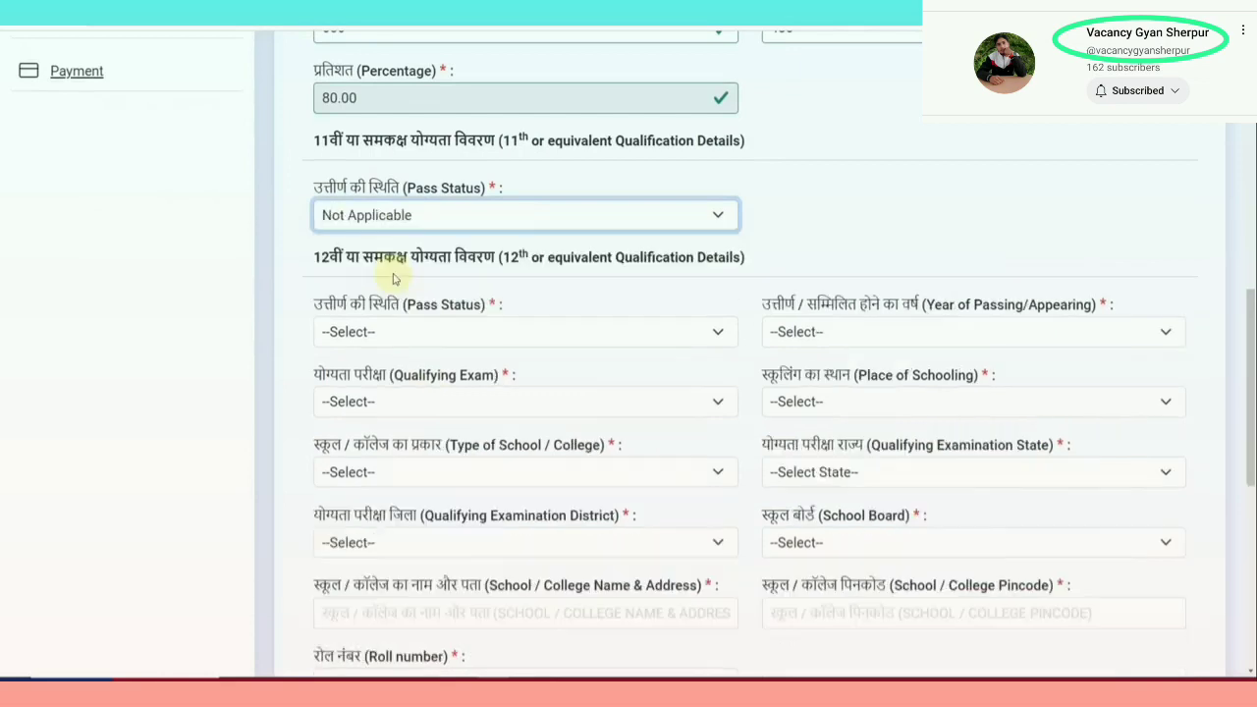
pyautogui.click(382, 227)
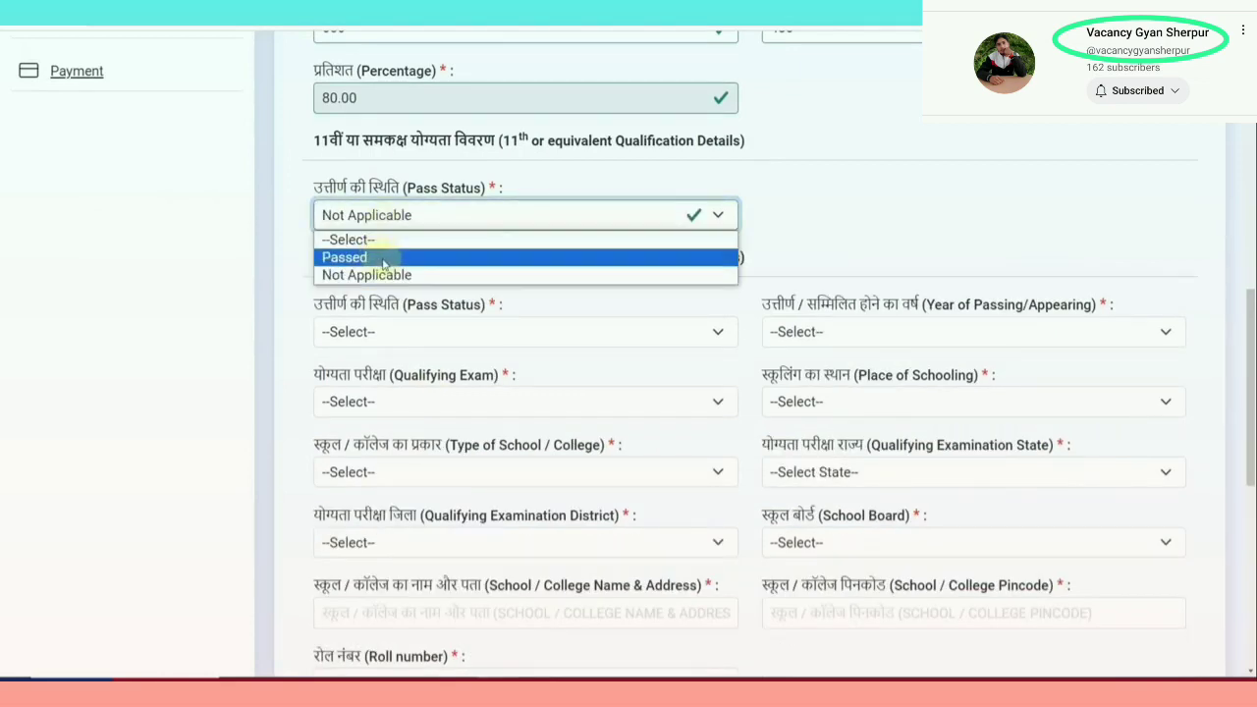
pyautogui.click(385, 255)
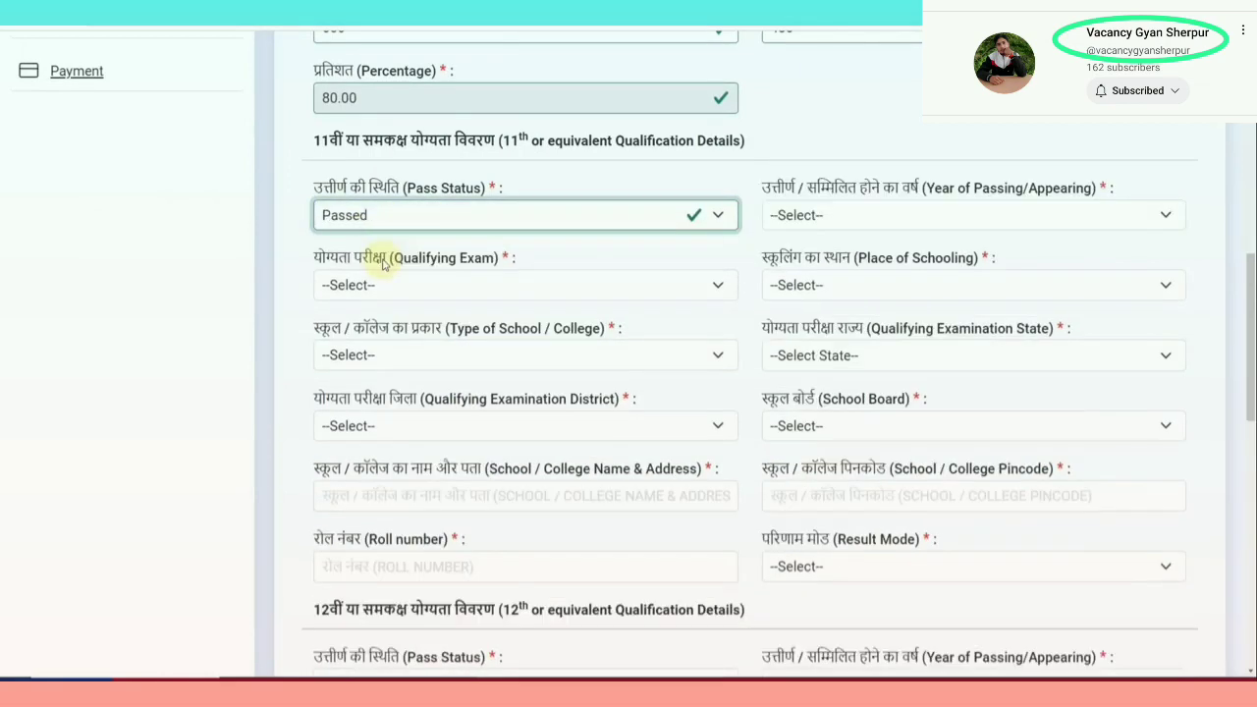
pyautogui.click(790, 216)
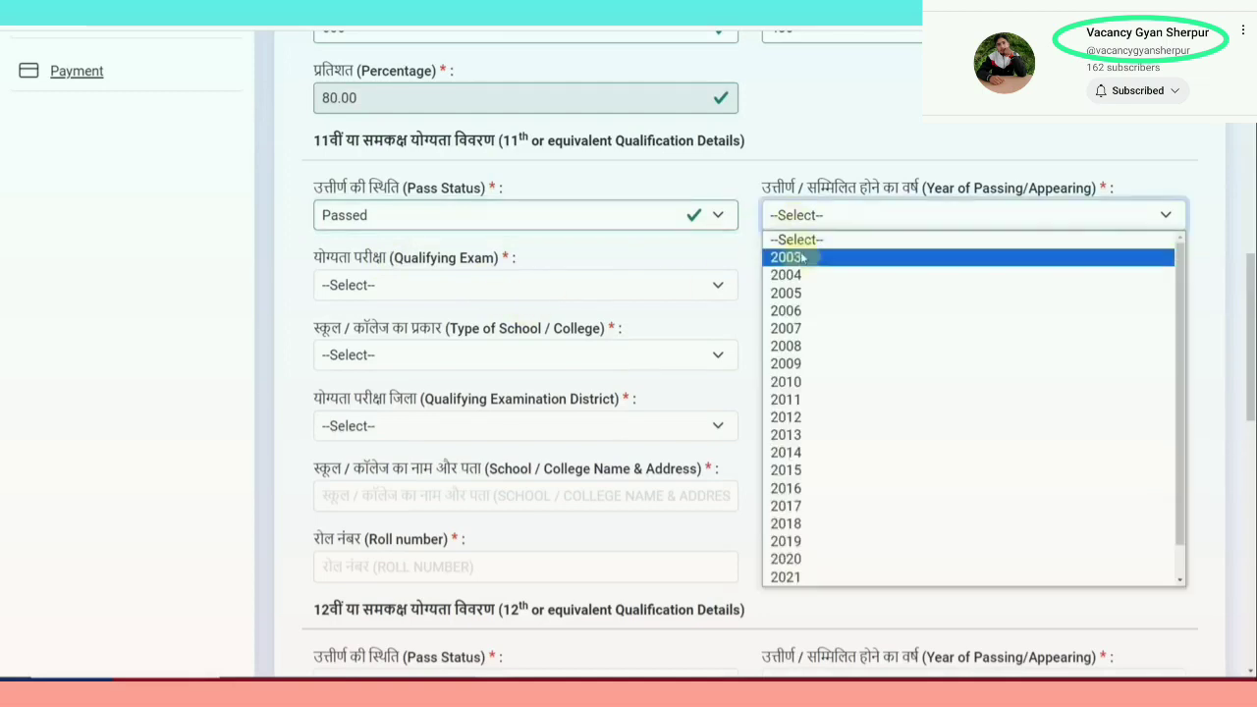
pyautogui.click(807, 543)
# Choose 11th or equivalent as the exam, Urban schooling, and Private Unaided school type
pyautogui.click(350, 285)
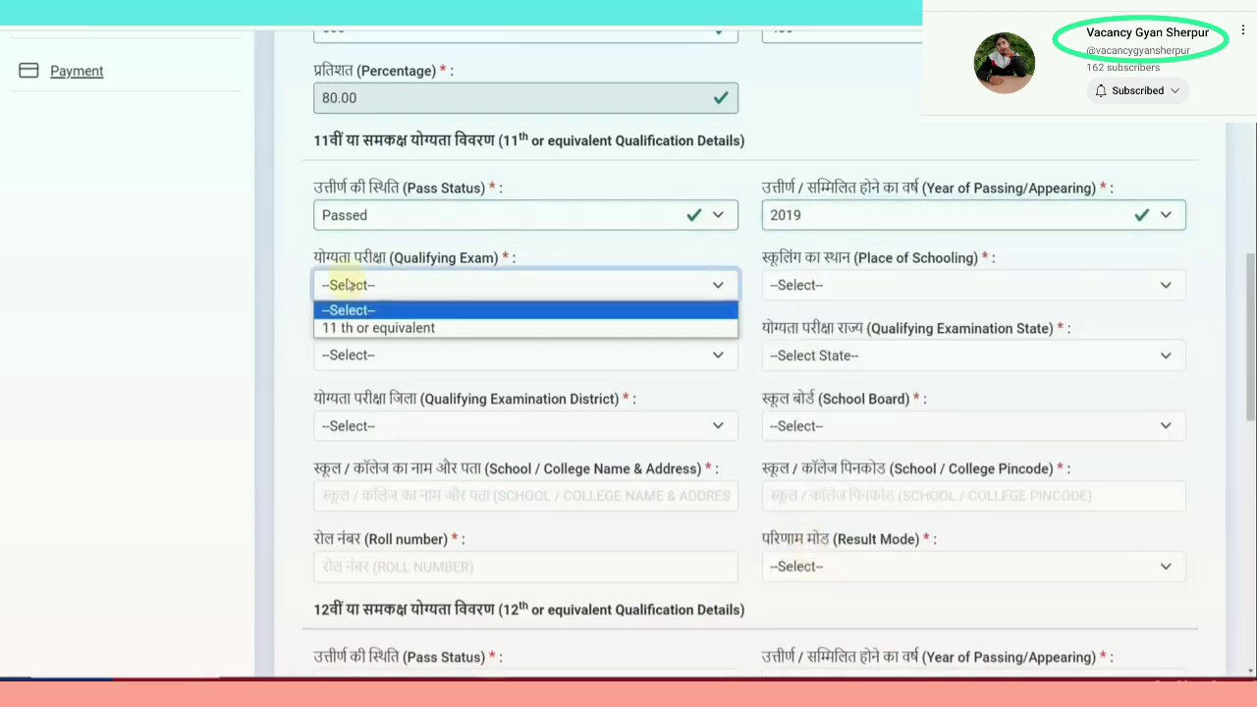
pyautogui.click(365, 328)
pyautogui.click(775, 285)
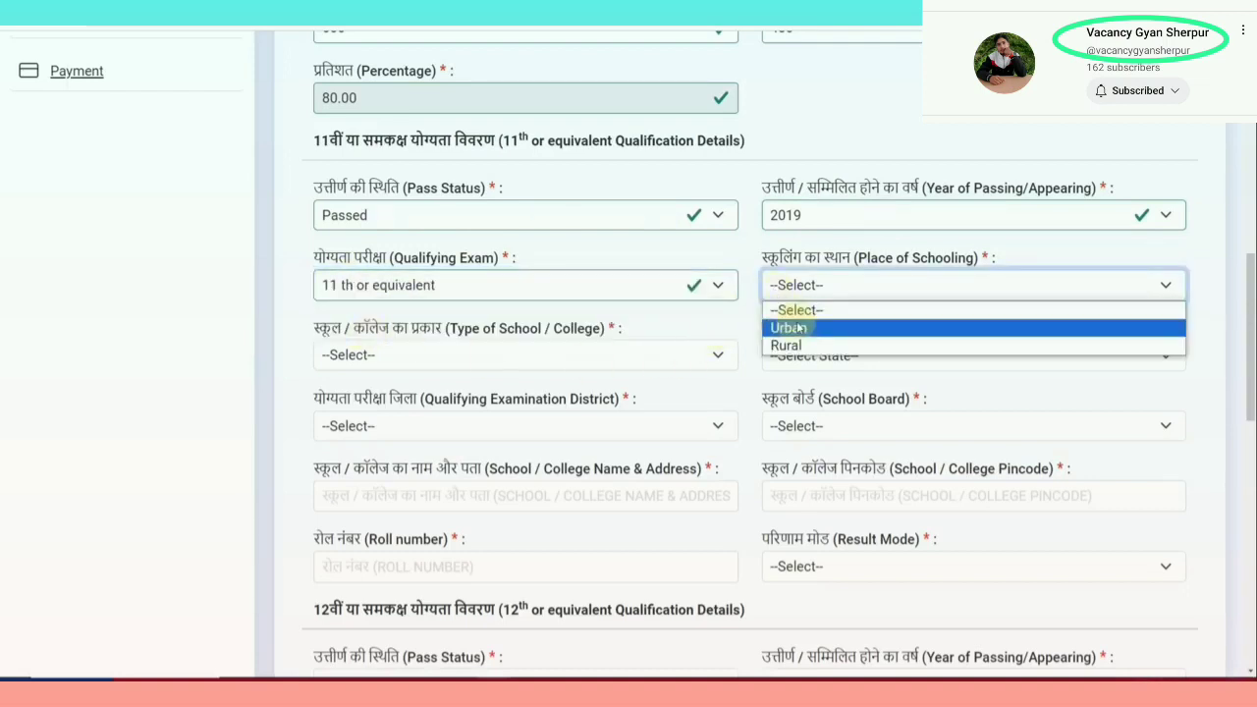
pyautogui.click(786, 325)
pyautogui.click(436, 355)
pyautogui.click(393, 504)
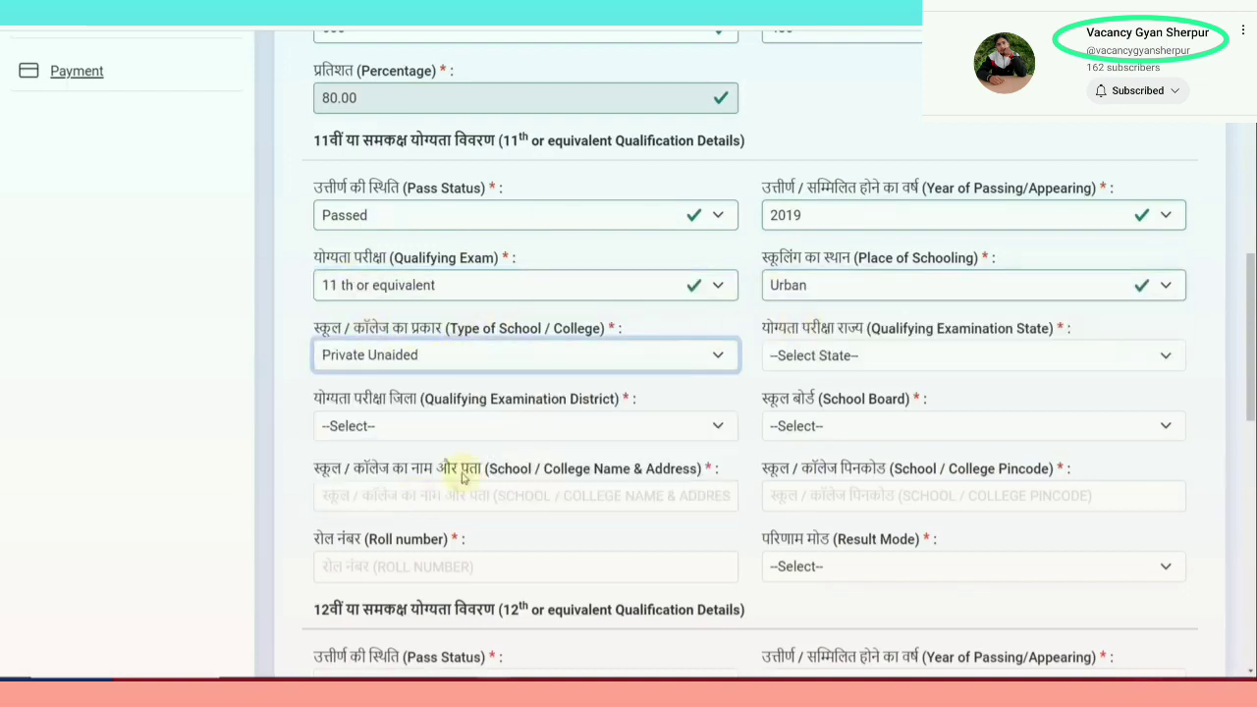
# Set the 11th examination state to RAJASTHAN and the district to Alwar
pyautogui.click(800, 355)
pyautogui.scroll(-3, 822, 285)
pyautogui.scroll(-3, 822, 284)
pyautogui.click(814, 186)
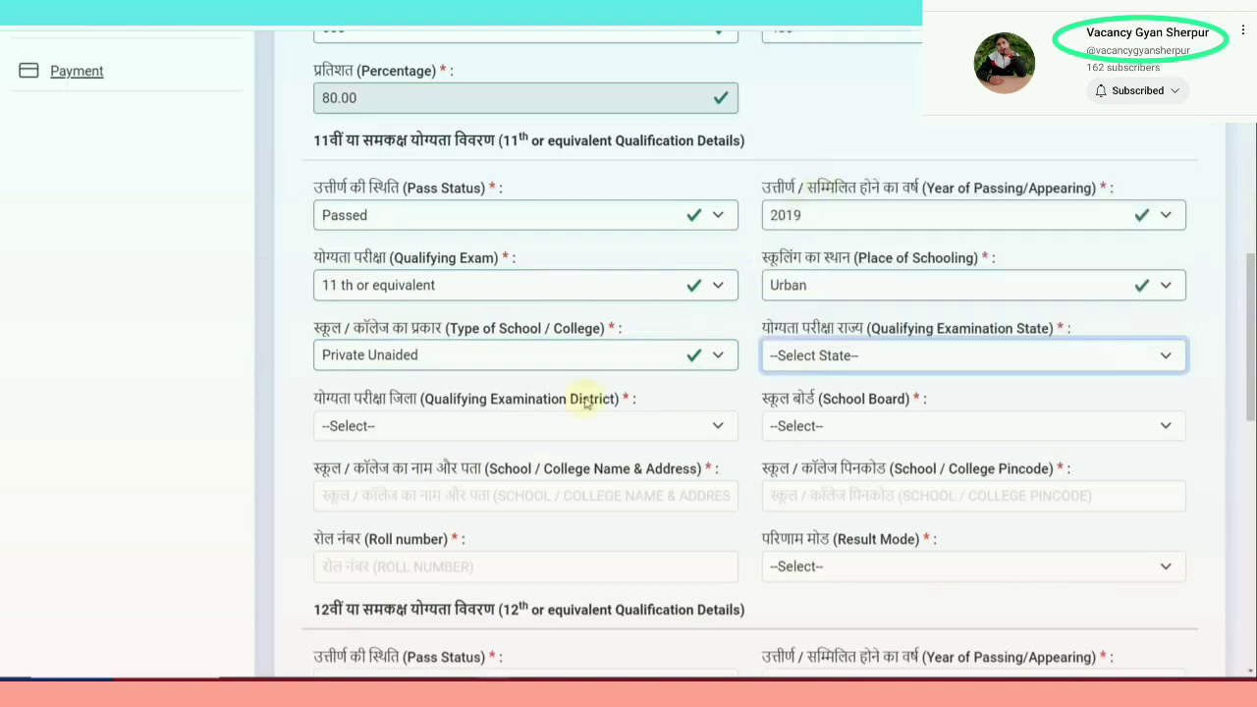
pyautogui.click(482, 425)
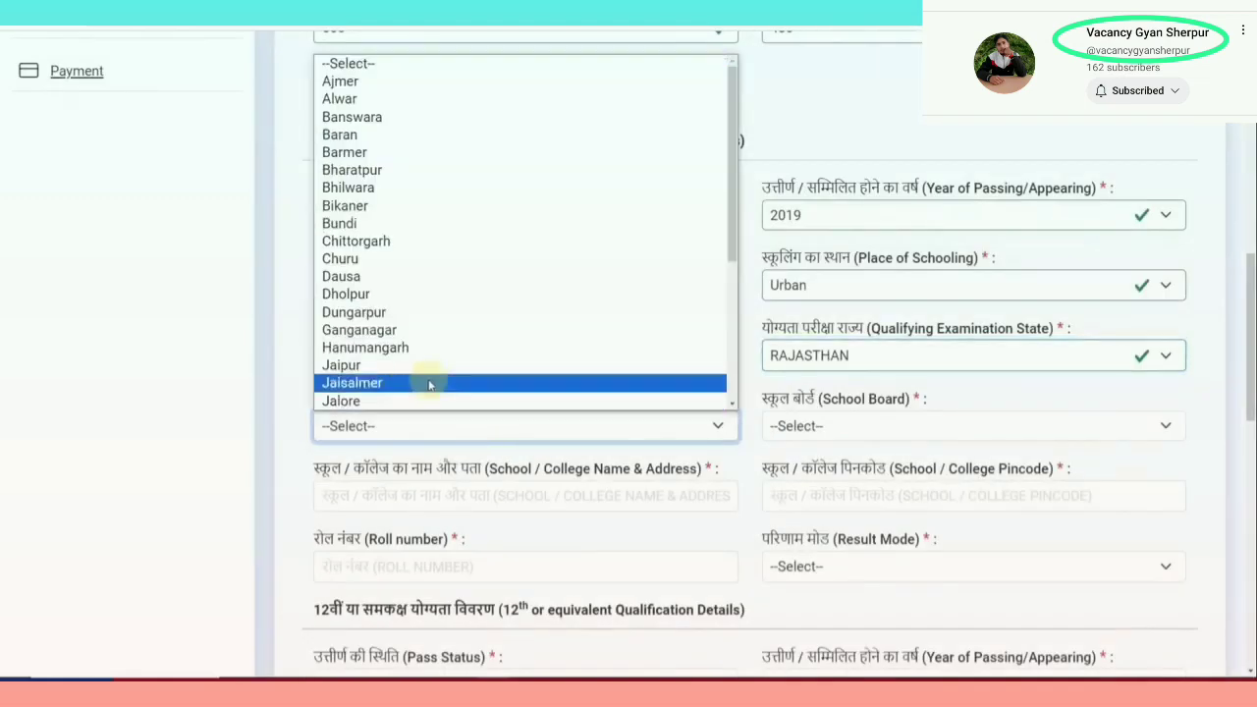
pyautogui.click(393, 99)
# Select RAJASTHAN BOARD OF SECONDARY EDUCATION as the 11th school board
pyautogui.click(823, 425)
pyautogui.scroll(-5, 835, 373)
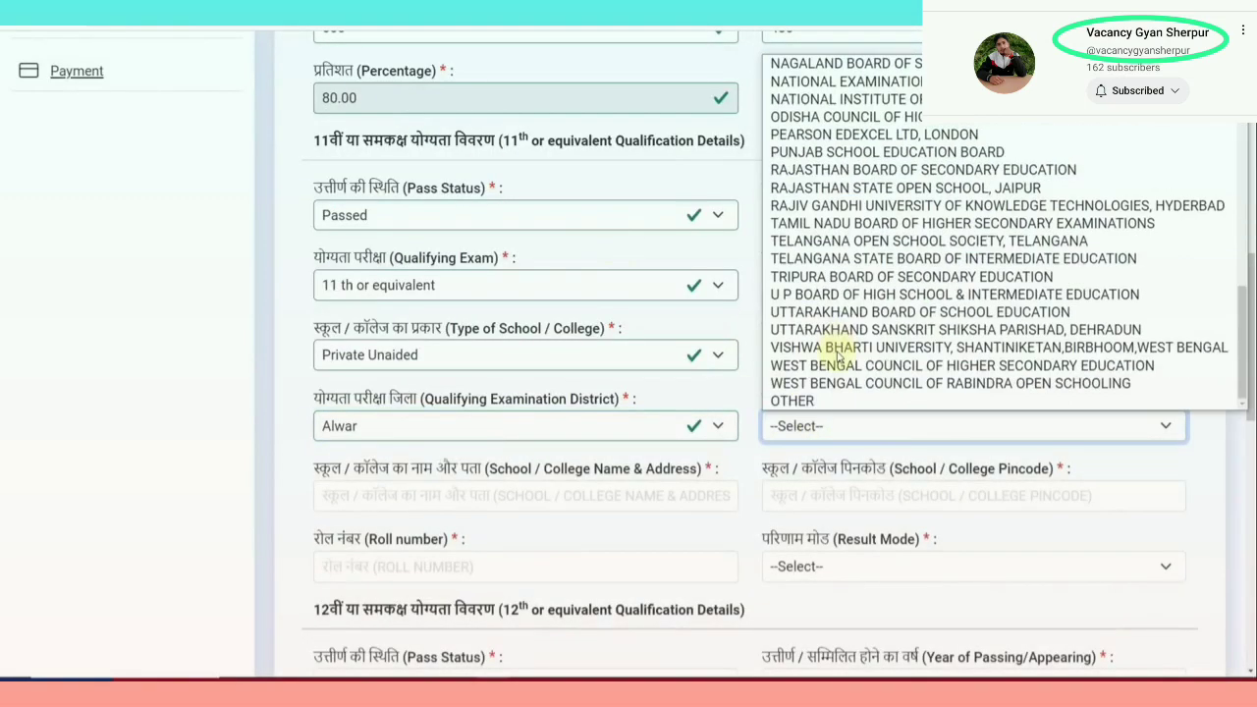
pyautogui.click(832, 435)
pyautogui.click(832, 435)
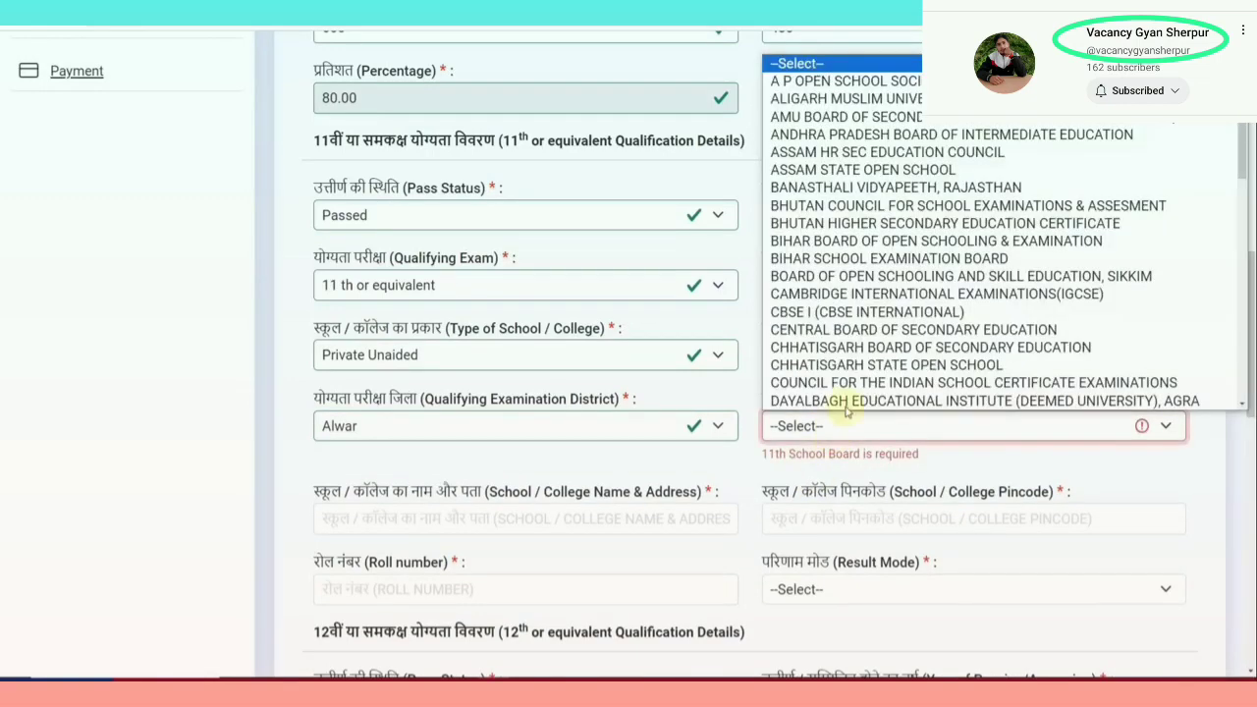
pyautogui.scroll(-10, 873, 359)
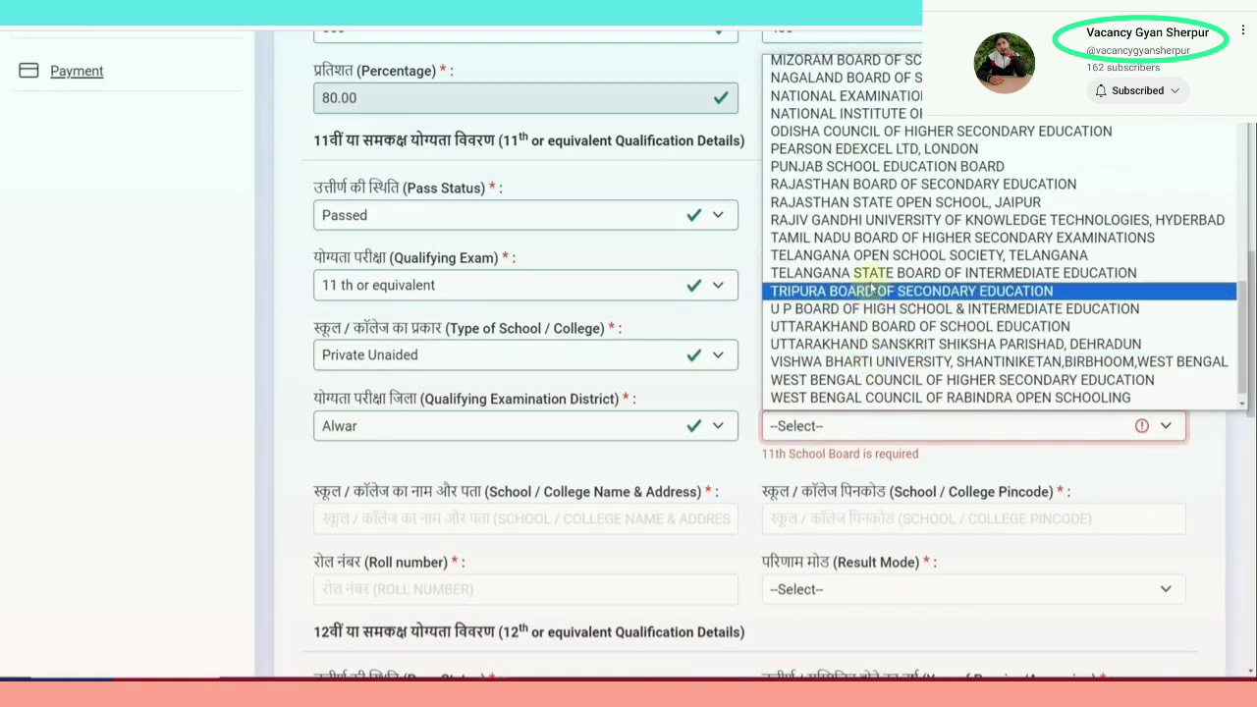
pyautogui.scroll(-1, 883, 236)
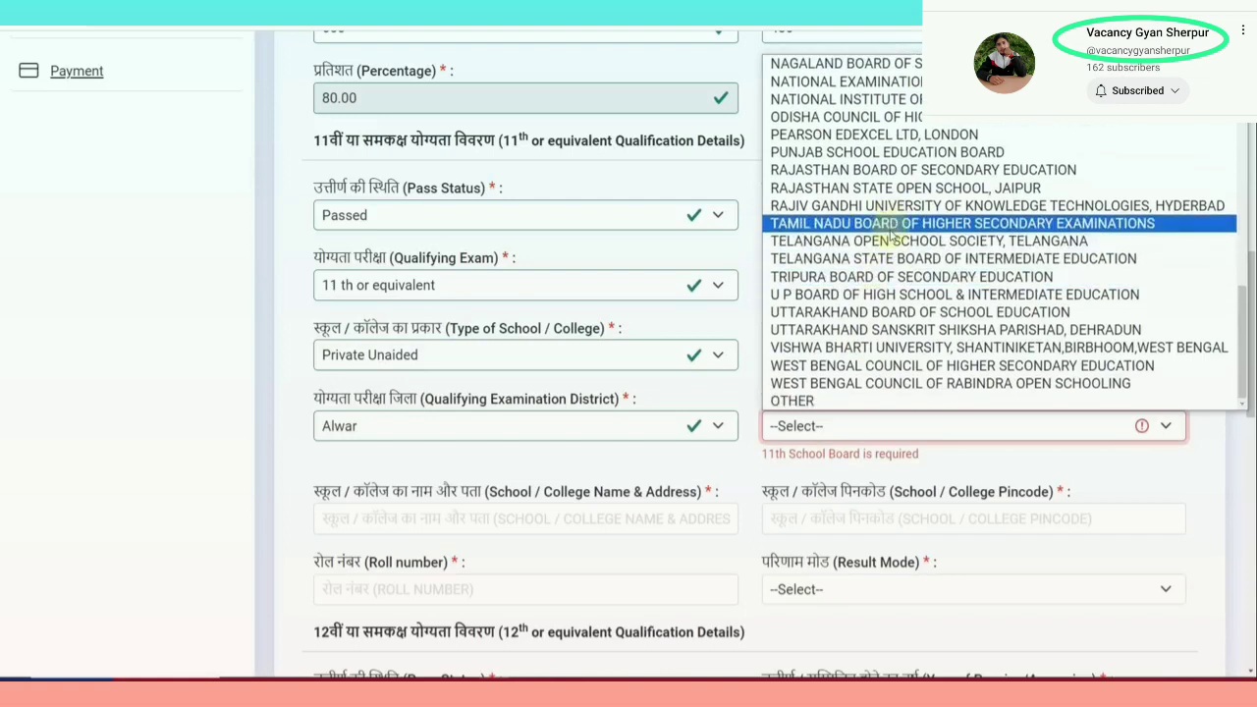
pyautogui.click(868, 169)
pyautogui.scroll(-2, 815, 445)
# Go through the school name and roll number fields and set 11th result mode to Percentage
pyautogui.click(359, 364)
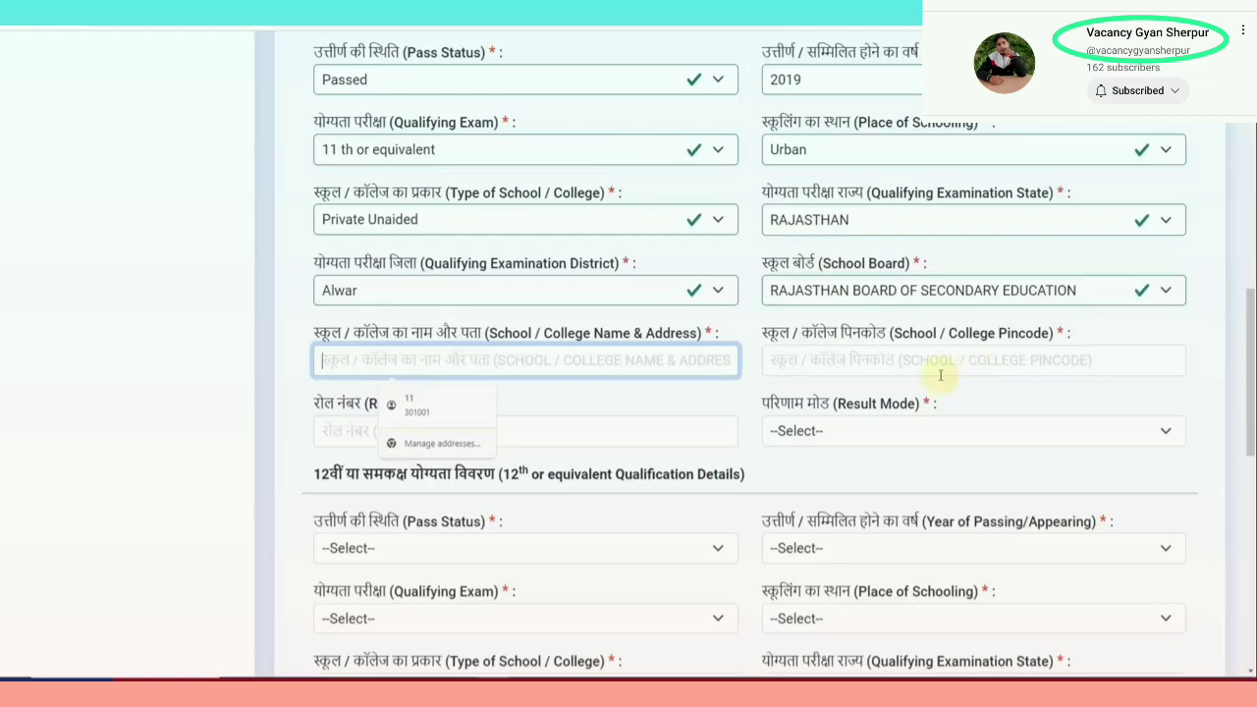
pyautogui.click(611, 434)
pyautogui.click(797, 454)
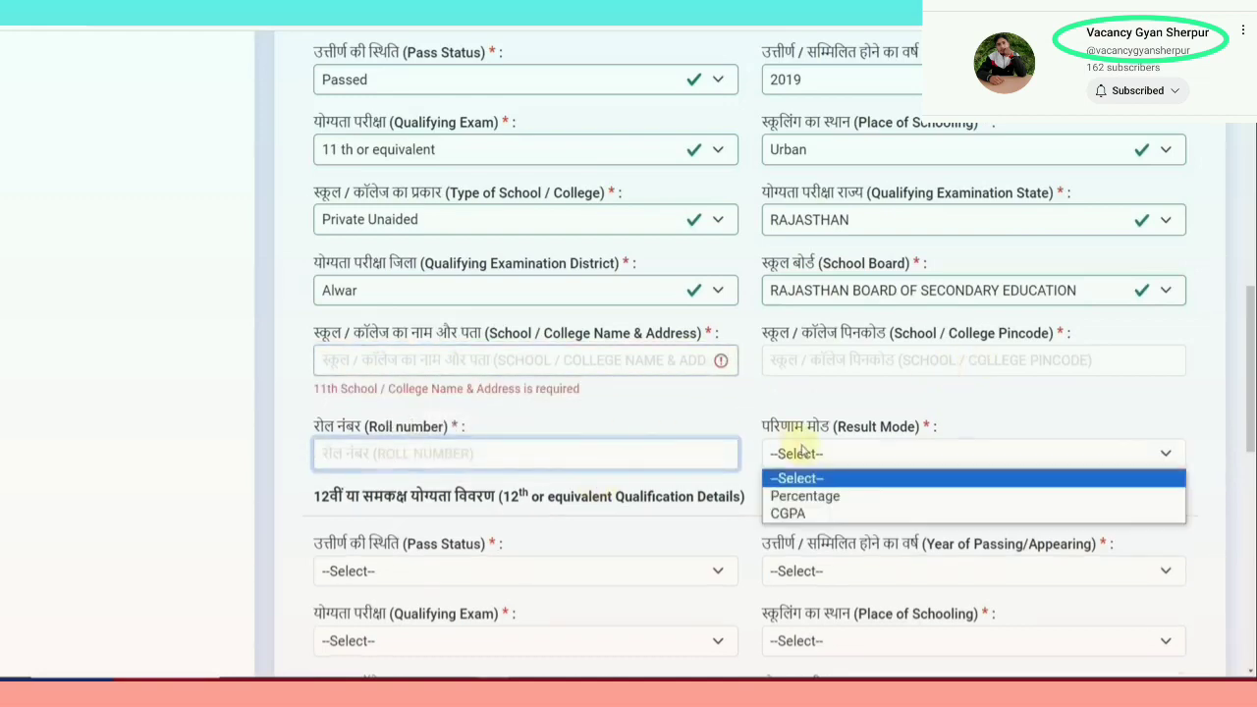
pyautogui.click(799, 489)
pyautogui.scroll(-5, 645, 420)
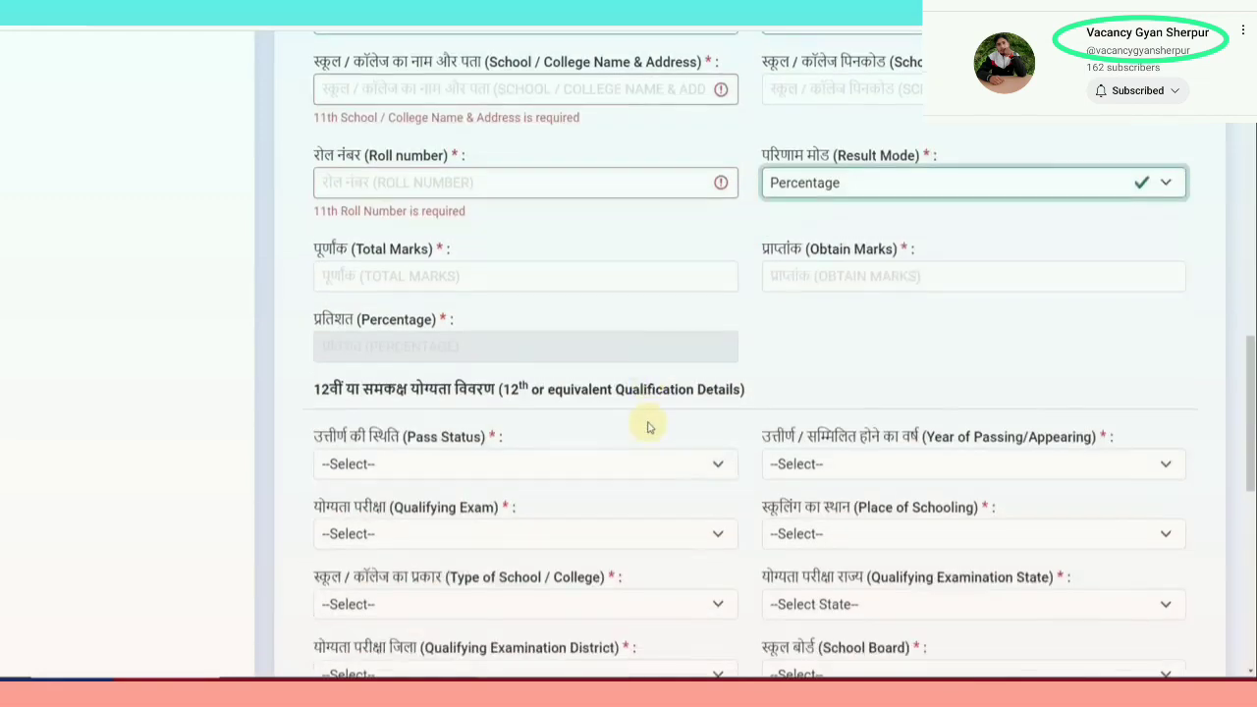
# Try 12th pass status Passed, then Appearing with year 2024, and reach the roll number field
pyautogui.scroll(-1, 526, 350)
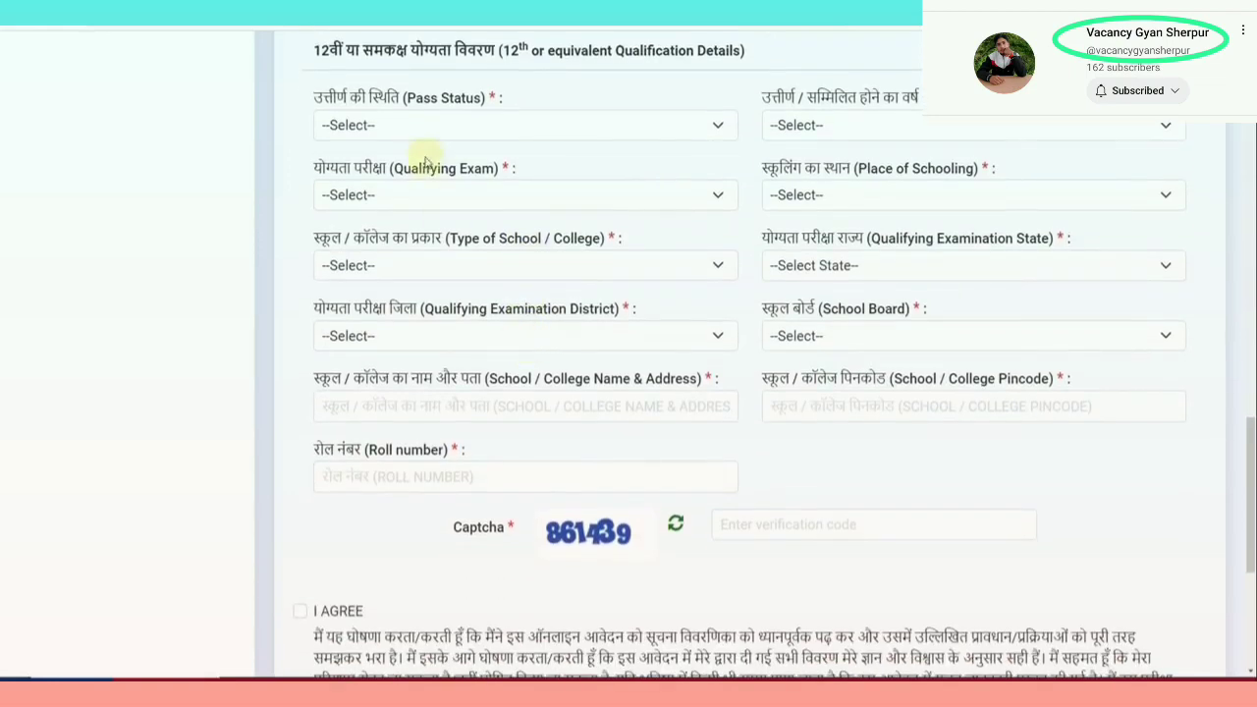
pyautogui.click(415, 126)
pyautogui.click(413, 167)
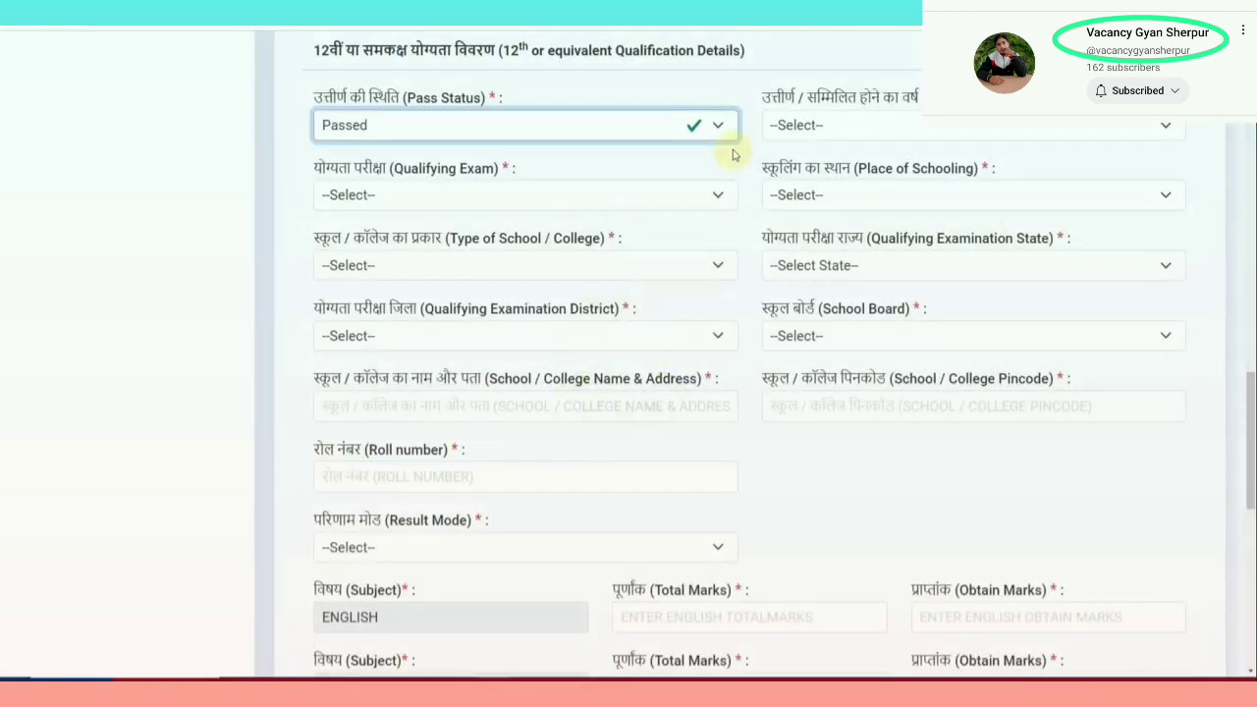
pyautogui.click(800, 125)
pyautogui.scroll(-1, 797, 450)
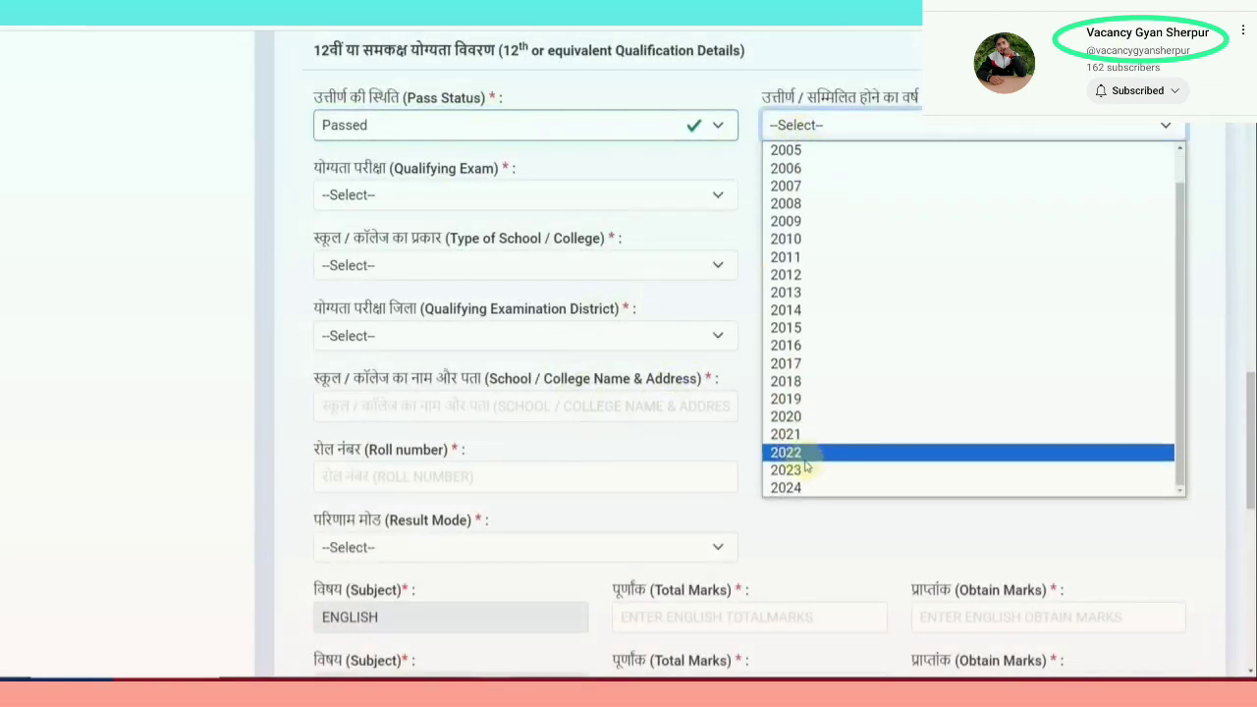
pyautogui.click(395, 129)
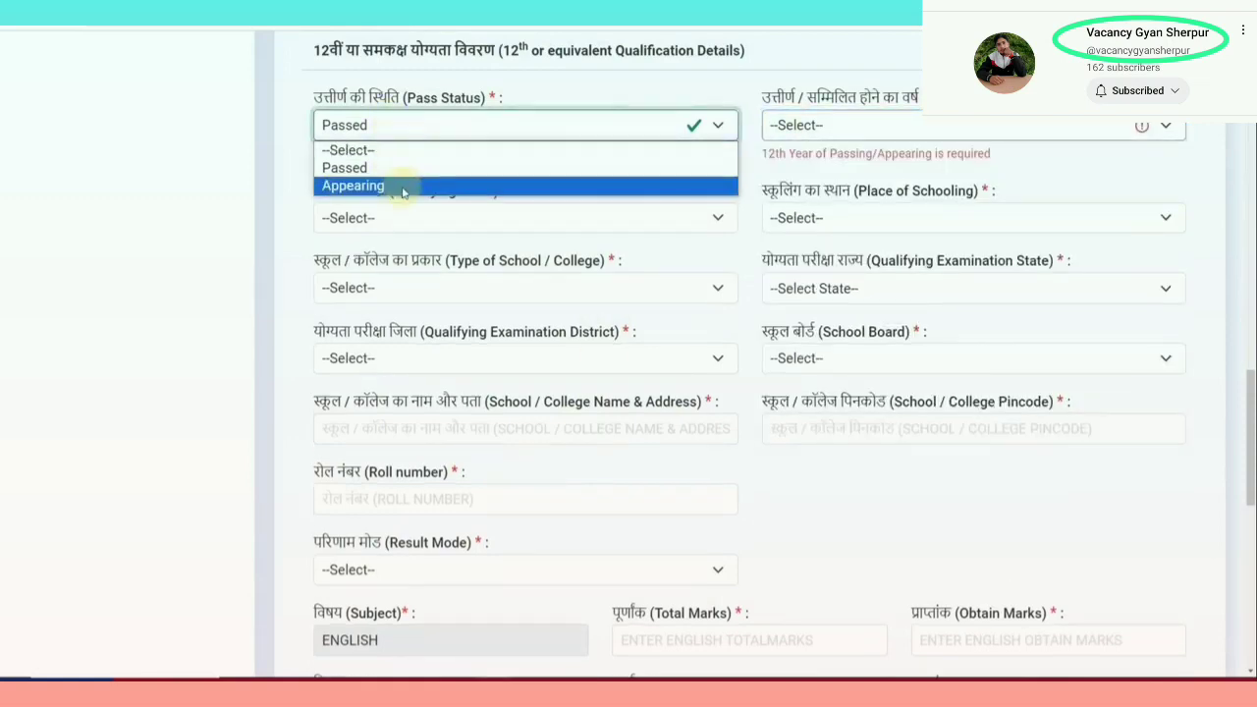
pyautogui.click(401, 185)
pyautogui.click(776, 126)
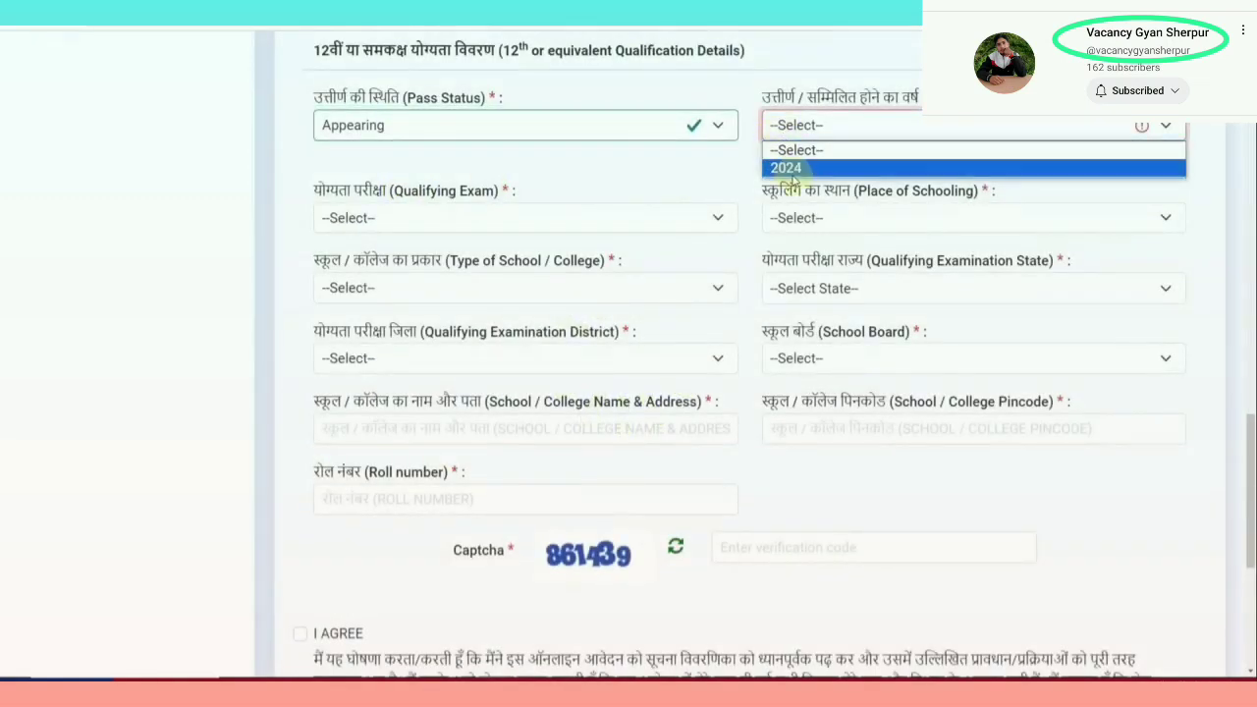
pyautogui.click(790, 167)
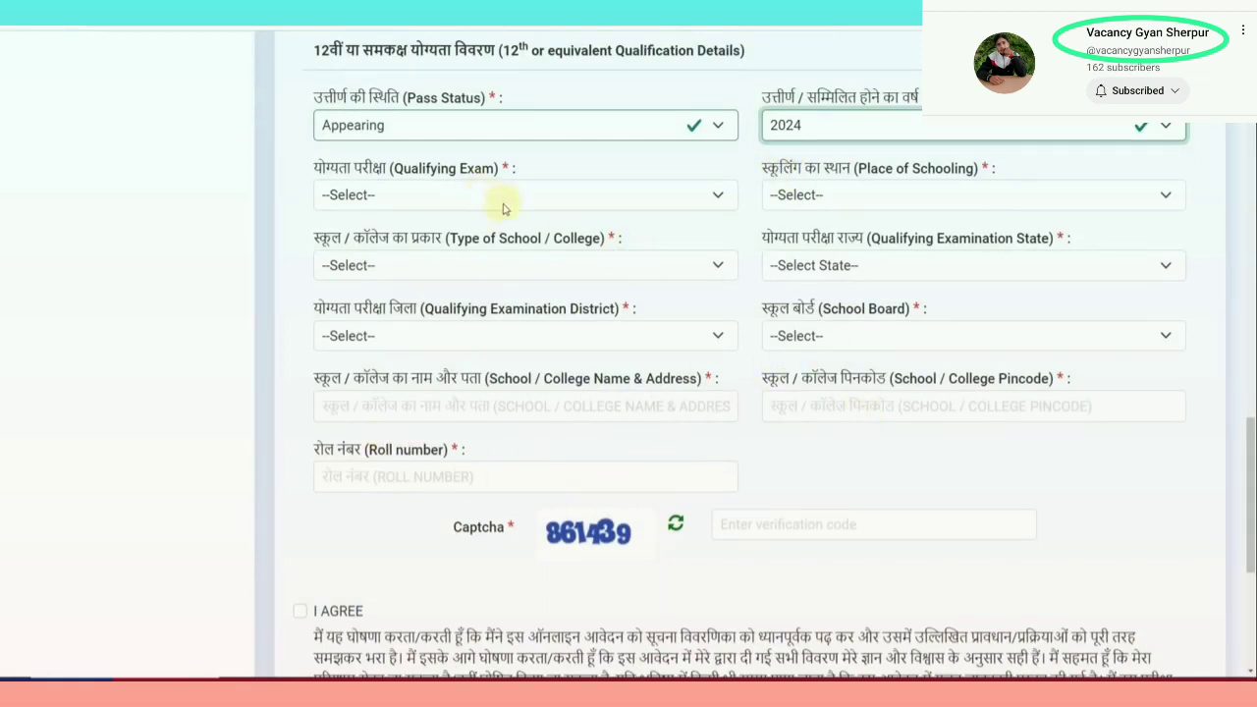
pyautogui.click(460, 477)
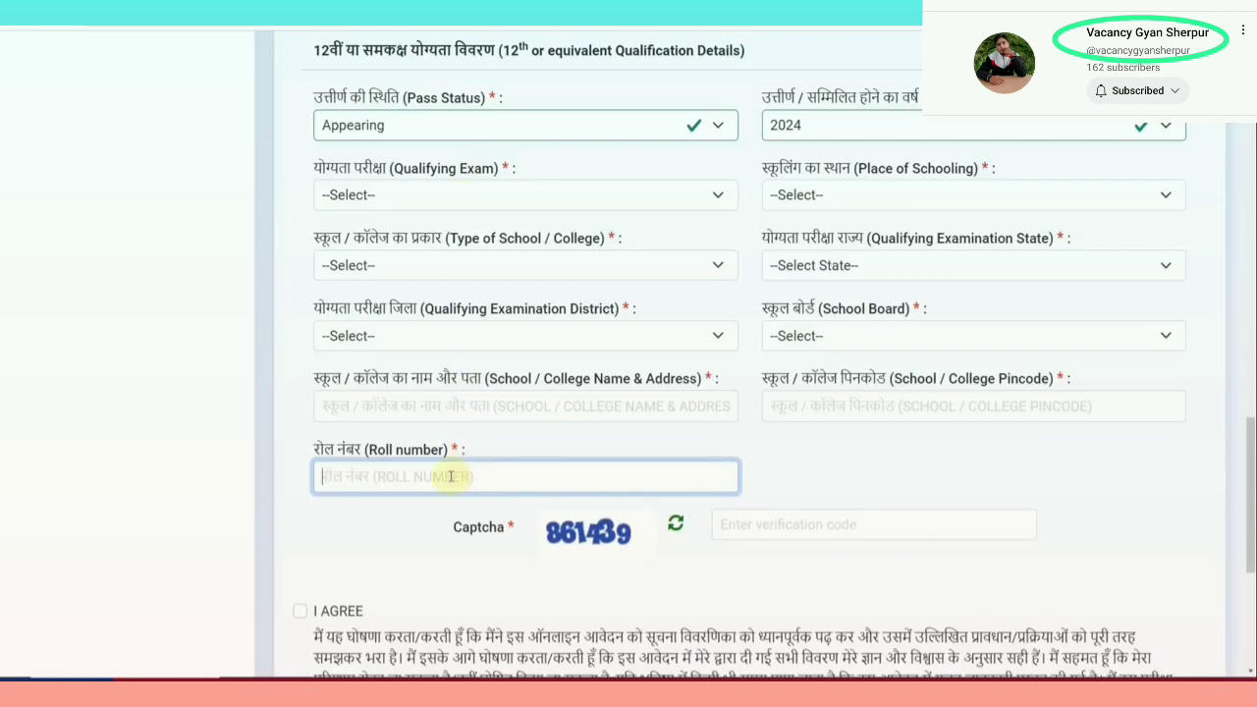
# Switch the 12th status back to Passed with year 2022 and view the exam codes
pyautogui.click(383, 126)
pyautogui.click(391, 184)
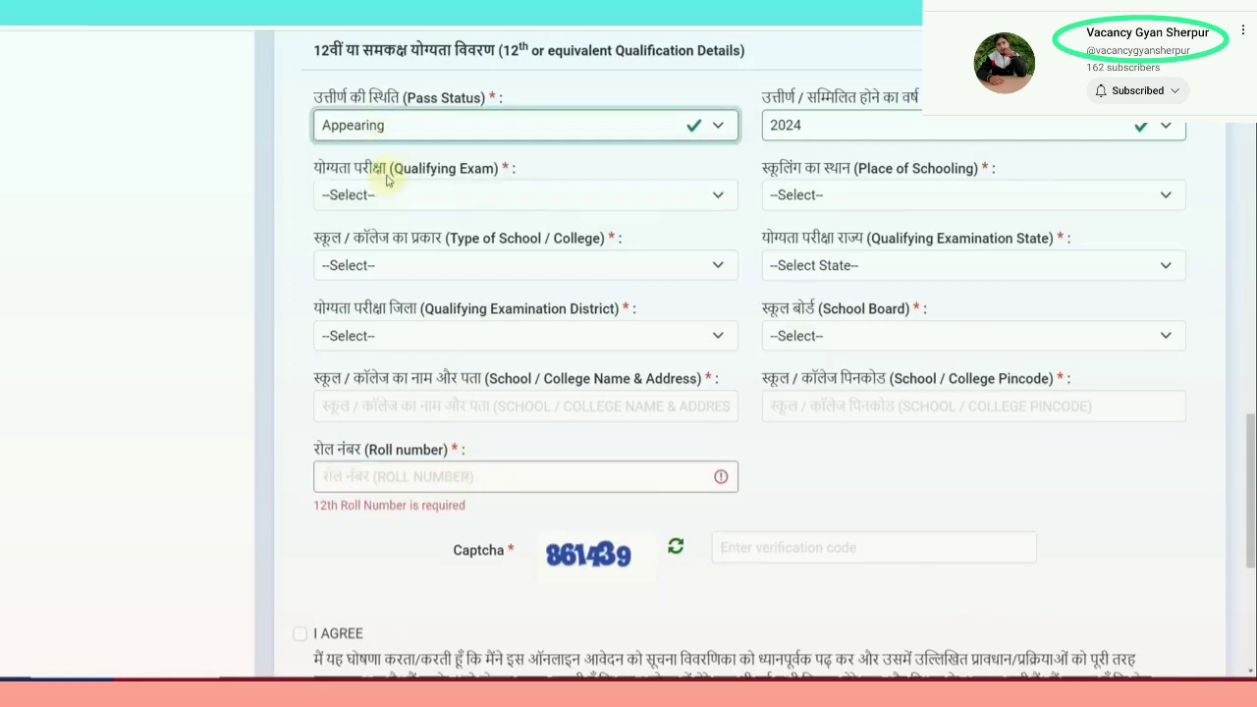
pyautogui.click(815, 126)
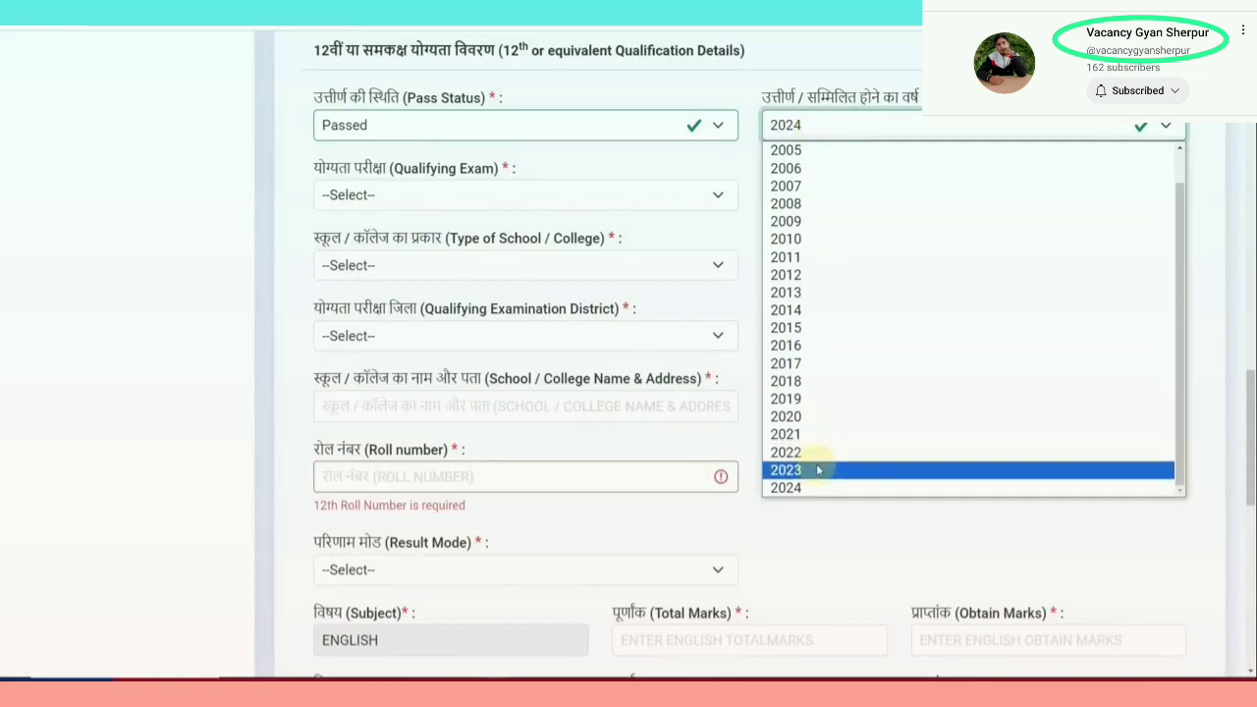
pyautogui.click(791, 452)
pyautogui.click(469, 195)
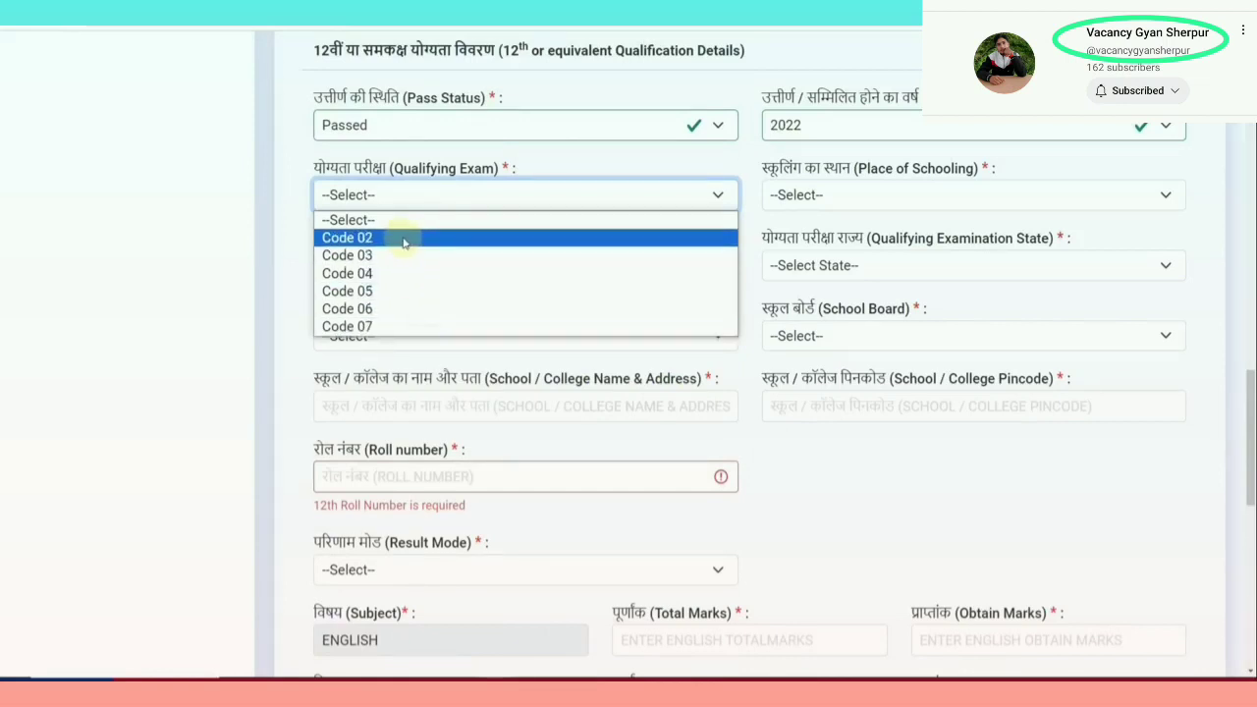
# Try Appearing 2024 for the 12th with qualifying exam Code 01
pyautogui.click(399, 125)
pyautogui.click(398, 186)
pyautogui.click(790, 124)
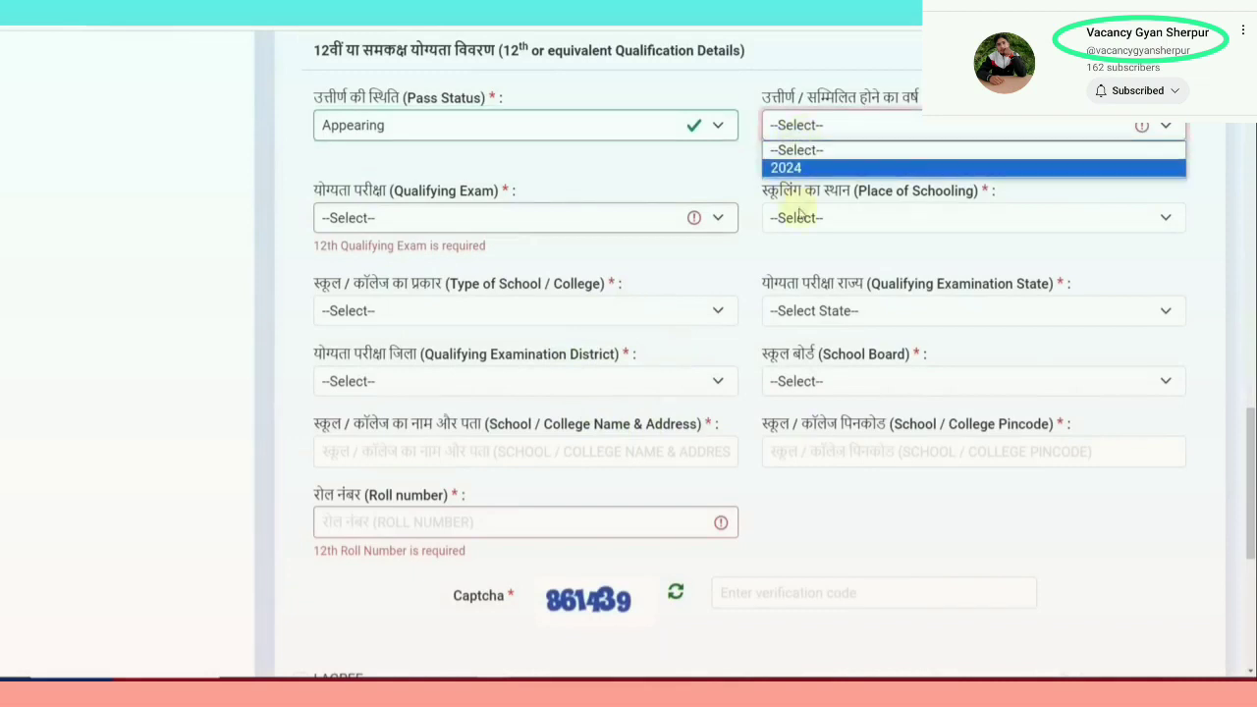
pyautogui.click(785, 168)
pyautogui.click(524, 201)
pyautogui.click(434, 237)
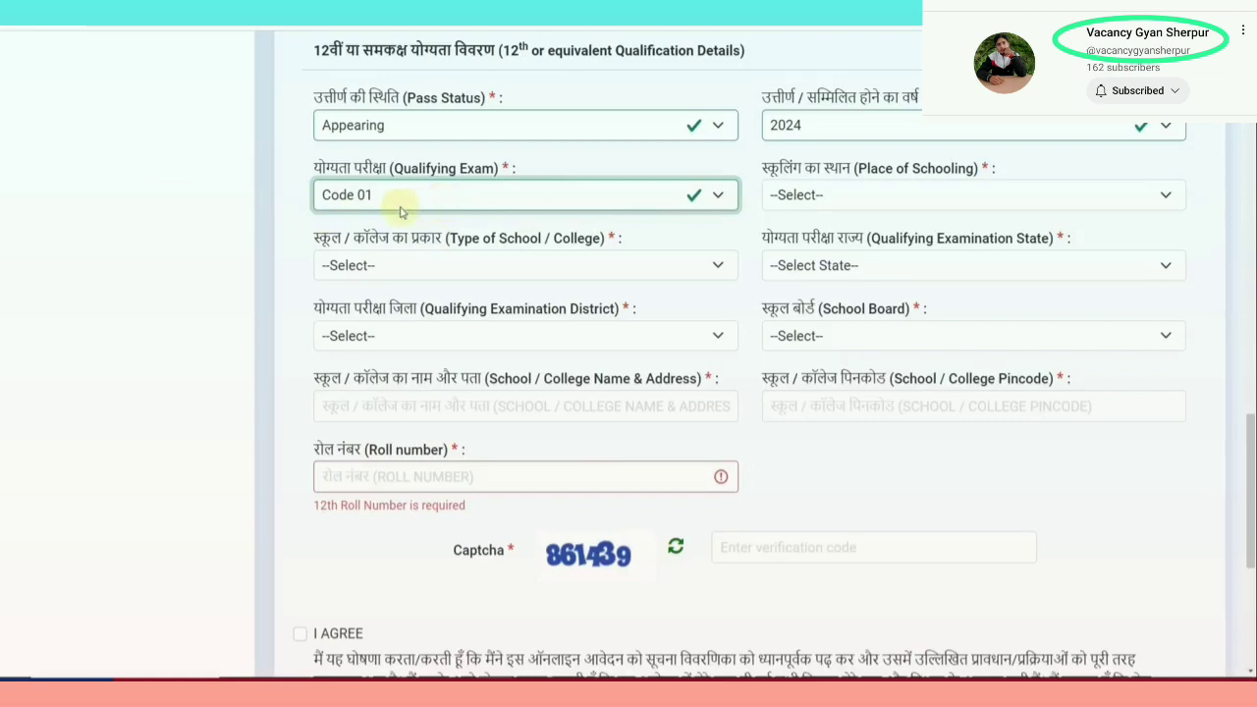
# Settle the 12th status on Passed with year 2021 and review the qualifying exam codes
pyautogui.click(811, 132)
pyautogui.click(607, 135)
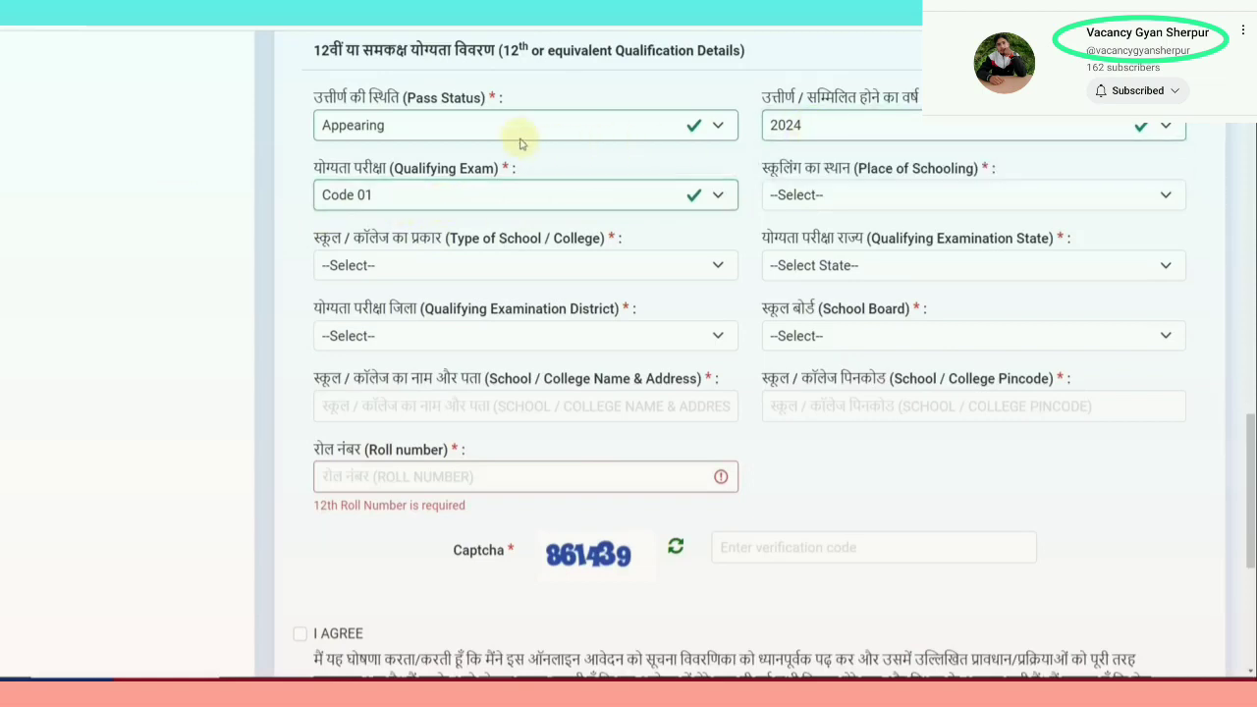
pyautogui.click(521, 138)
pyautogui.click(471, 174)
pyautogui.click(795, 126)
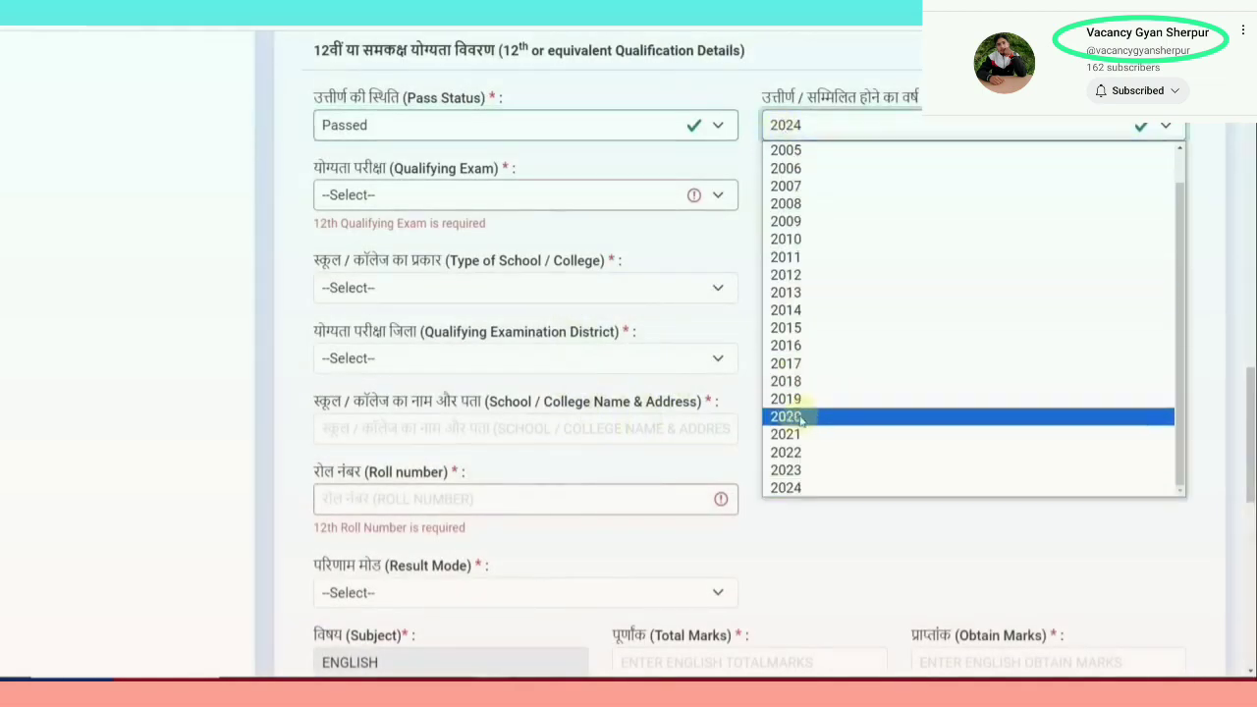
pyautogui.click(811, 443)
pyautogui.click(491, 202)
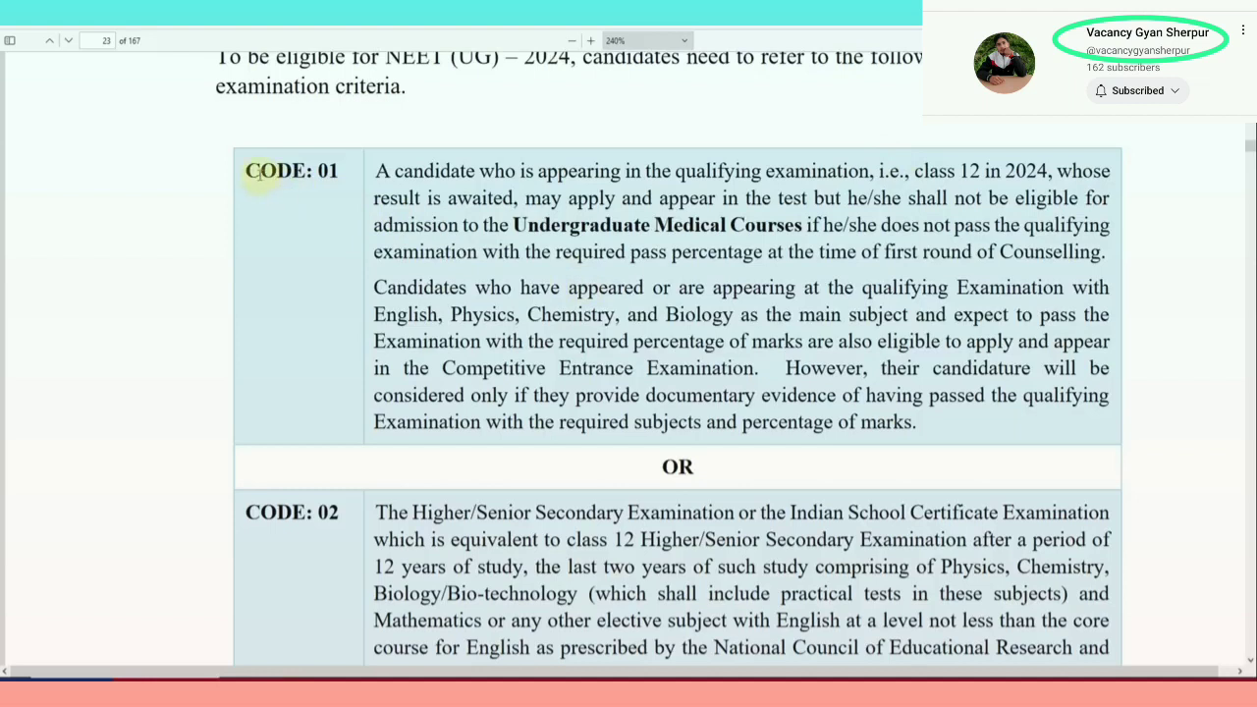
# Highlight the bulletin's CODE: 01 label and its class 12 in 2024 condition
pyautogui.moveTo(259, 172); pyautogui.dragTo(320, 167)
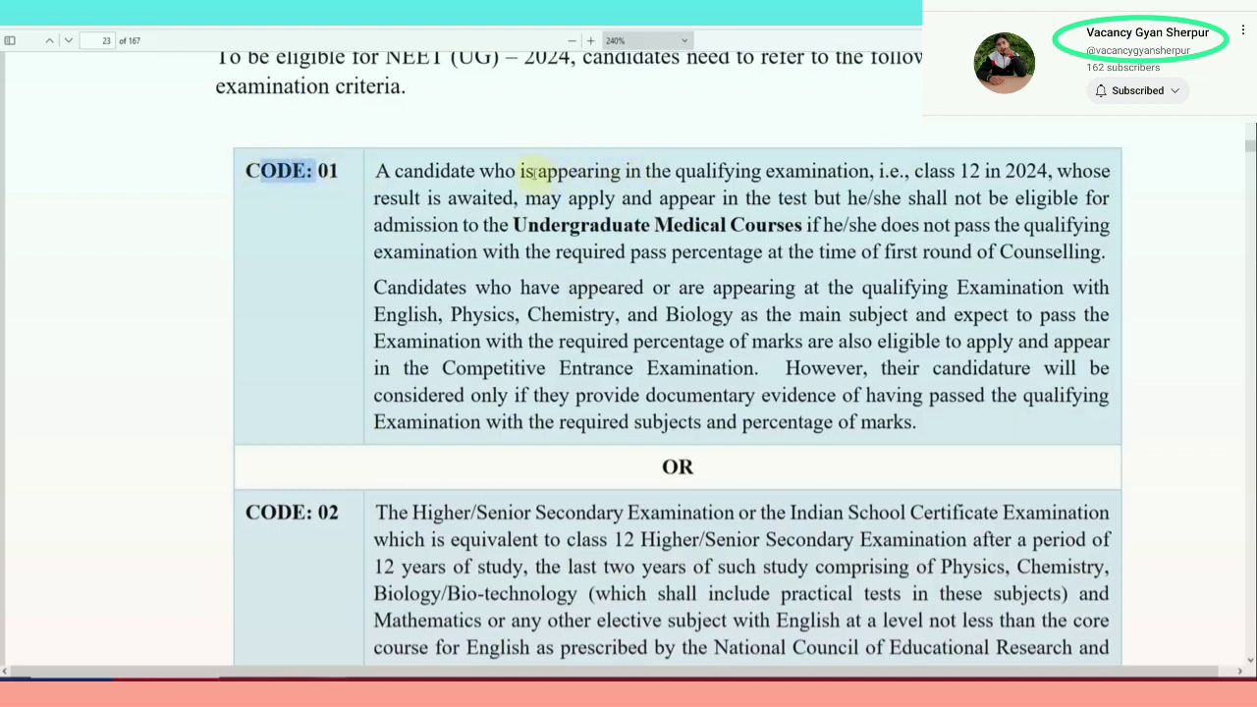
pyautogui.moveTo(533, 172); pyautogui.dragTo(1023, 172)
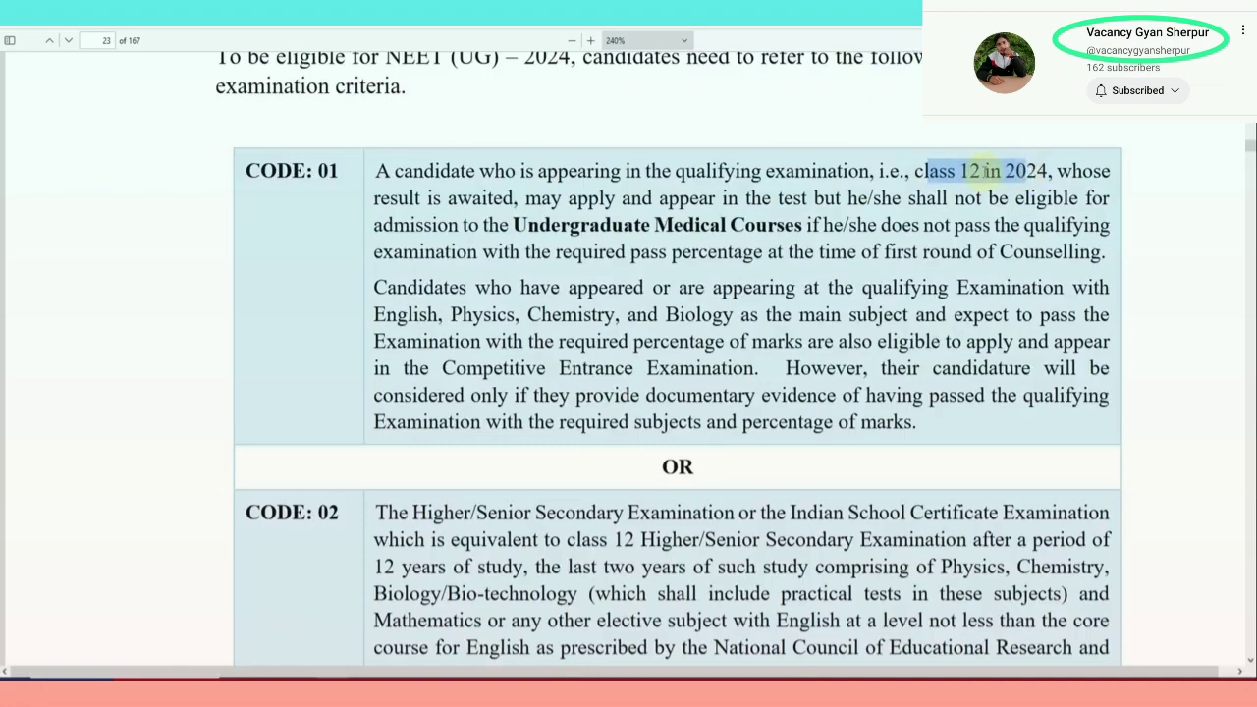
pyautogui.click(886, 211)
# Scroll through the bulletin's qualifying exam codes table, CODE: 01 to CODE: 07
pyautogui.scroll(-3, 881, 210)
pyautogui.scroll(2, 501, 211)
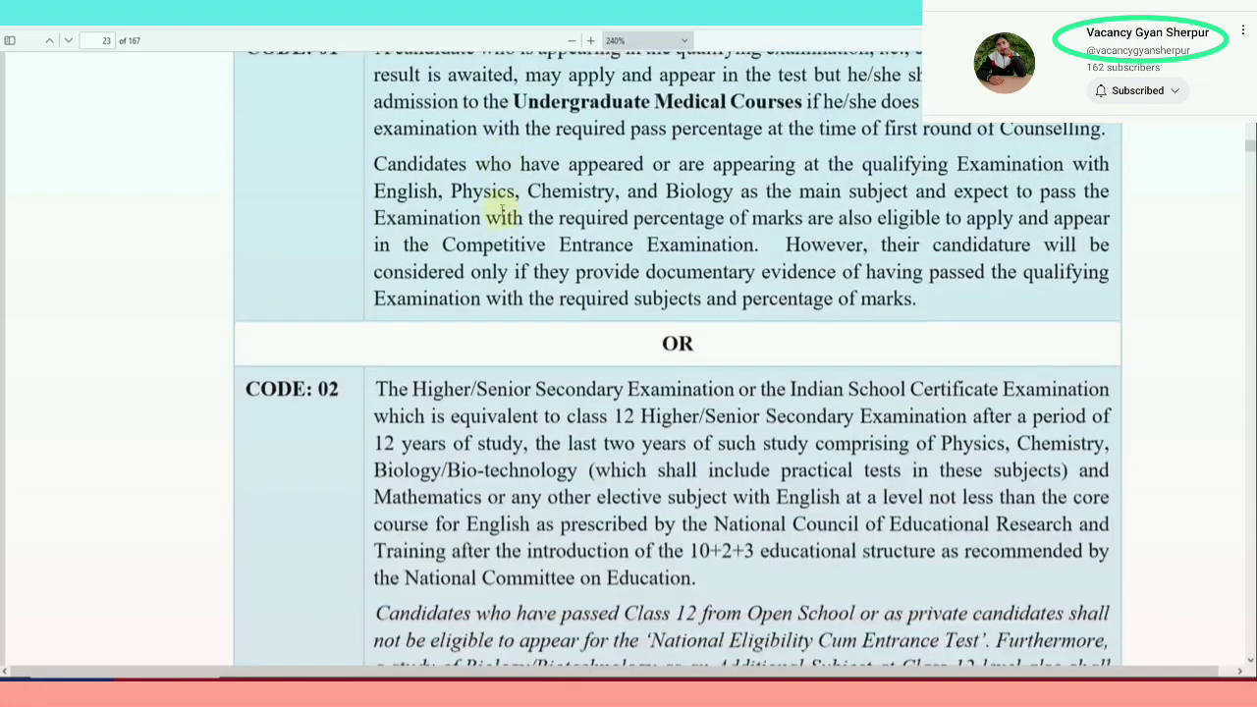
pyautogui.scroll(-3, 501, 211)
pyautogui.scroll(-4, 503, 247)
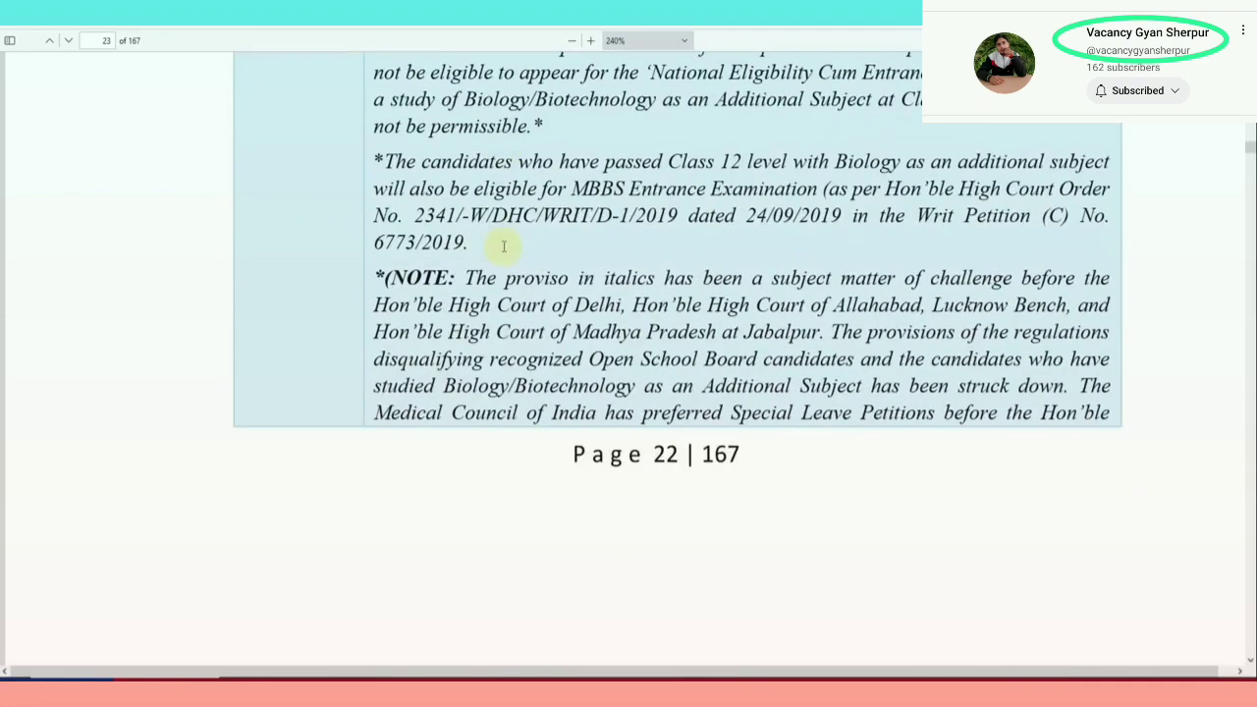
pyautogui.scroll(-10, 503, 246)
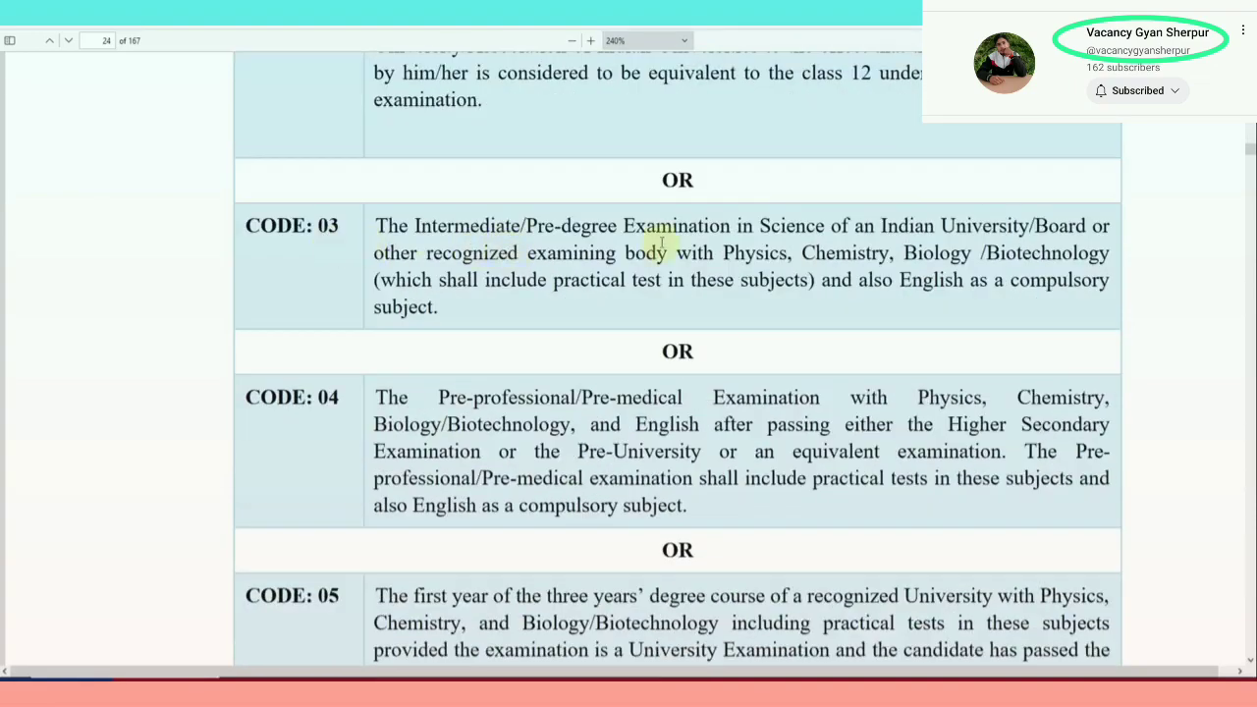
pyautogui.scroll(-2, 761, 235)
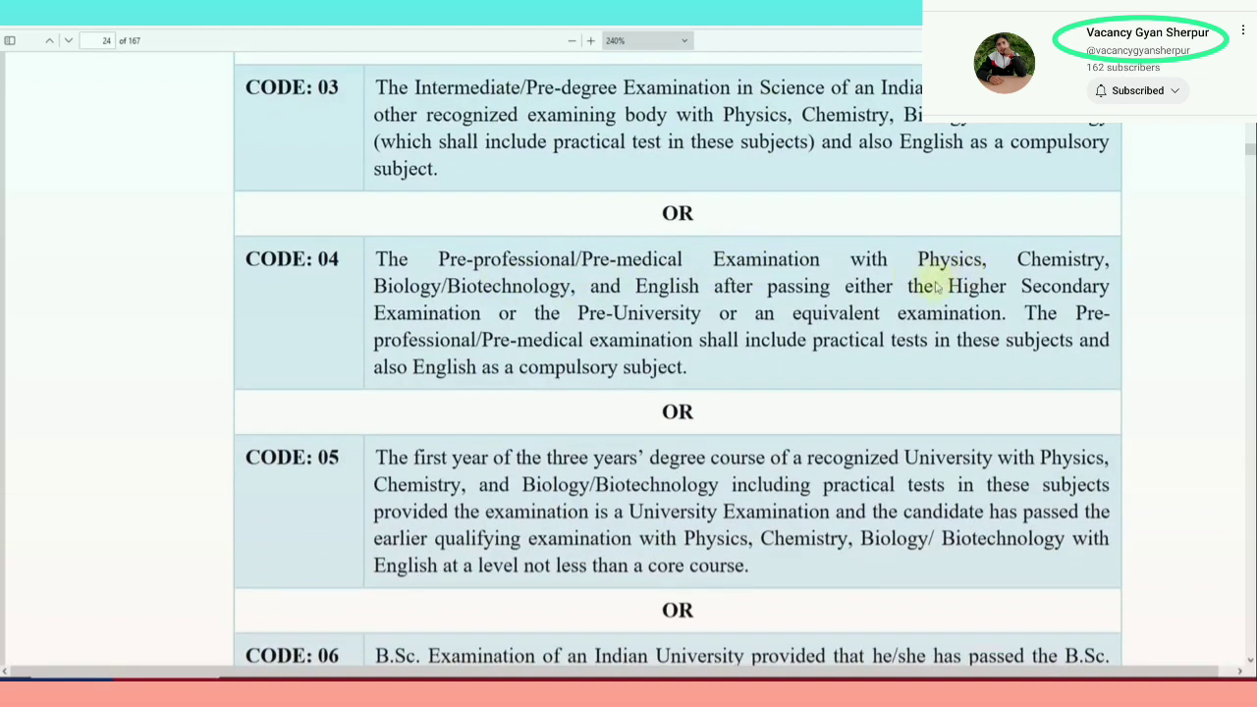
pyautogui.scroll(-2, 428, 306)
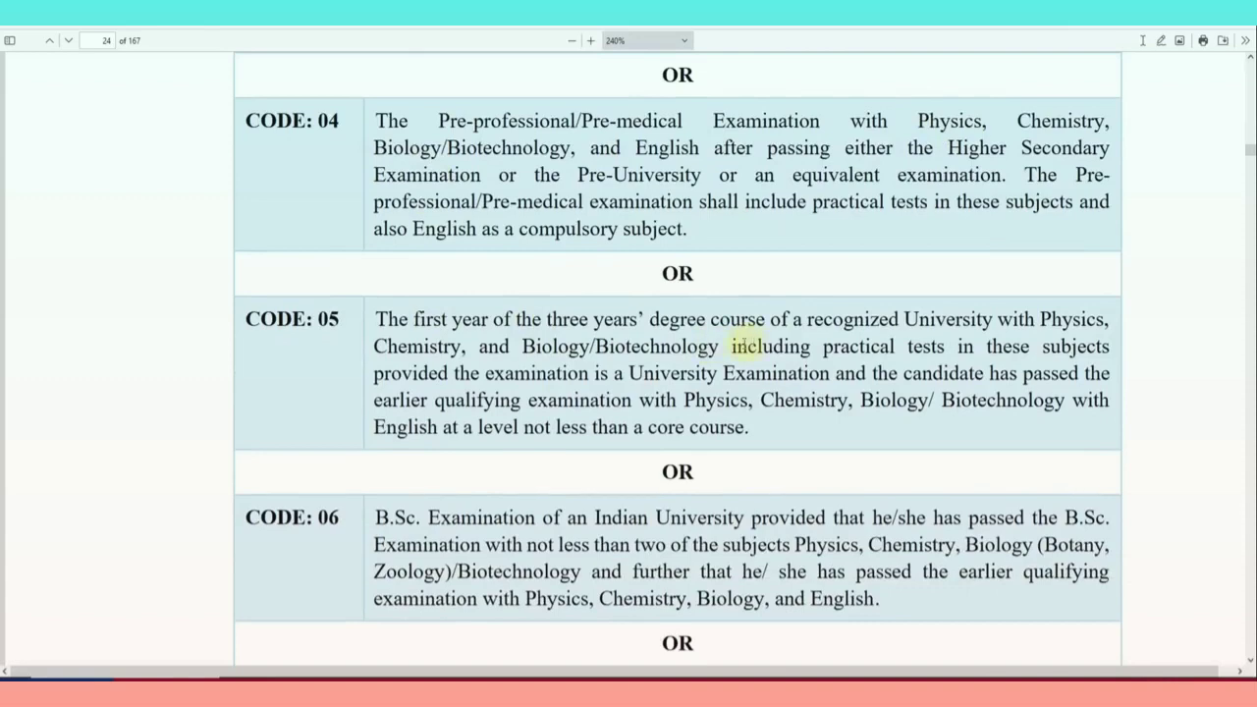
pyautogui.scroll(-3, 477, 350)
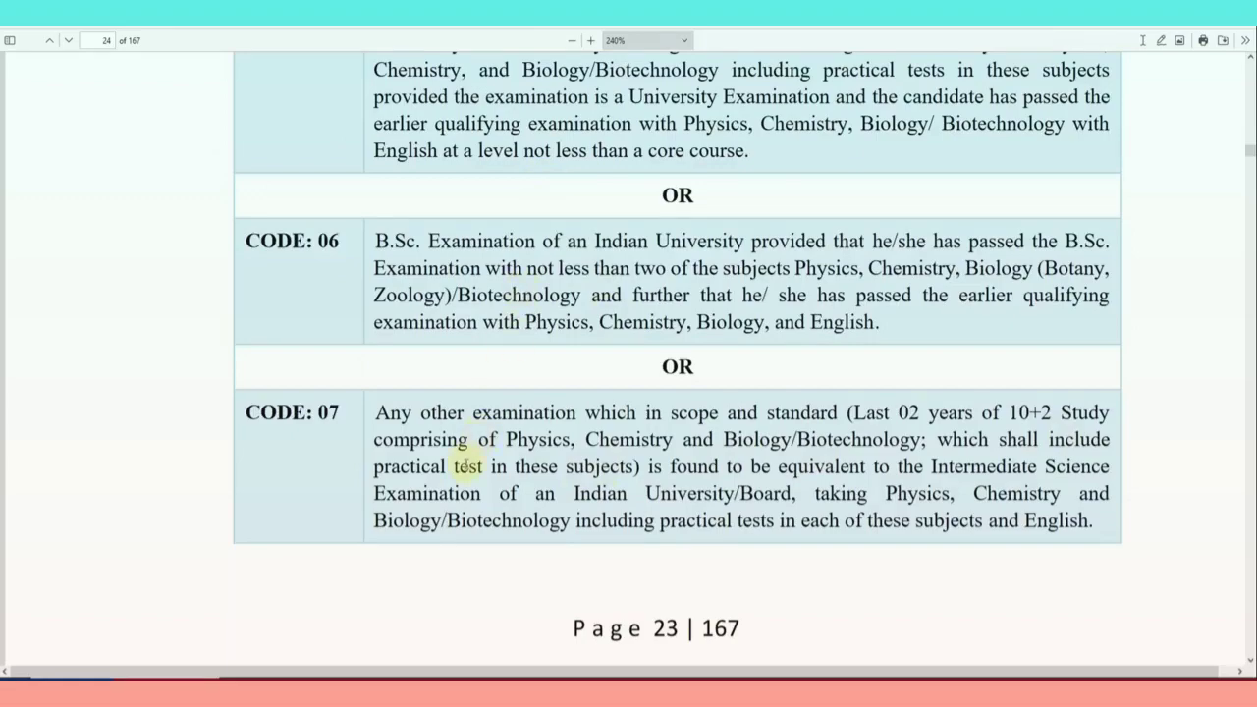
pyautogui.scroll(10, 564, 417)
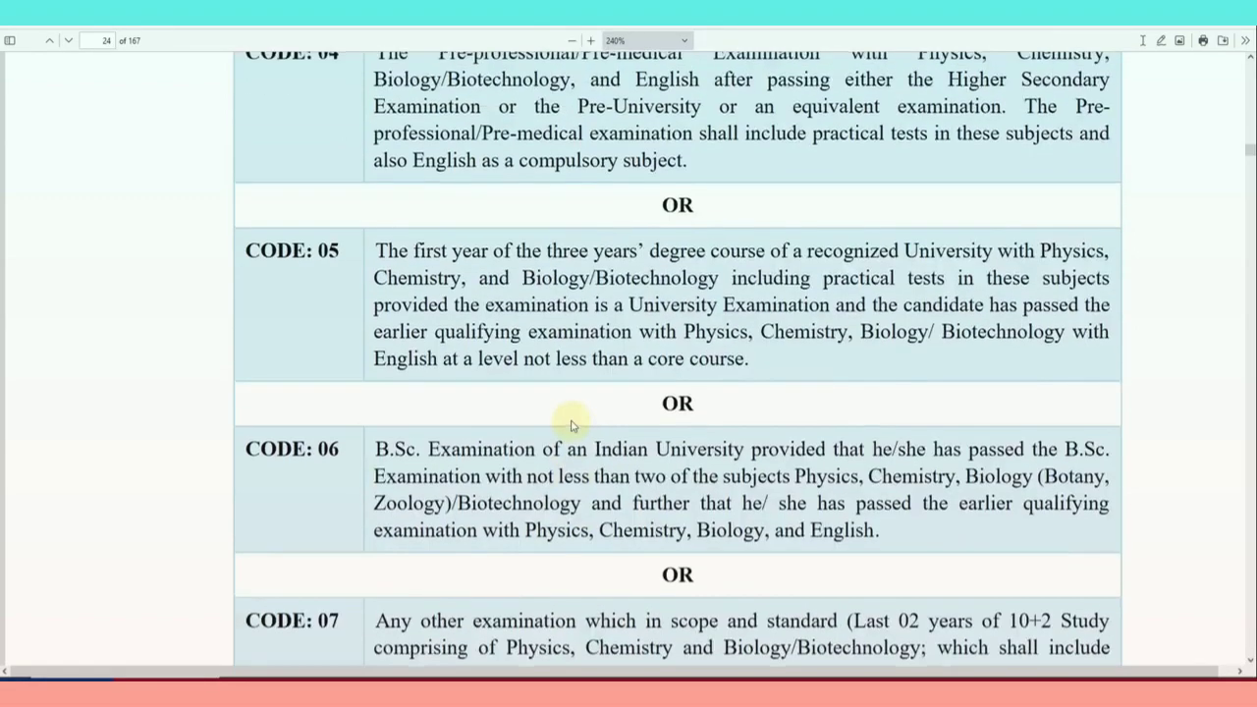
pyautogui.scroll(10, 571, 427)
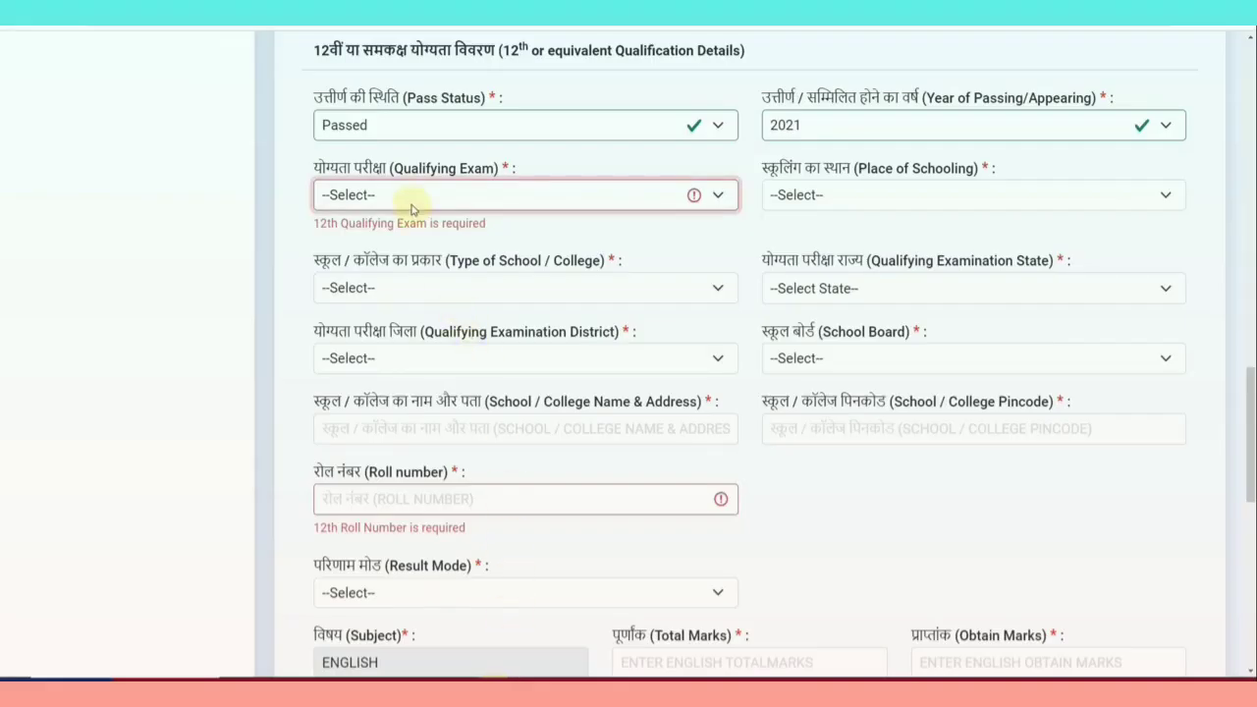
# Choose Code 02 as the 12th exam, Urban schooling and Private Unaided school type
pyautogui.click(408, 201)
pyautogui.click(400, 239)
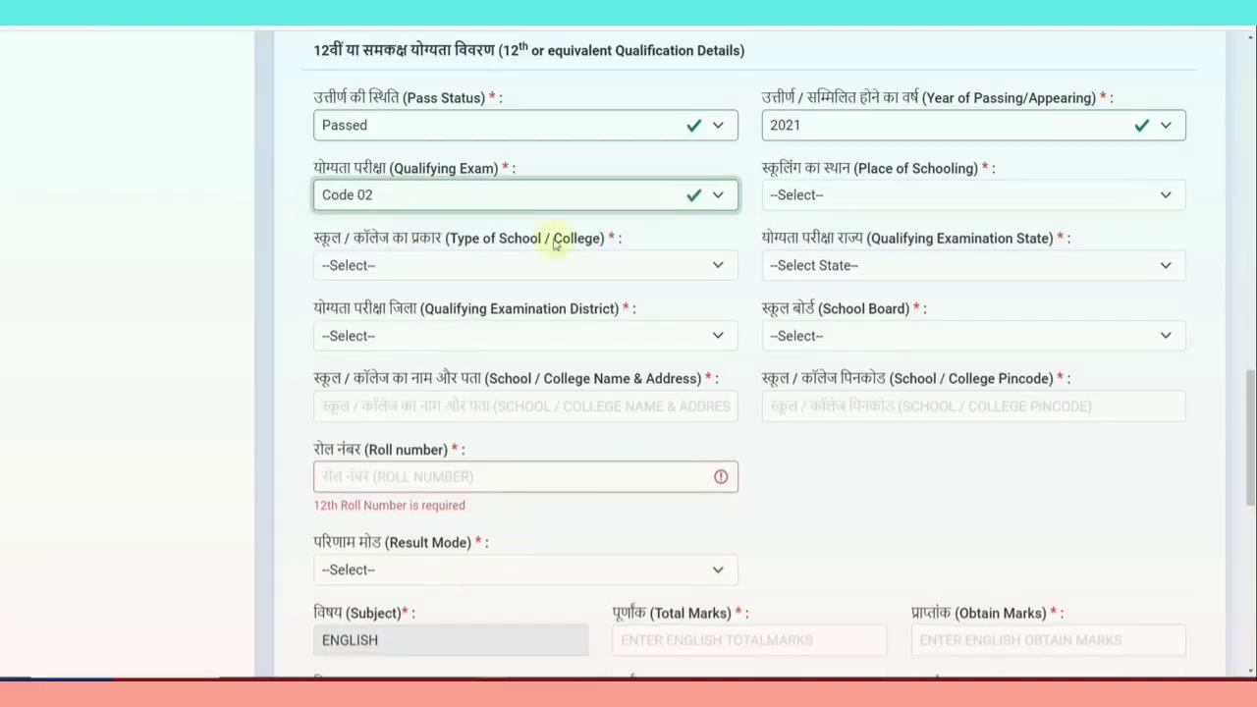
pyautogui.click(810, 197)
pyautogui.click(811, 238)
pyautogui.click(528, 265)
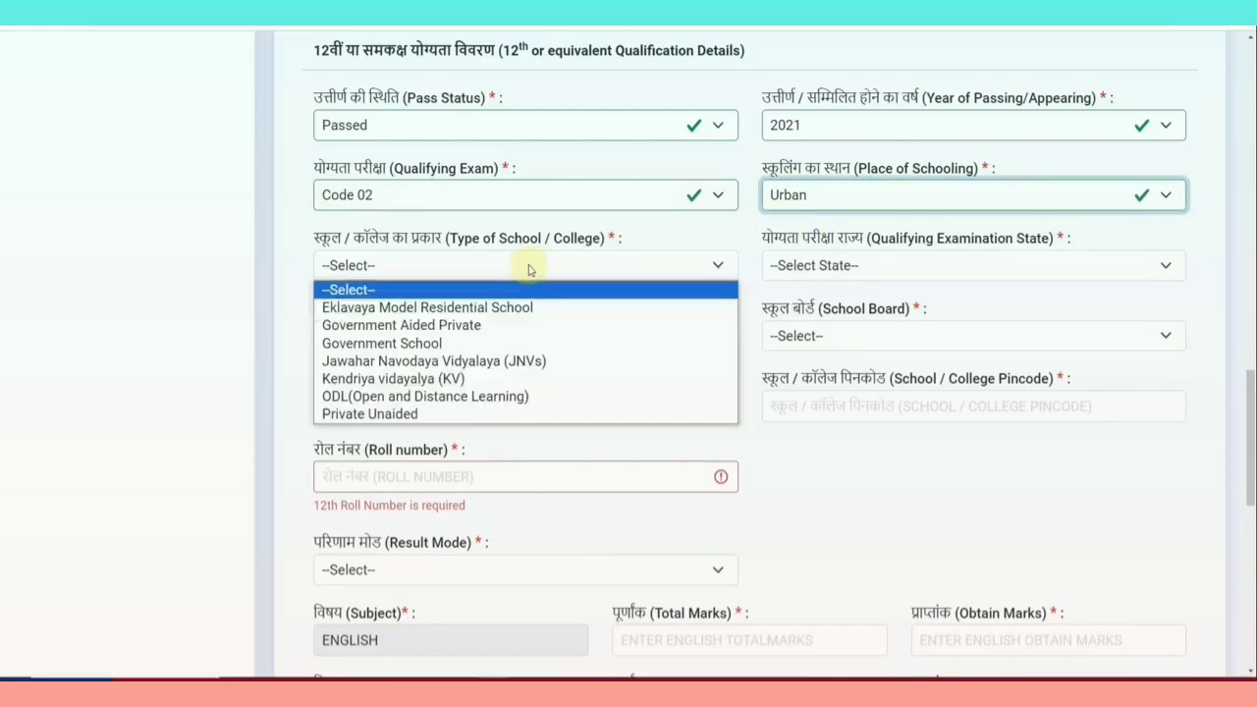
pyautogui.click(478, 413)
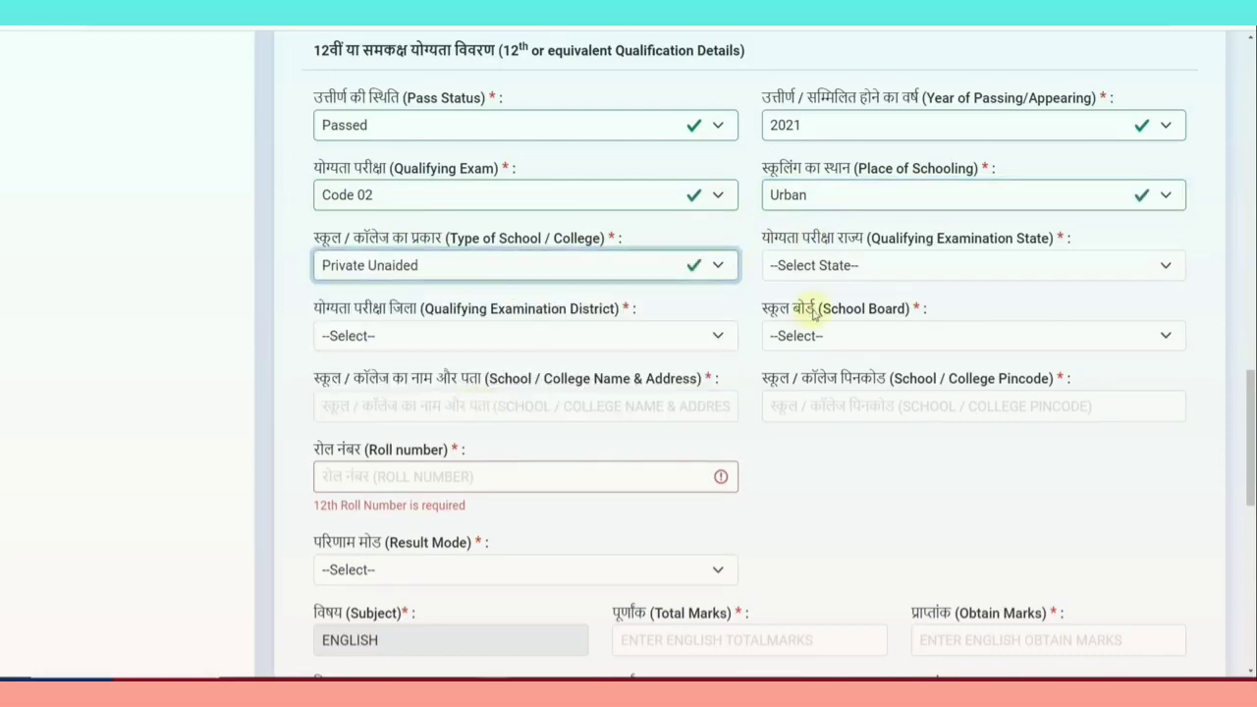
# Set the 12th state to RAJASTHAN, district Alwar, board RAJASTHAN BOARD OF SECONDARY EDUCATION
pyautogui.click(826, 267)
pyautogui.scroll(-5, 849, 471)
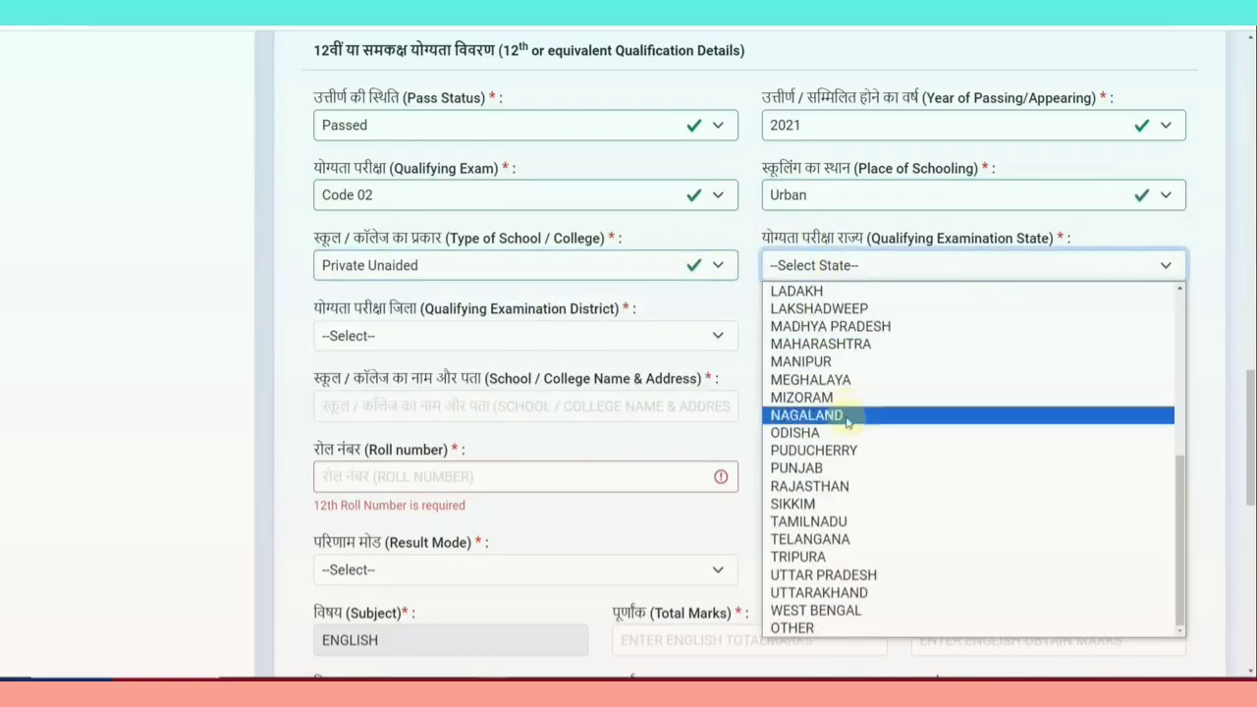
pyautogui.click(847, 486)
pyautogui.click(435, 339)
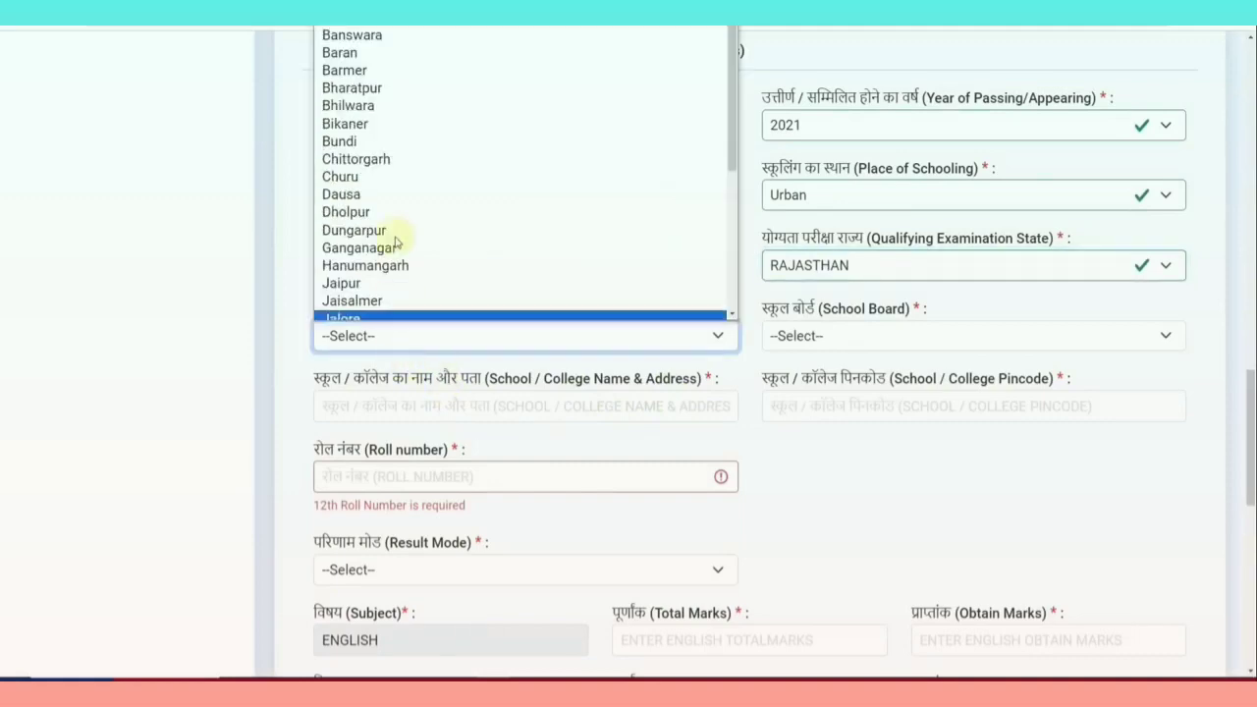
pyautogui.click(353, 29)
pyautogui.click(799, 335)
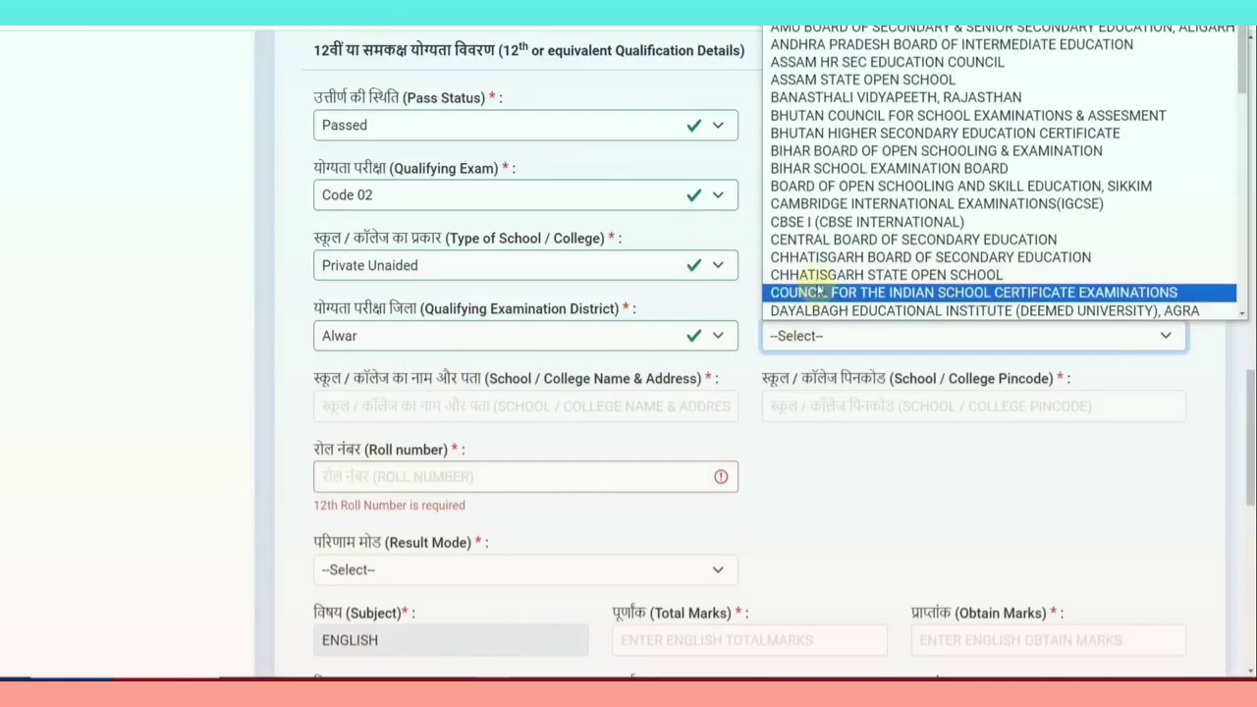
pyautogui.scroll(-10, 818, 291)
pyautogui.click(825, 80)
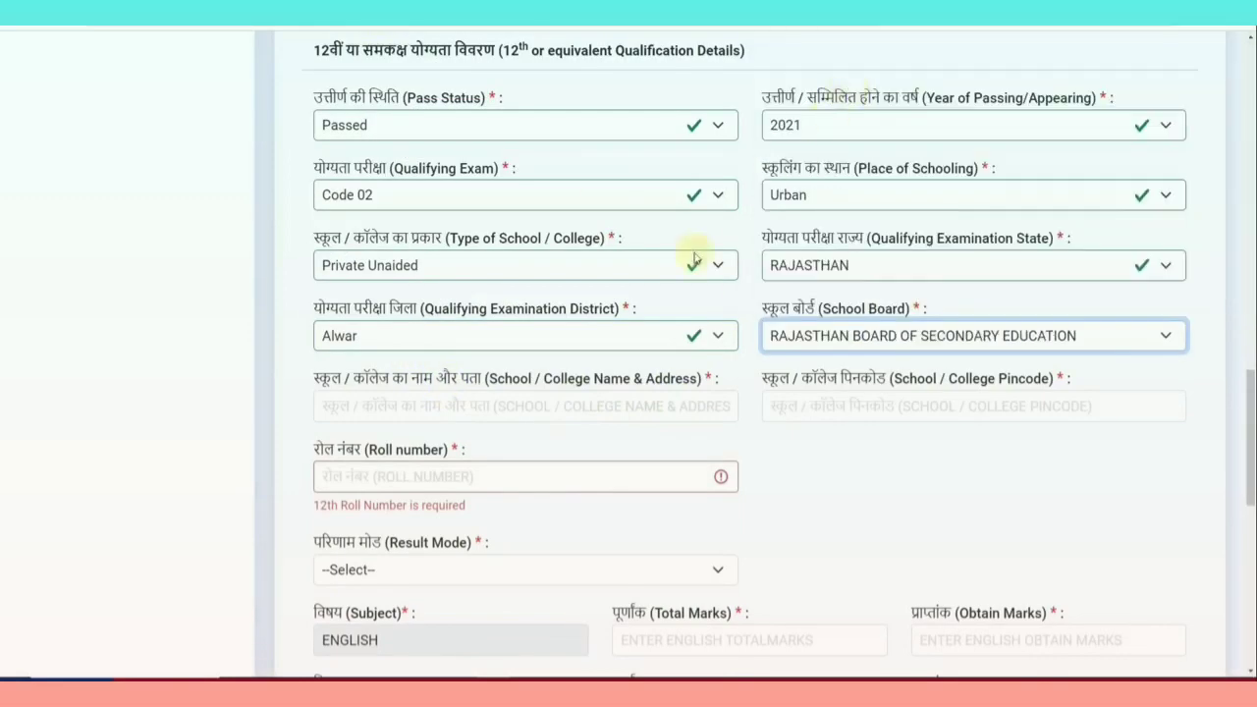
# Set the 12th result mode to Percentage
pyautogui.scroll(-1, 456, 374)
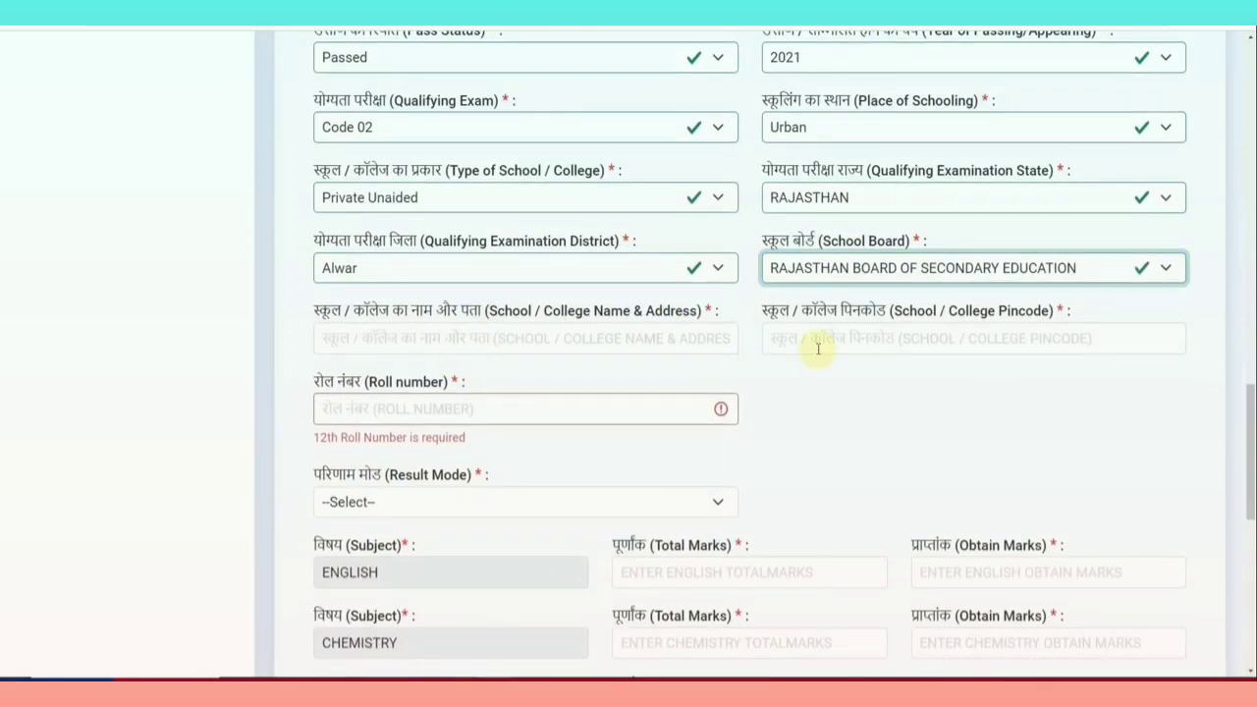
pyautogui.scroll(-2, 481, 417)
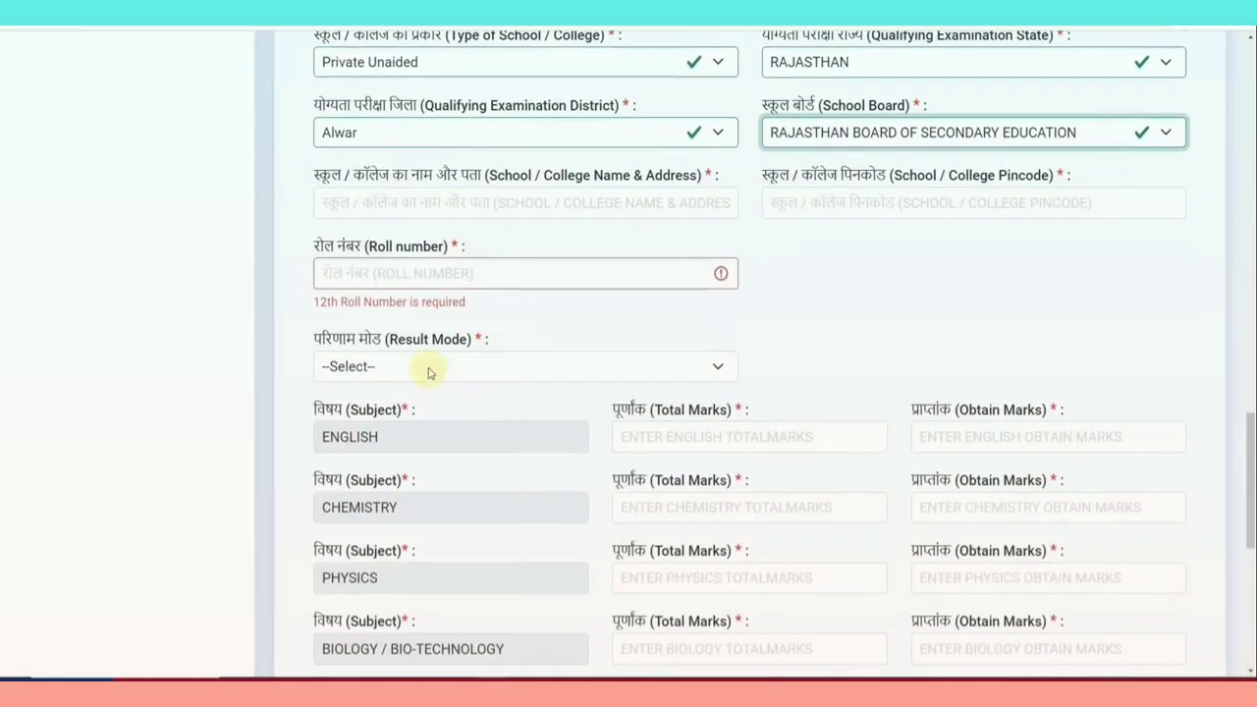
pyautogui.click(424, 367)
pyautogui.click(366, 410)
pyautogui.scroll(-1, 771, 373)
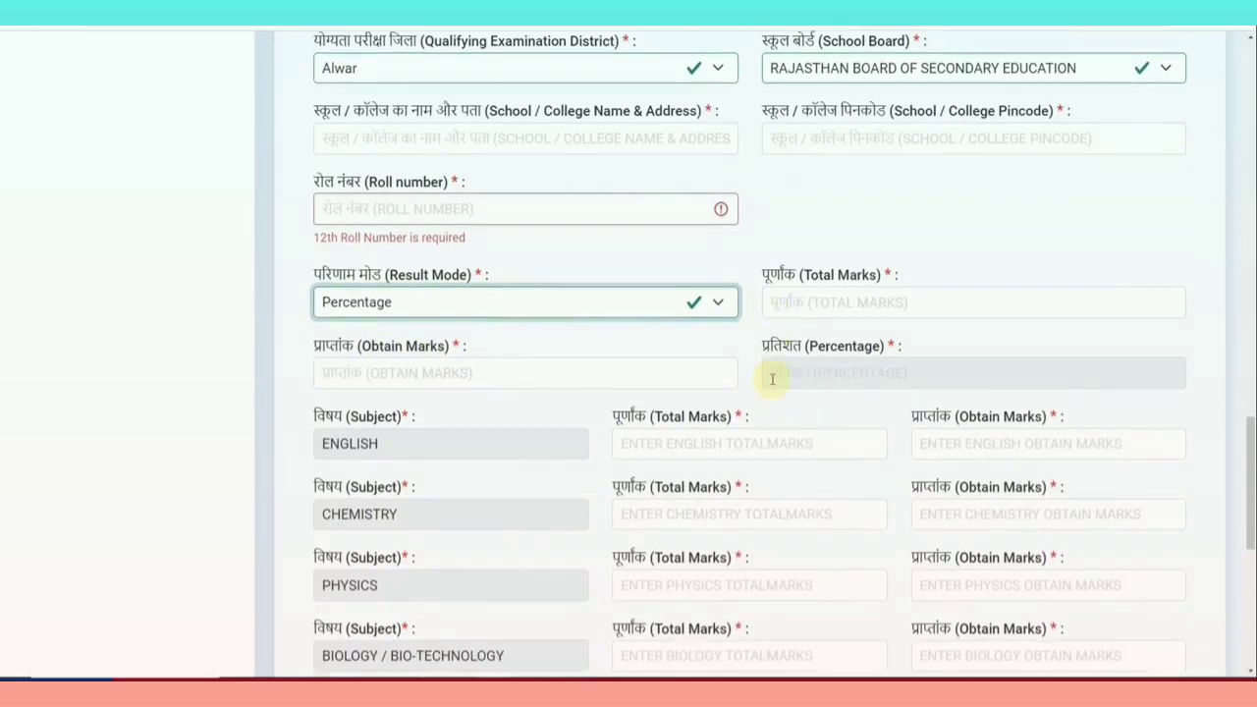
pyautogui.scroll(-2, 574, 403)
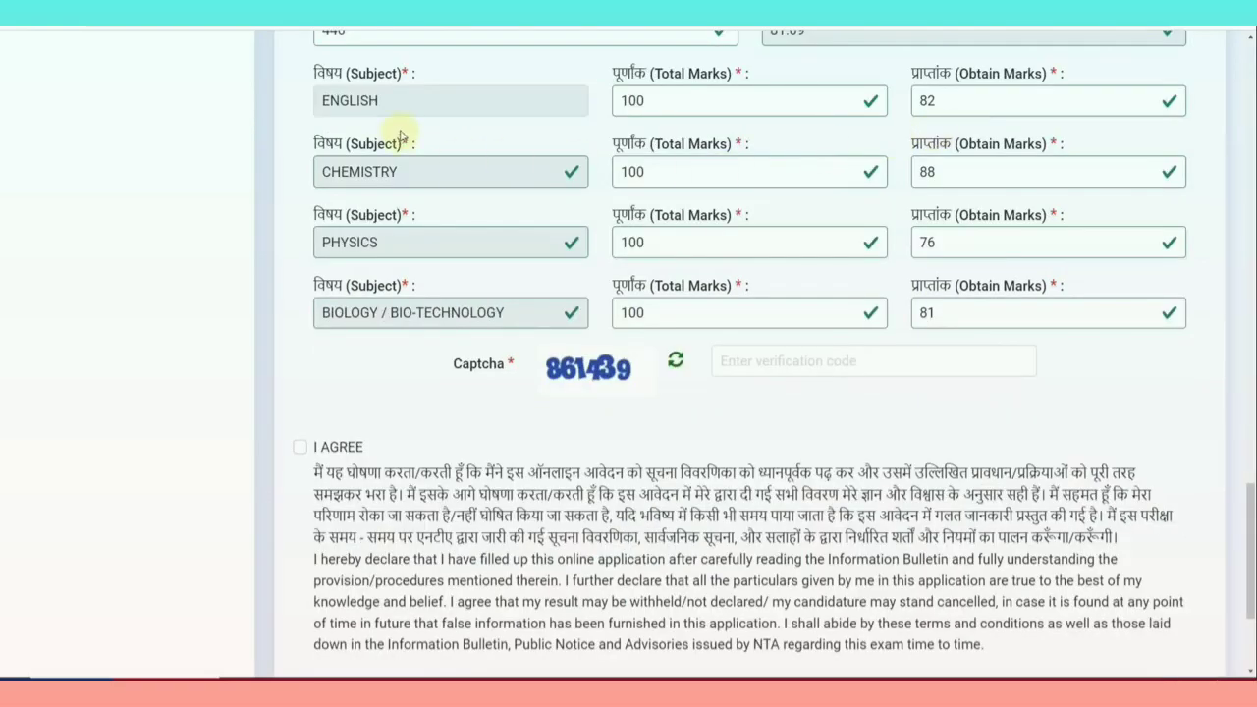
# Enter the captcha verification code and accept the I AGREE declaration
pyautogui.click(831, 360)
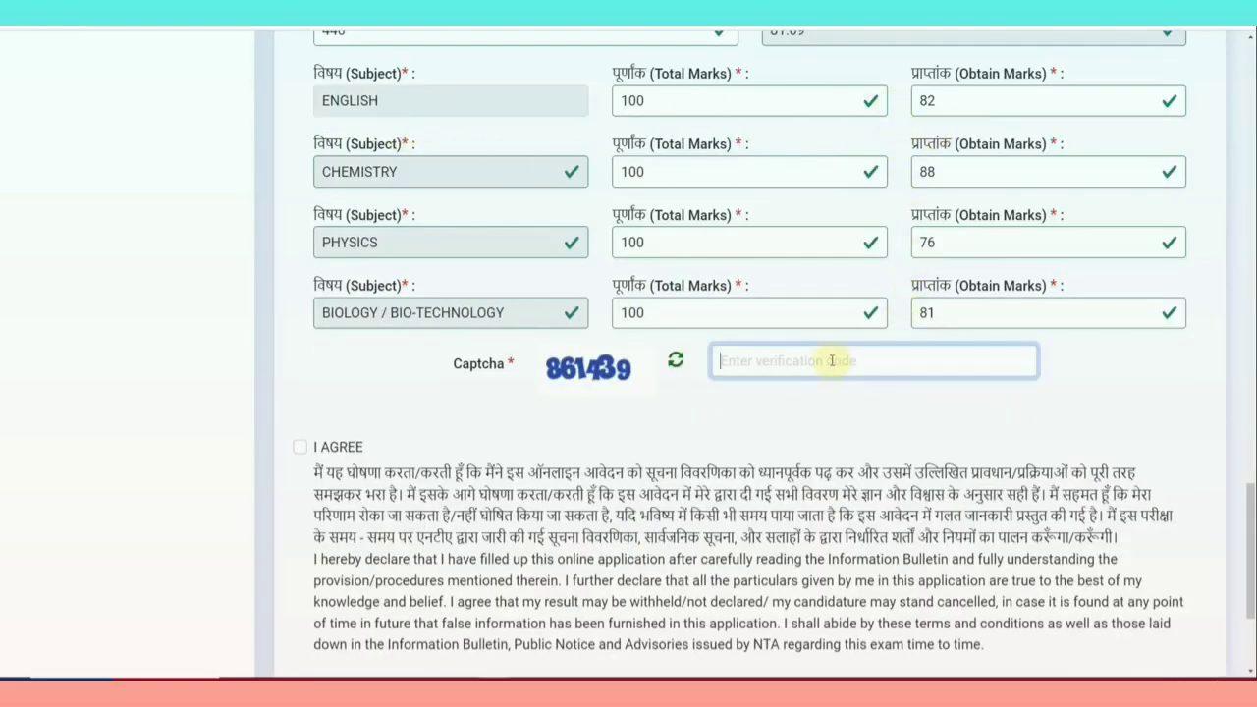
pyautogui.write('8')
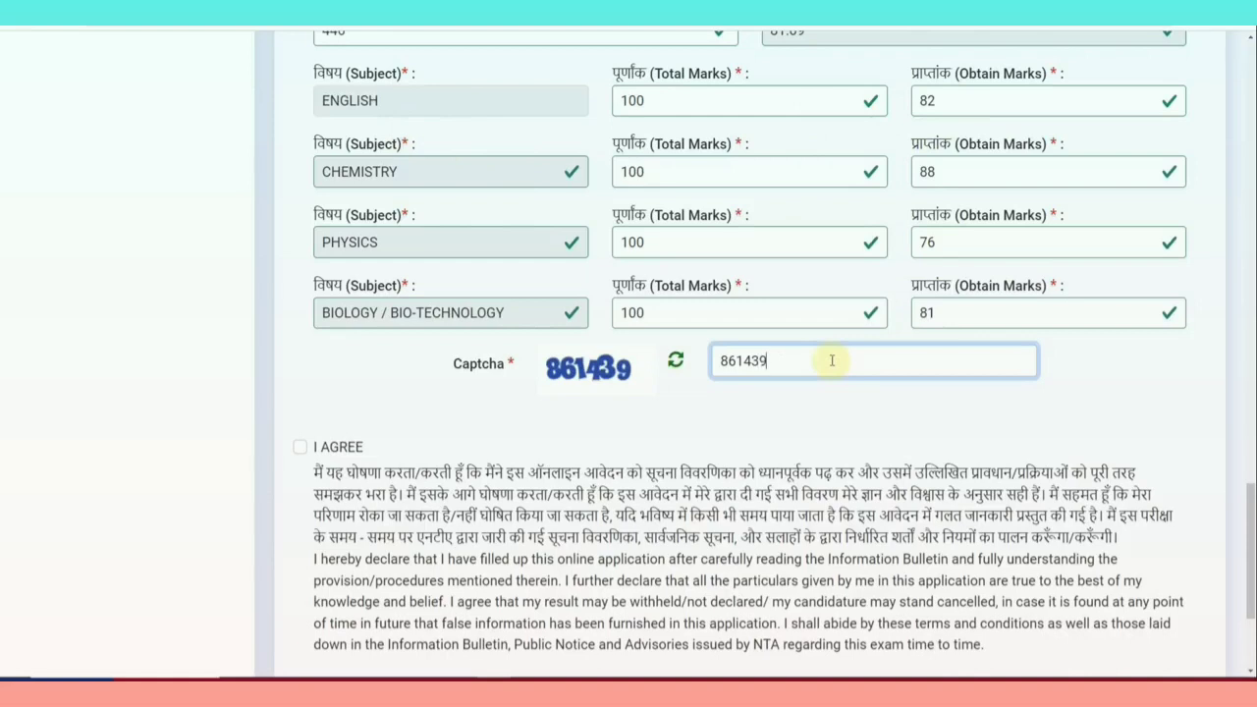
pyautogui.write('61439')
pyautogui.click(626, 413)
pyautogui.scroll(-2, 626, 412)
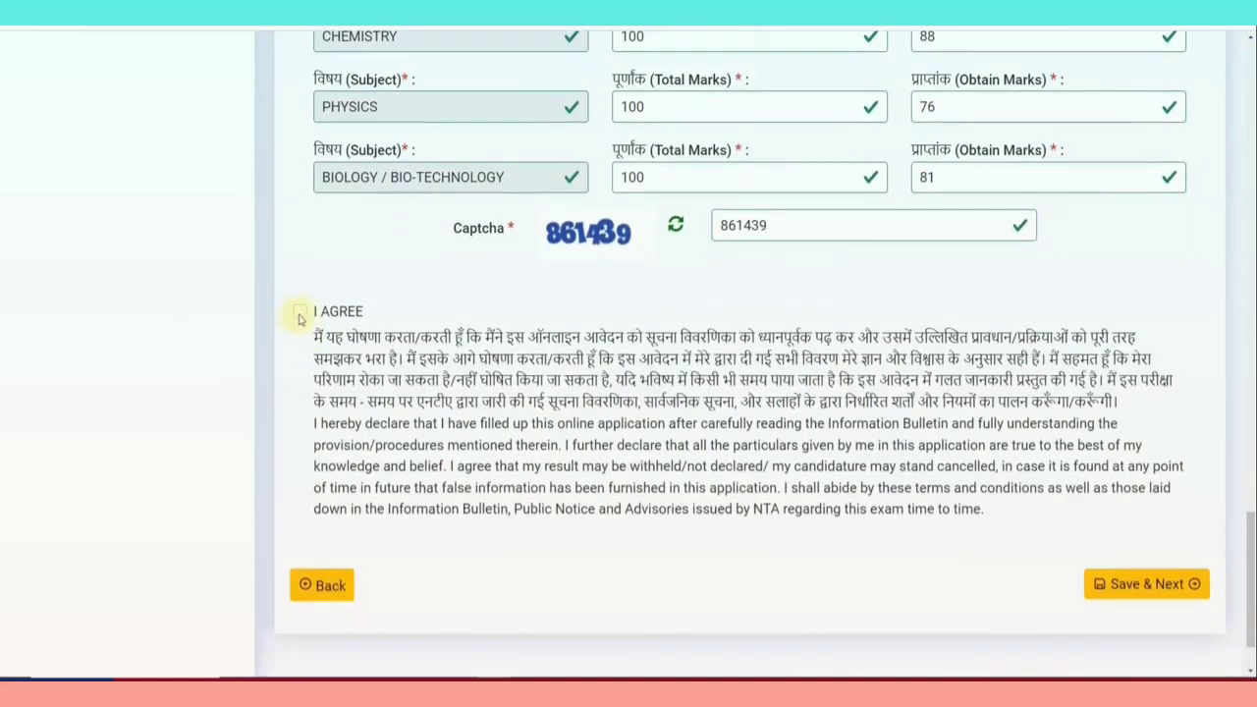
pyautogui.click(299, 313)
# Save the qualification details and answer No to the twin applicant question
pyautogui.click(1122, 585)
pyautogui.scroll(-2, 735, 454)
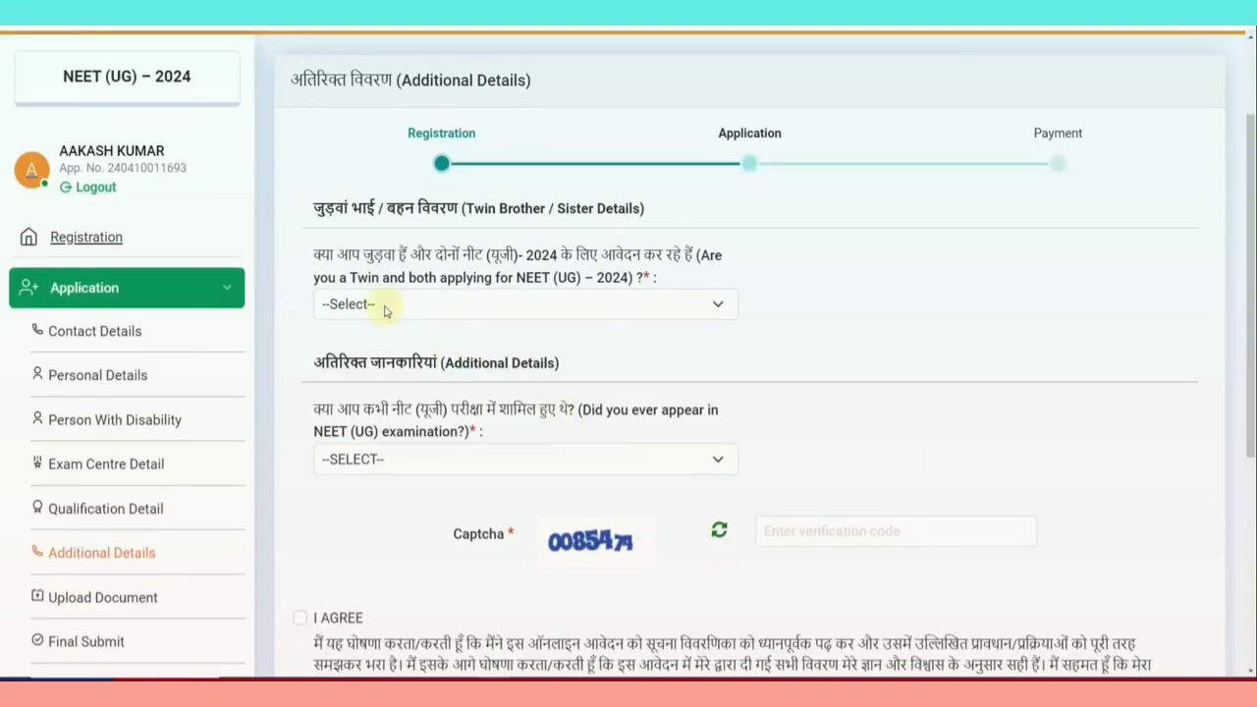
pyautogui.click(465, 312)
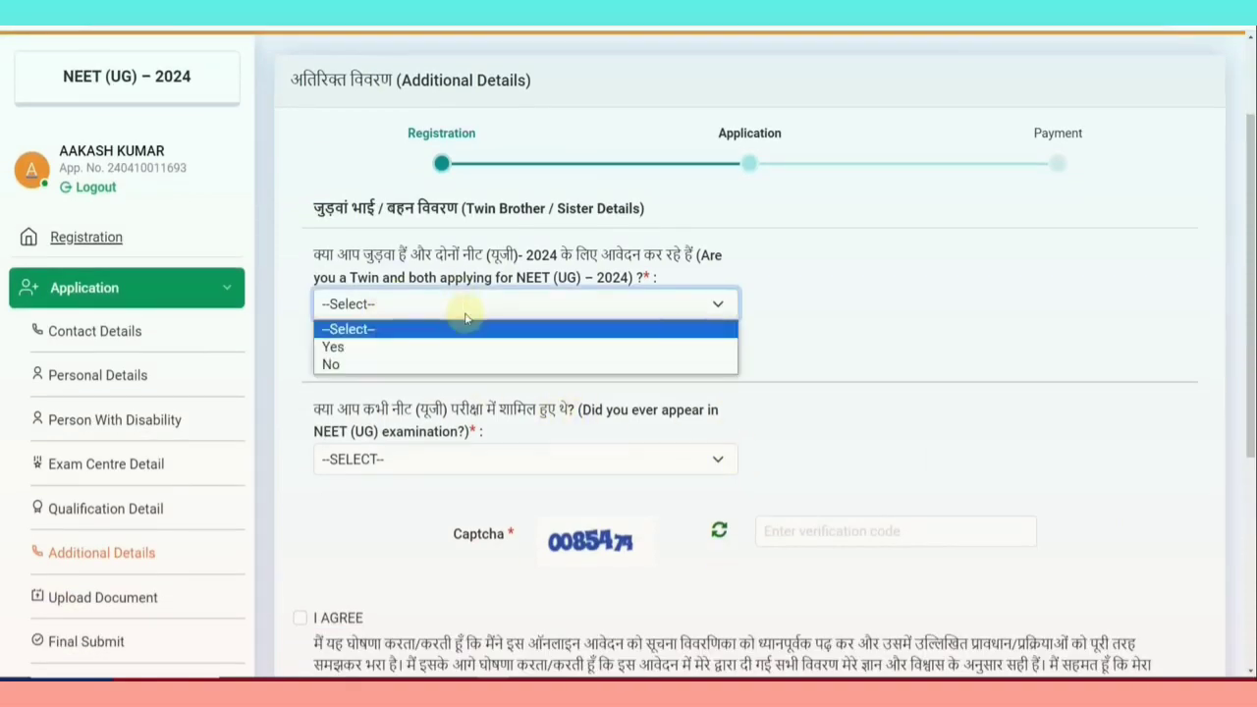
pyautogui.click(404, 372)
# Answer NO to previous NEET appearance, correcting an initial YES
pyautogui.scroll(-2, 533, 360)
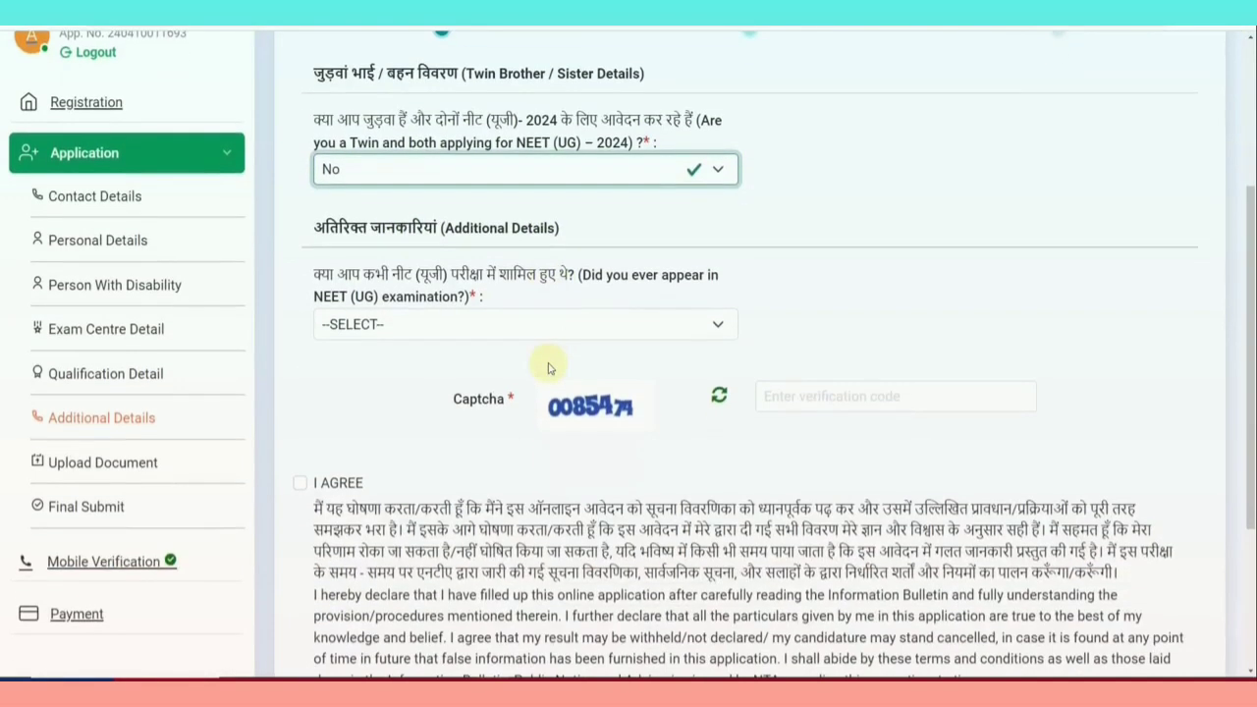
pyautogui.click(469, 329)
pyautogui.click(421, 362)
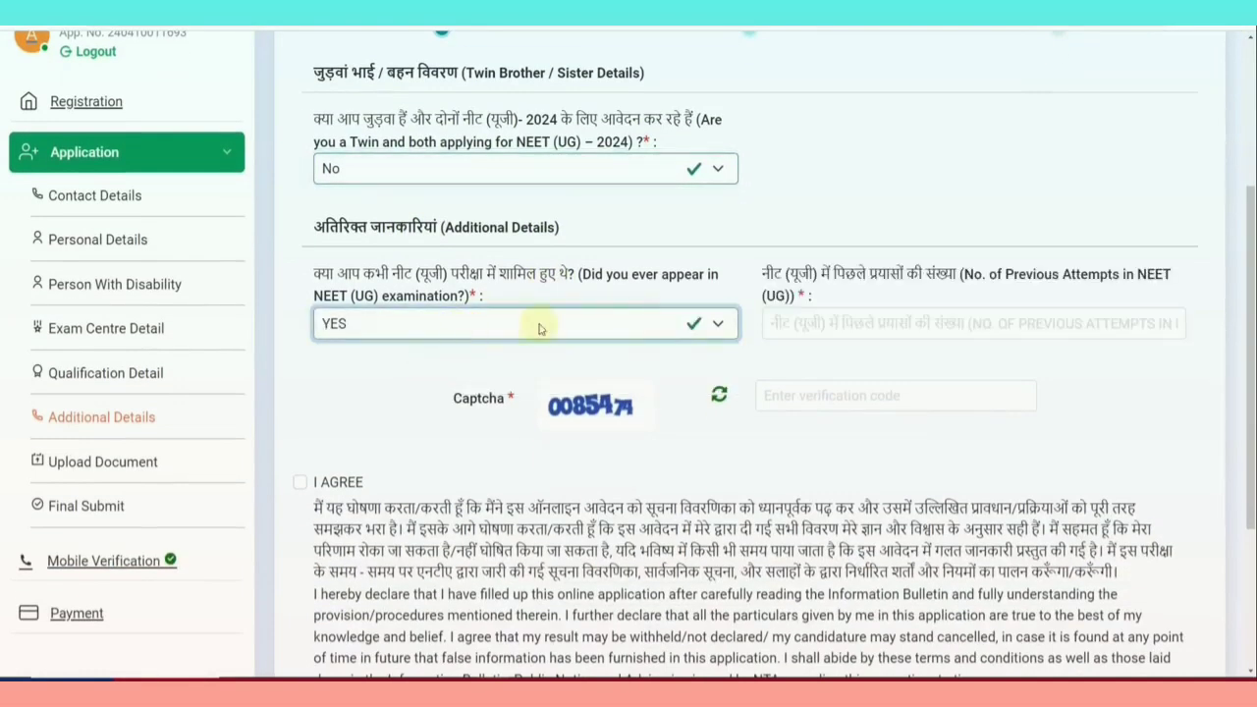
pyautogui.click(541, 327)
pyautogui.click(484, 383)
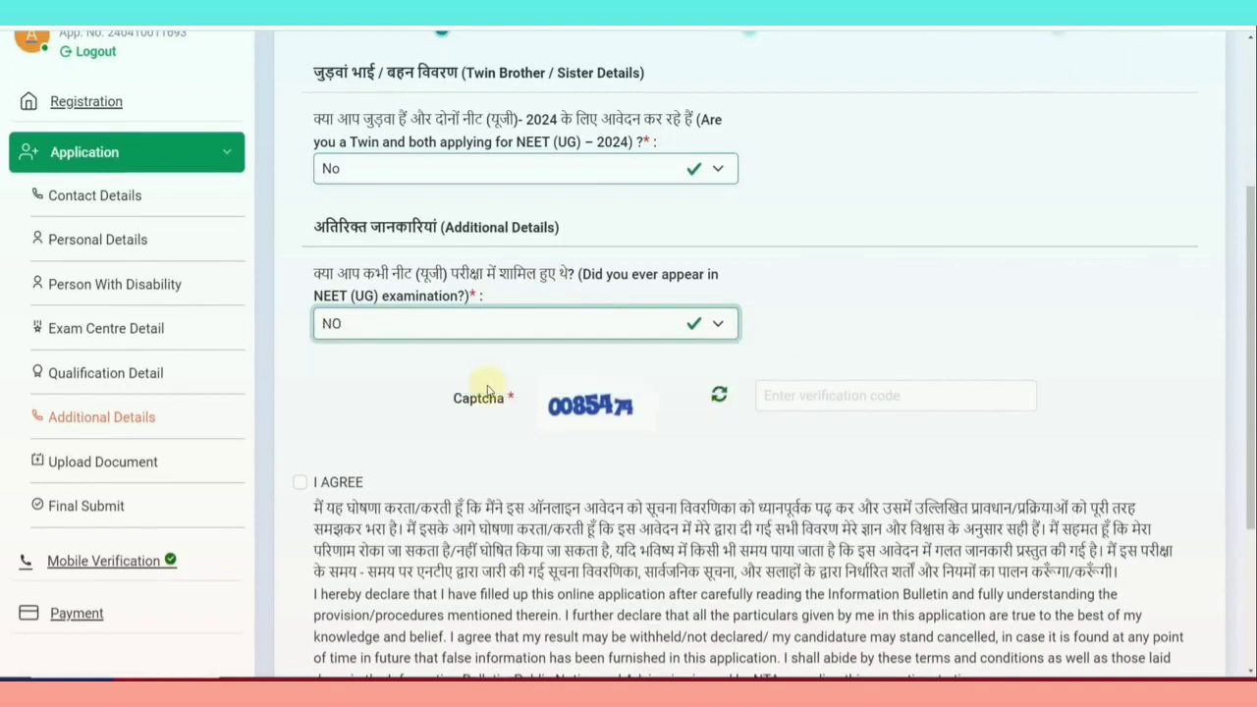
# Enter the captcha, accept I AGREE, and save the additional details
pyautogui.click(787, 395)
pyautogui.write('0')
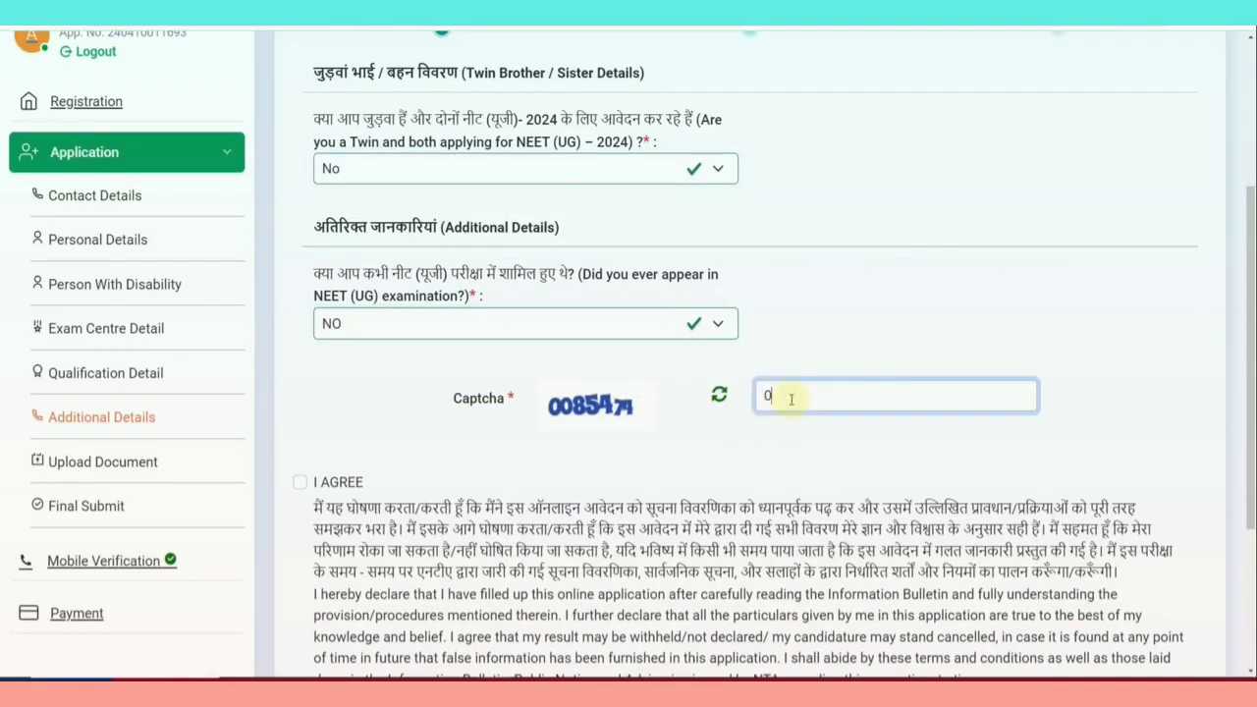
pyautogui.write('085474')
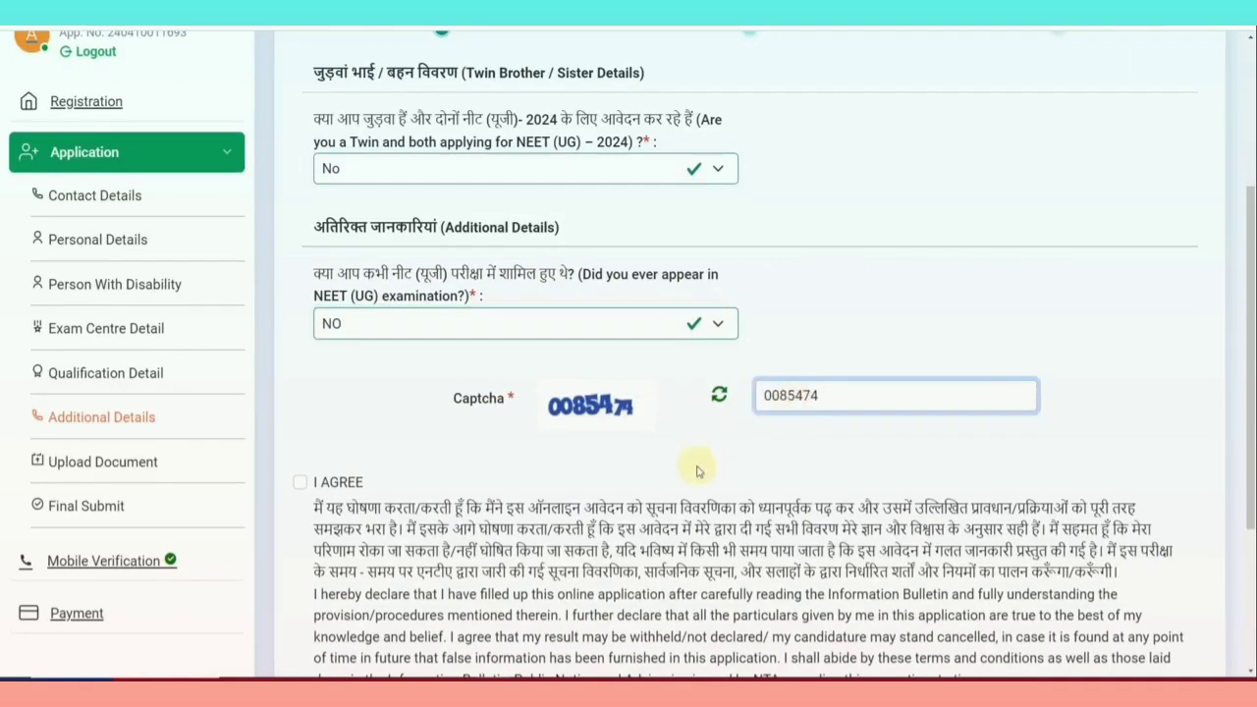
pyautogui.click(493, 459)
pyautogui.scroll(-2, 393, 413)
pyautogui.click(299, 349)
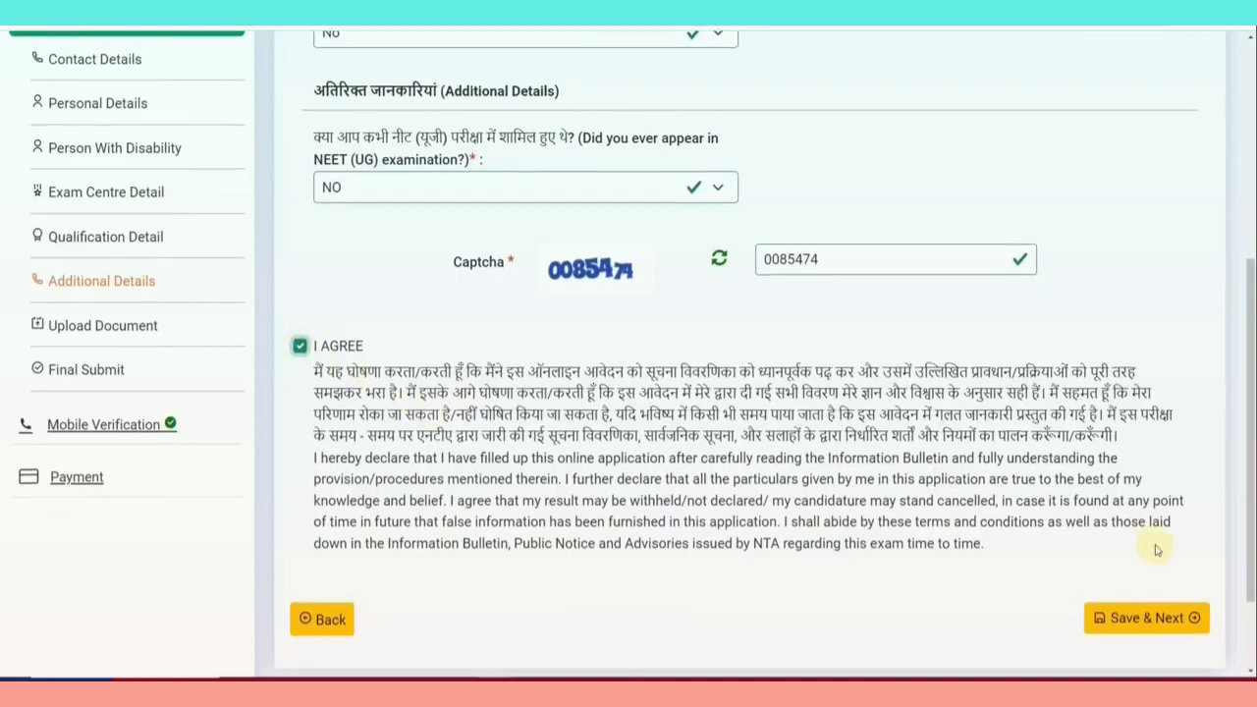
pyautogui.scroll(-1, 1151, 557)
pyautogui.click(1146, 551)
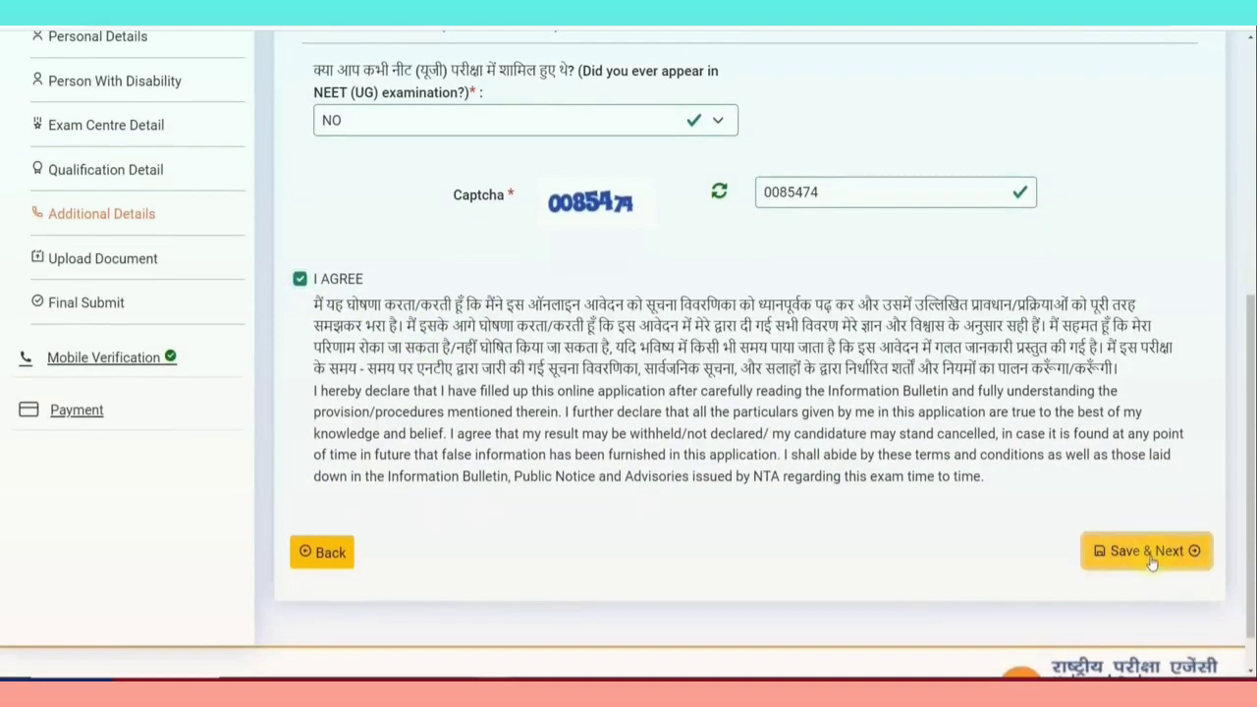
pyautogui.scroll(-1, 936, 416)
pyautogui.scroll(-2, 936, 417)
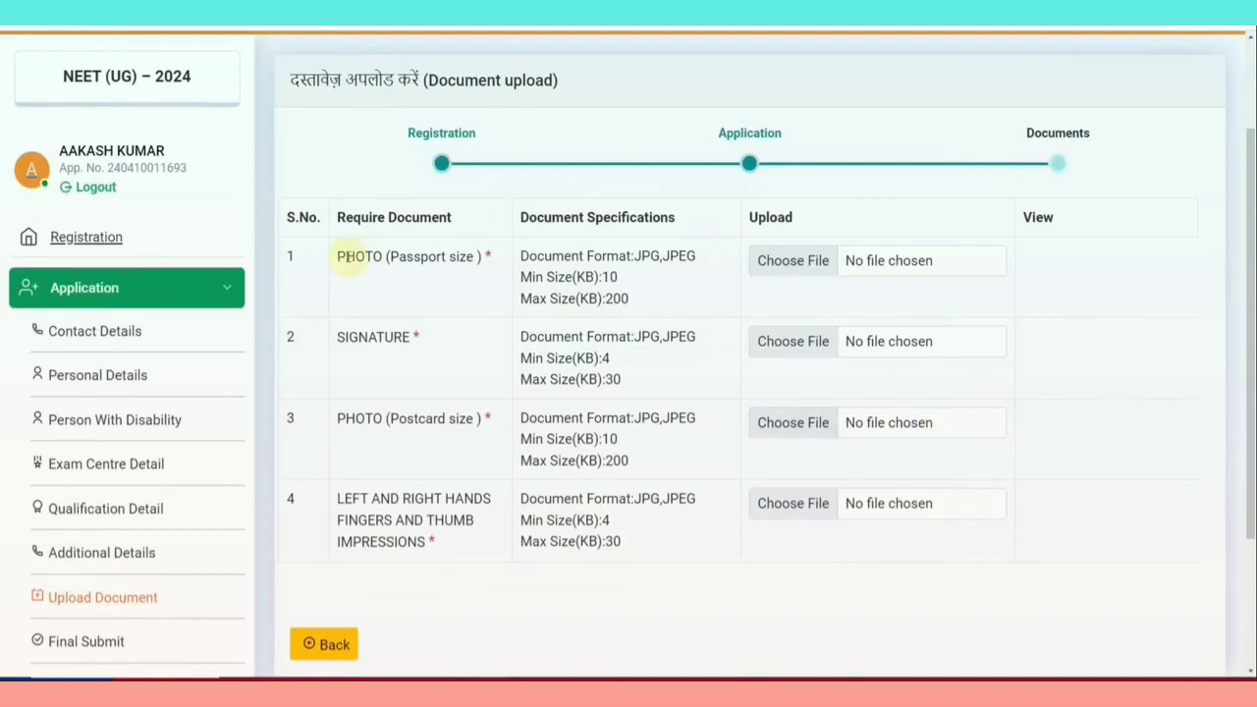
# Highlight the passport photo, postcard photo and fingerprint uploads, then view the bulletin's photo specifications
pyautogui.moveTo(398, 257); pyautogui.dragTo(459, 260)
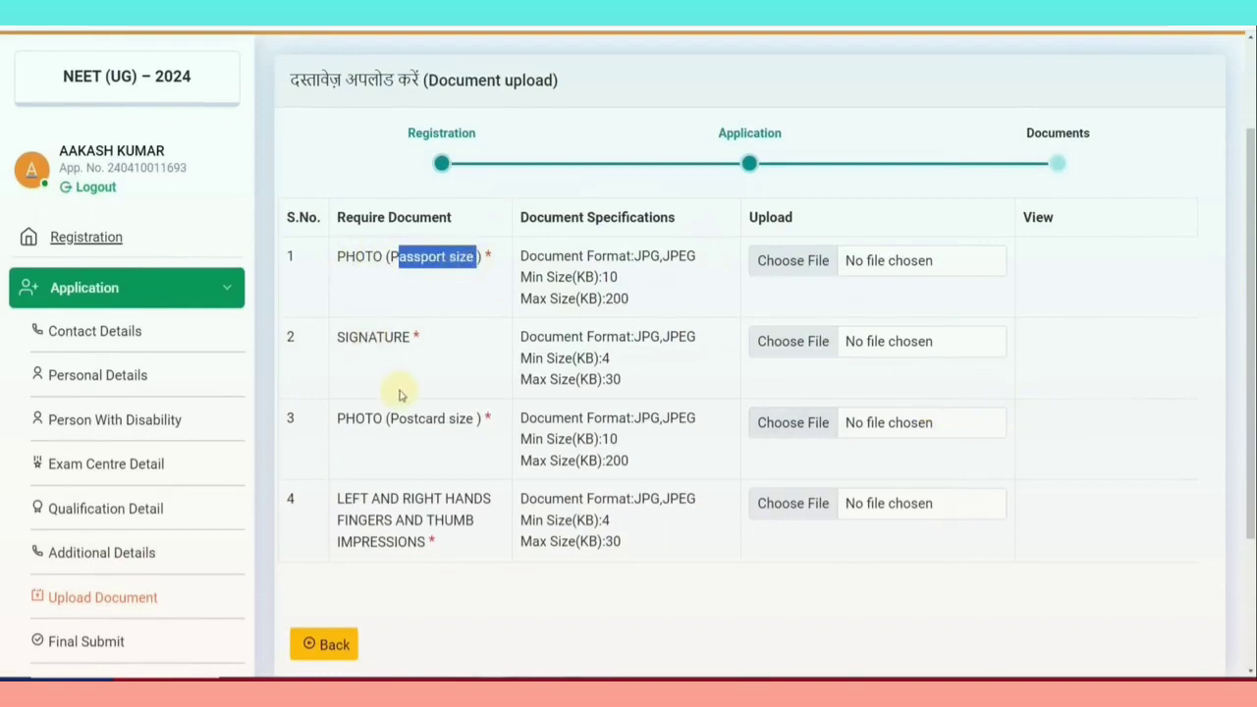
pyautogui.moveTo(397, 419); pyautogui.dragTo(450, 420)
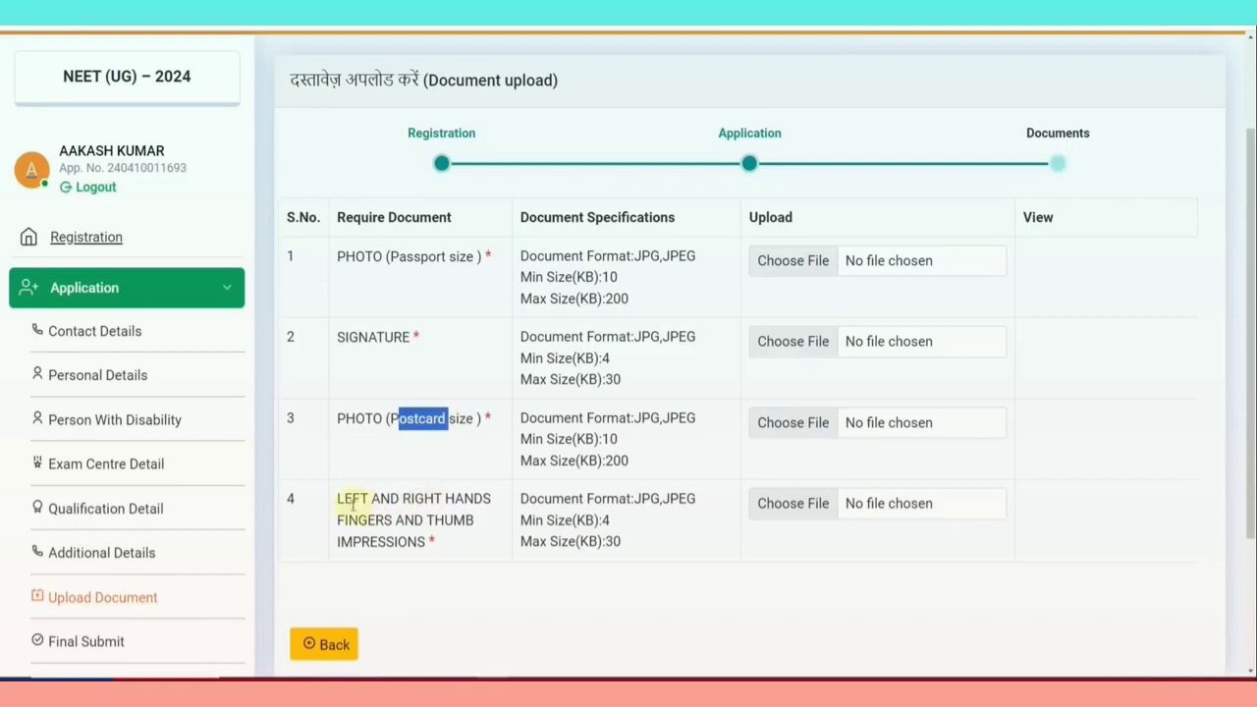
pyautogui.moveTo(354, 501); pyautogui.dragTo(477, 521)
pyautogui.click(476, 565)
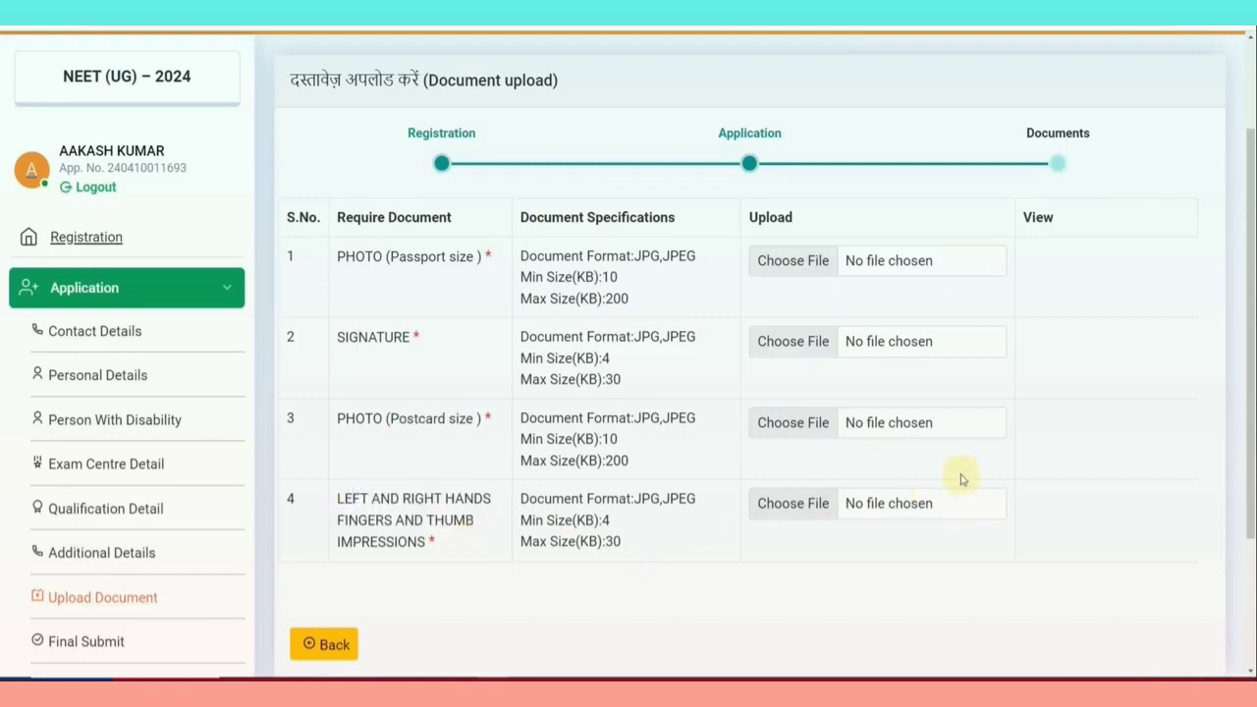
pyautogui.hotkey('ctrl', 'Tab')
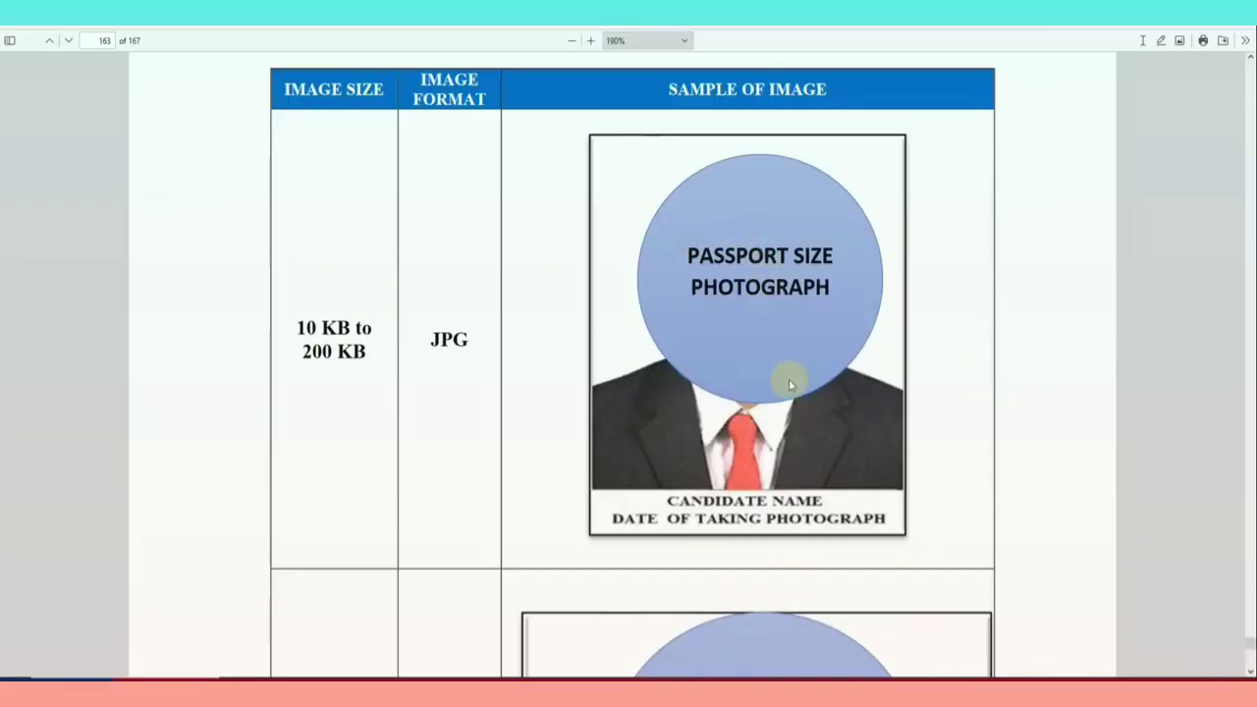
pyautogui.scroll(-1, 803, 397)
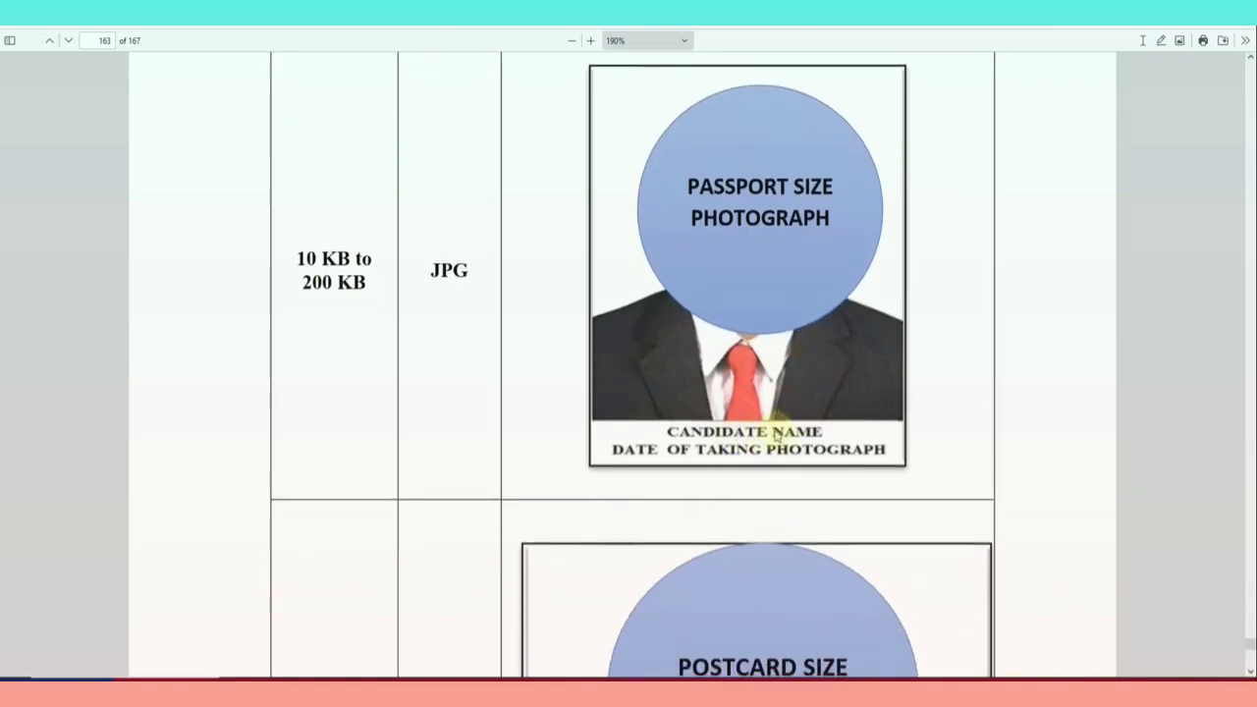